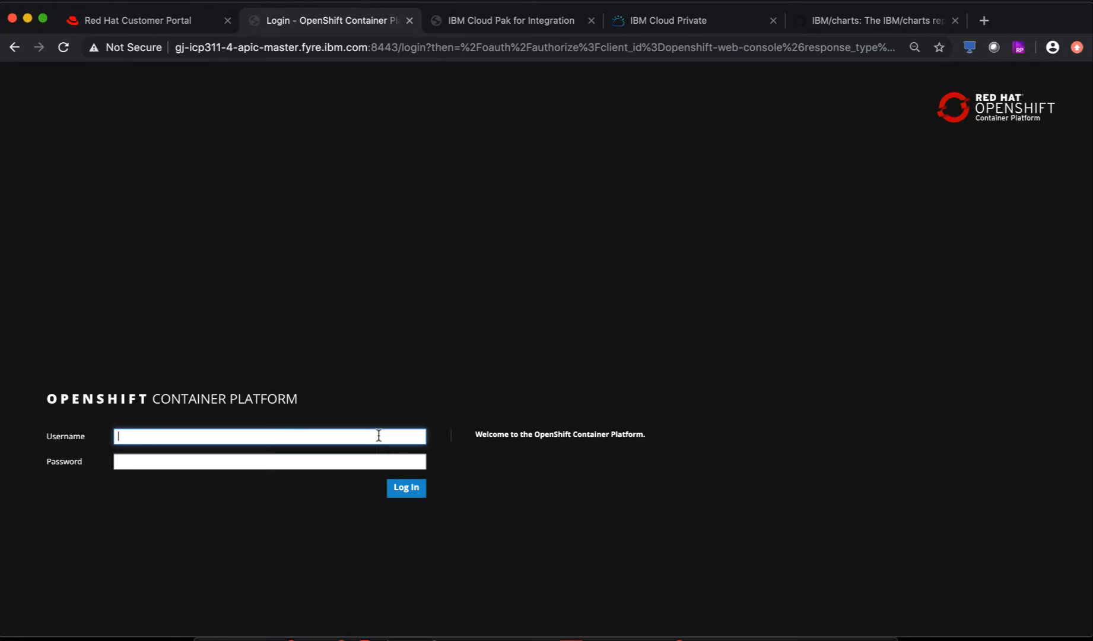
- Sign in to the OpenShift web console with the admin username and its password
type("admin")
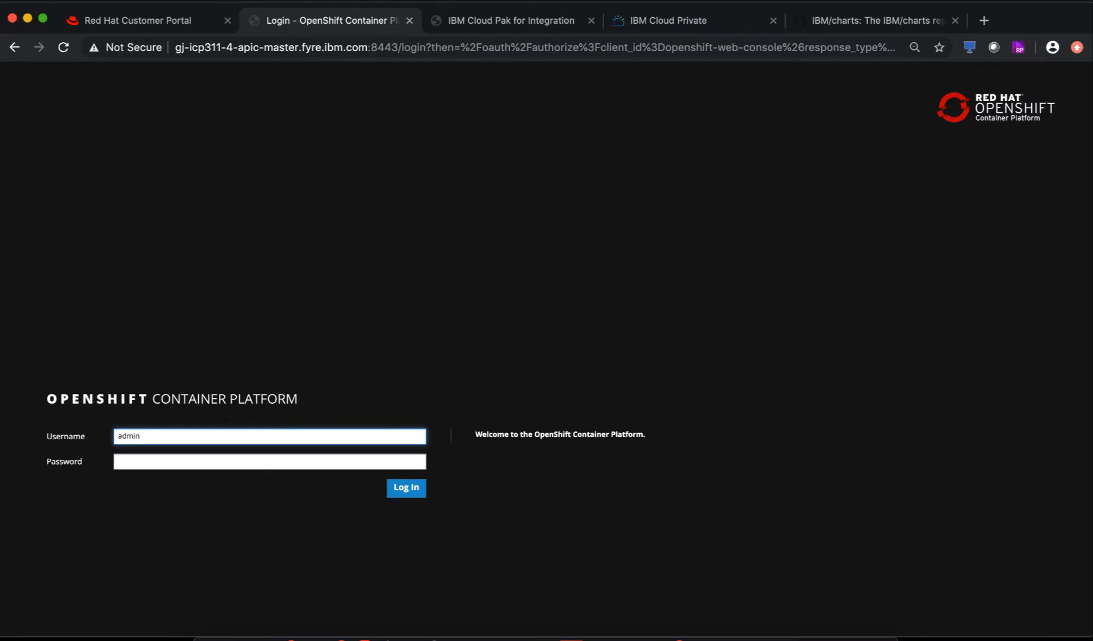
key("Tab")
type("admin")
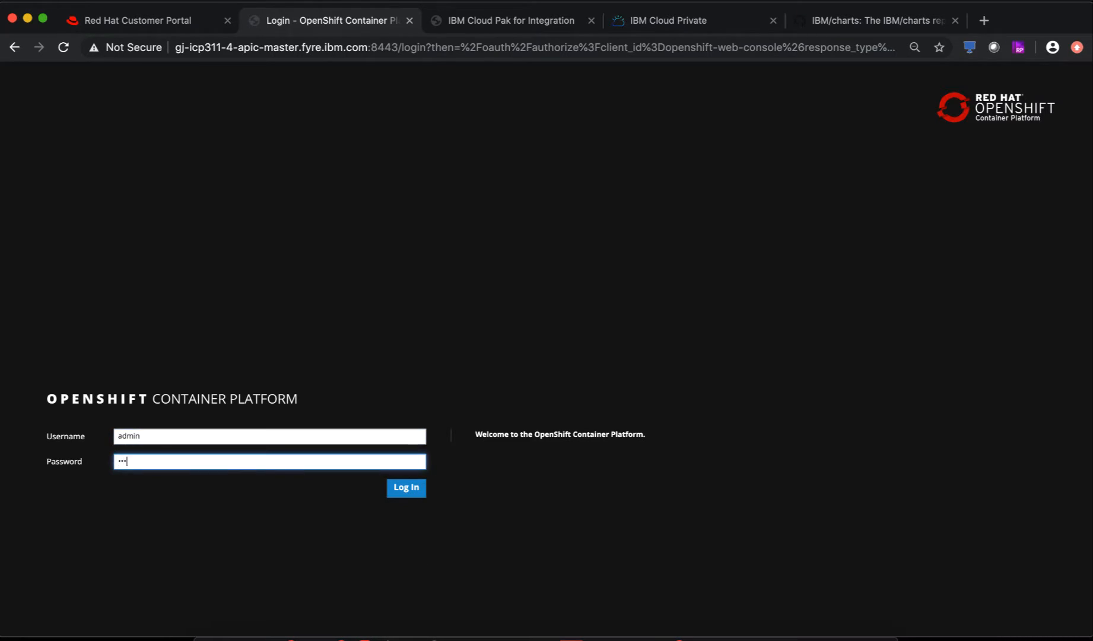
key("Return")
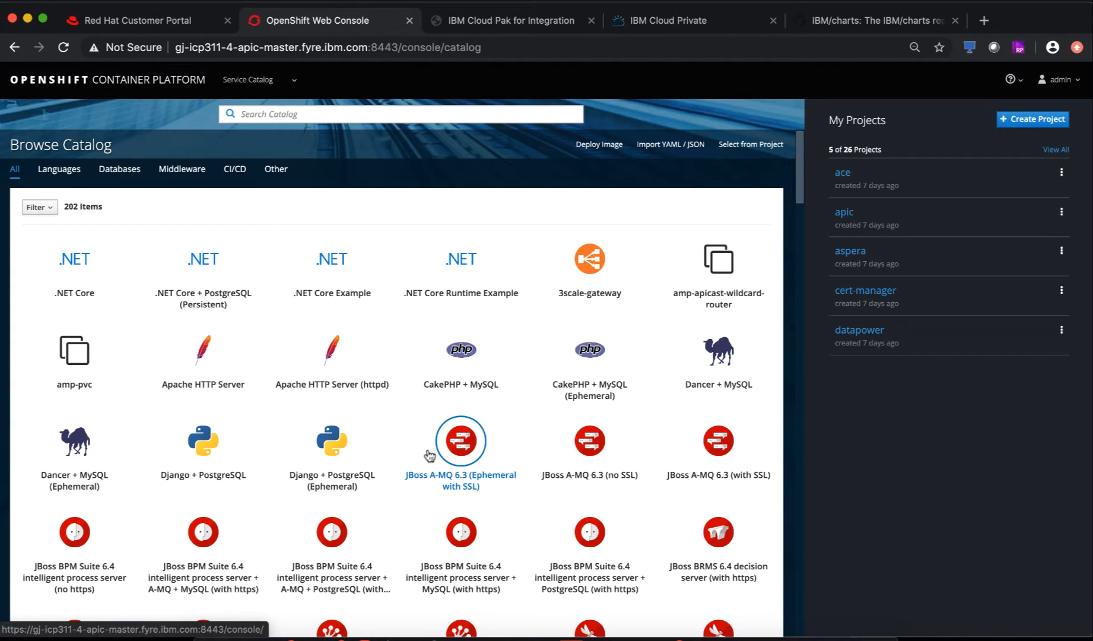
- Look through the full OpenShift project list, including integration and mq, then return to Cloud Pak home
left_click(1056, 151)
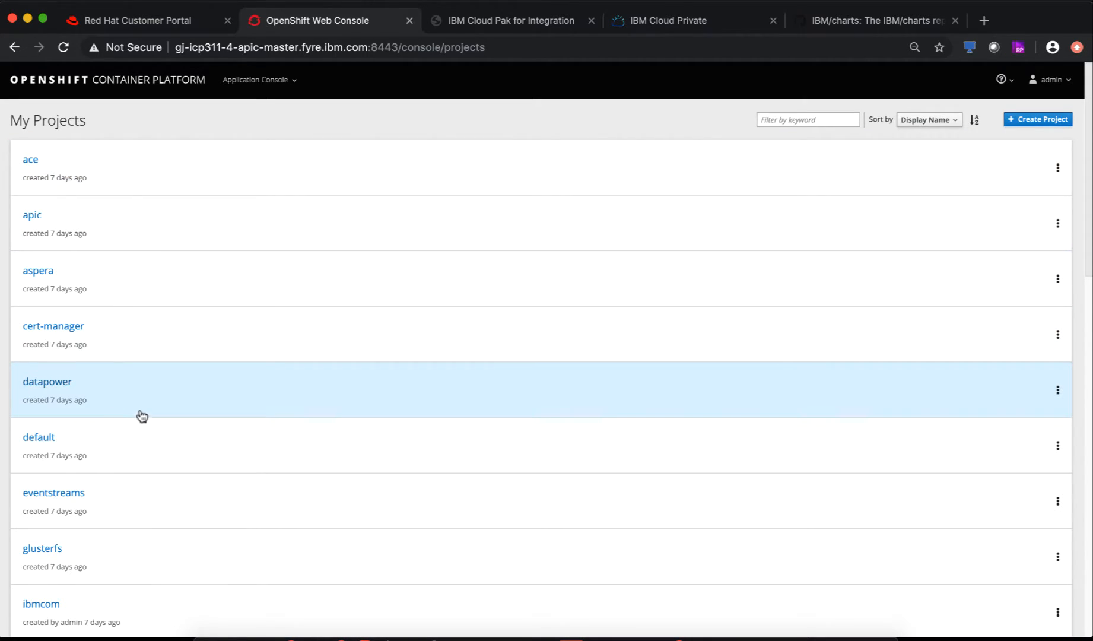
scroll(140, 415, "down", 3)
scroll(142, 414, "down", 5)
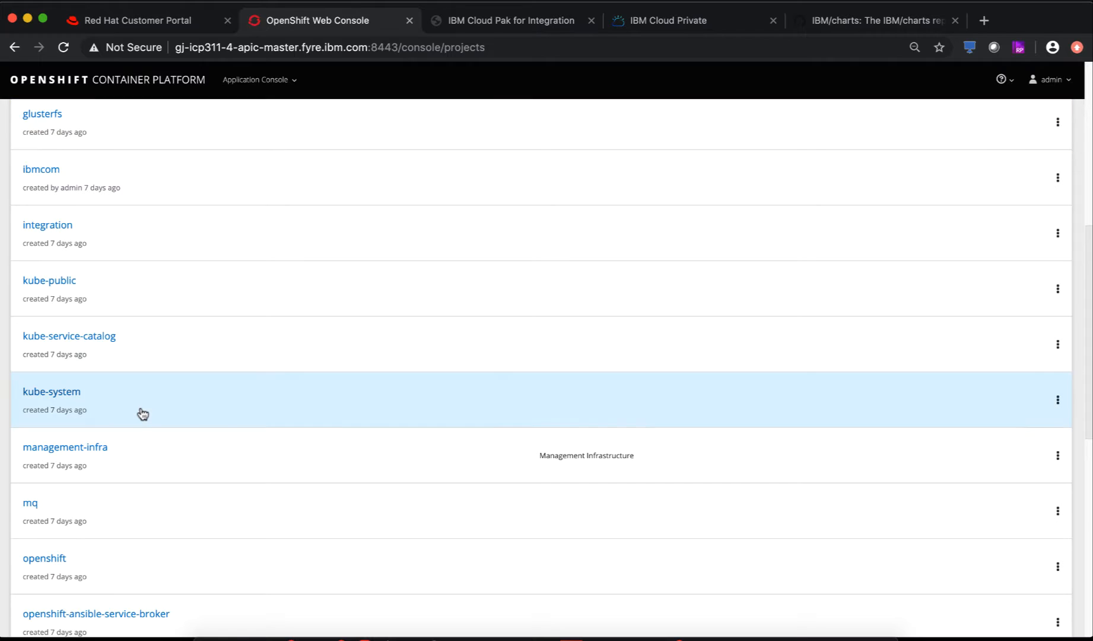
scroll(140, 409, "up", 1)
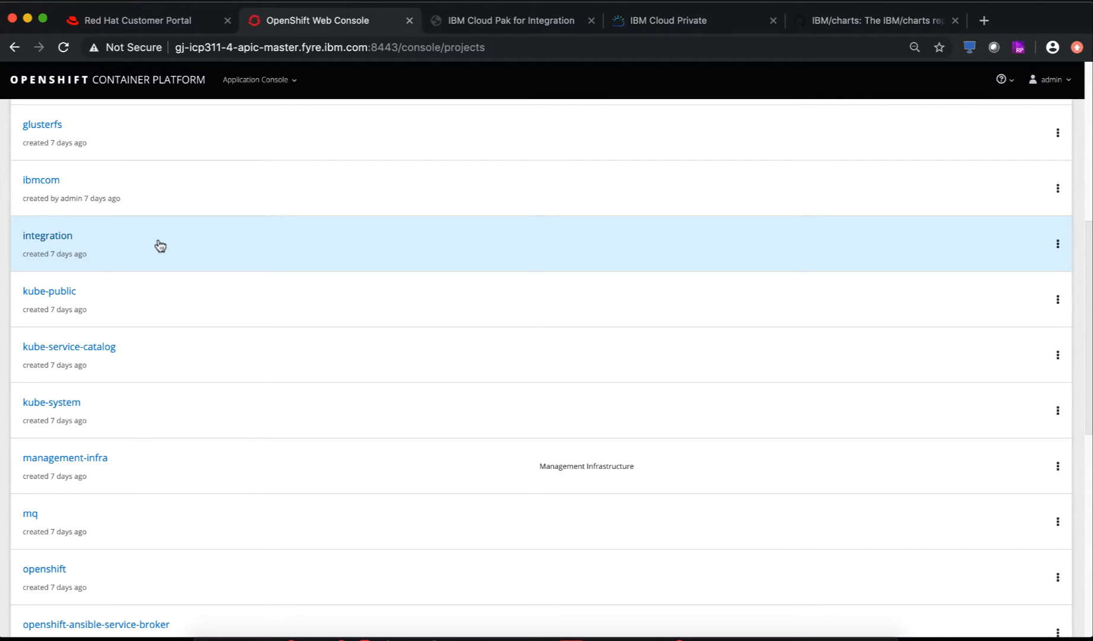
scroll(159, 246, "up", 5)
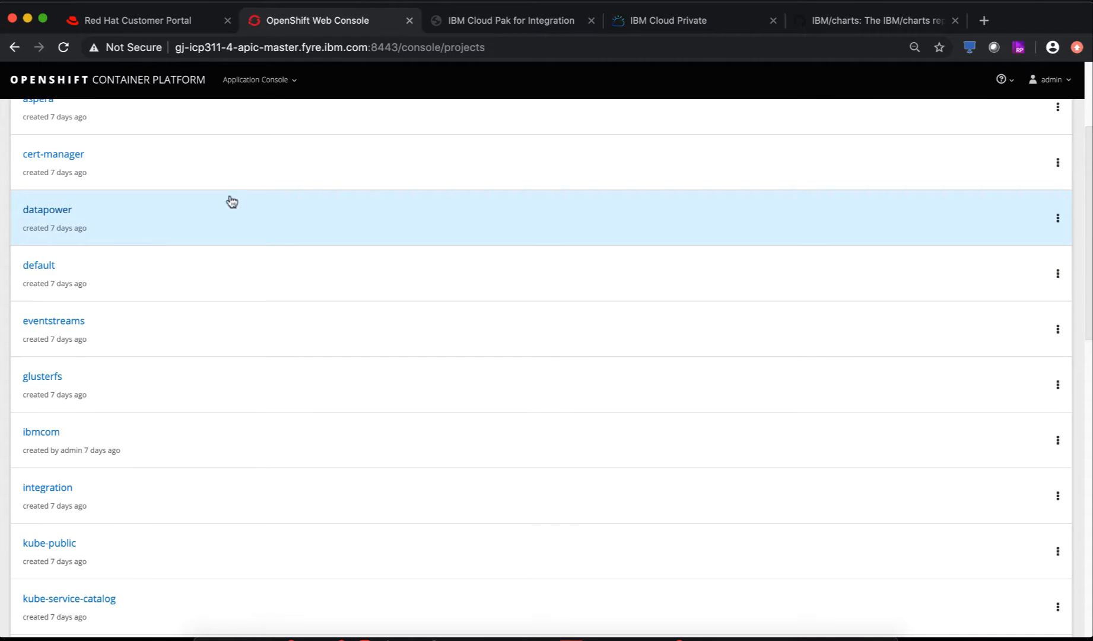
left_click(475, 22)
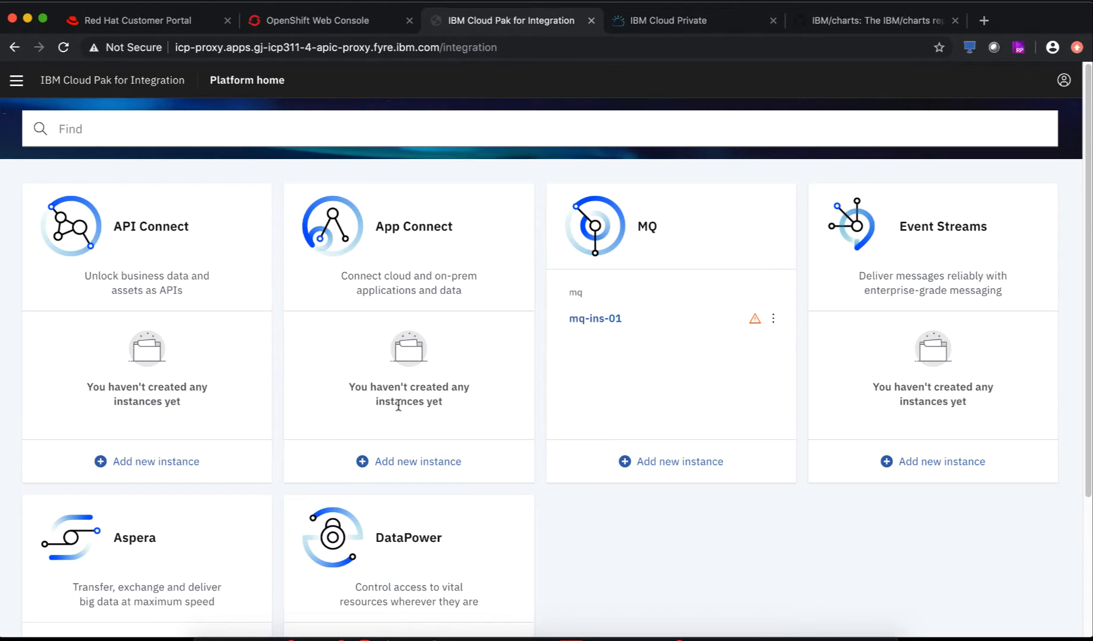
- Reload the Platform home and start a new MQ instance to show its prerequisites dialog
left_click(64, 47)
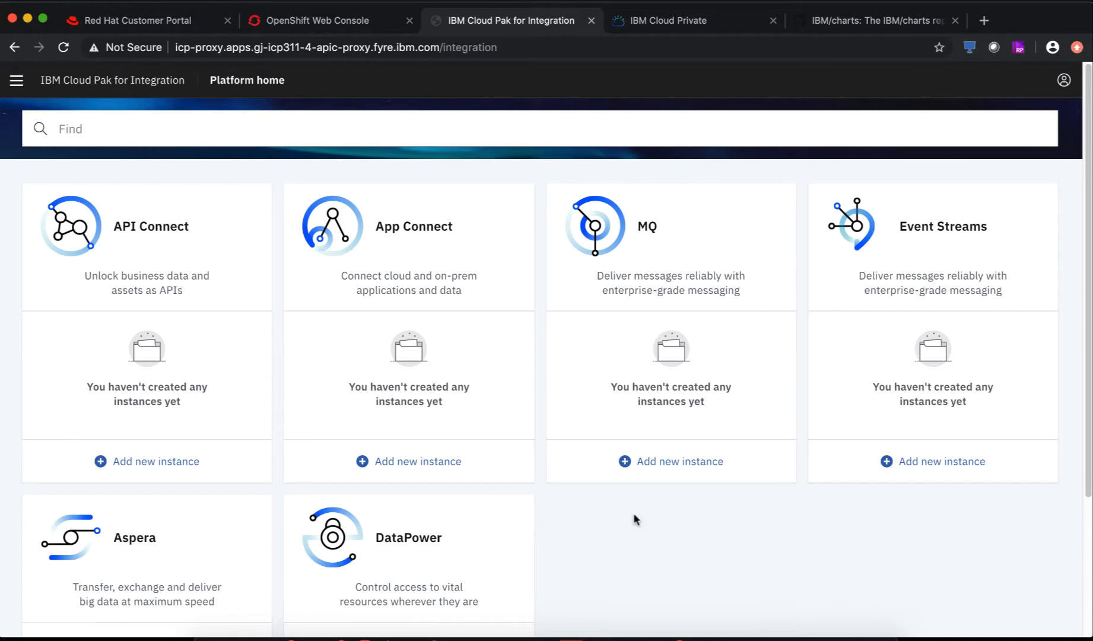
scroll(447, 549, "down", 3)
scroll(447, 544, "up", 3)
left_click(16, 81)
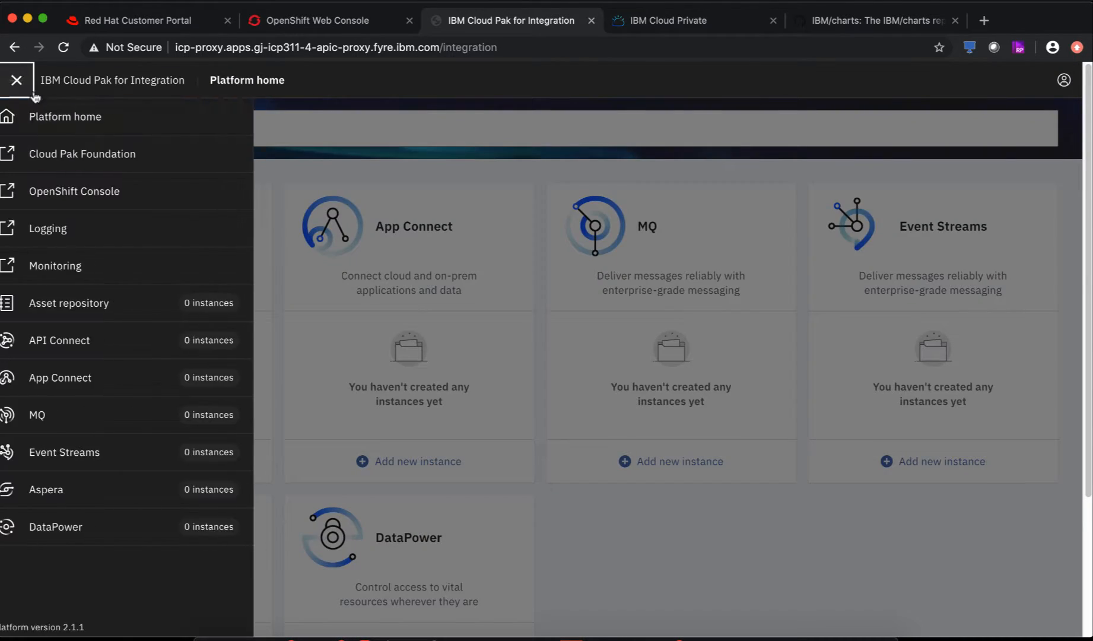
left_click(637, 552)
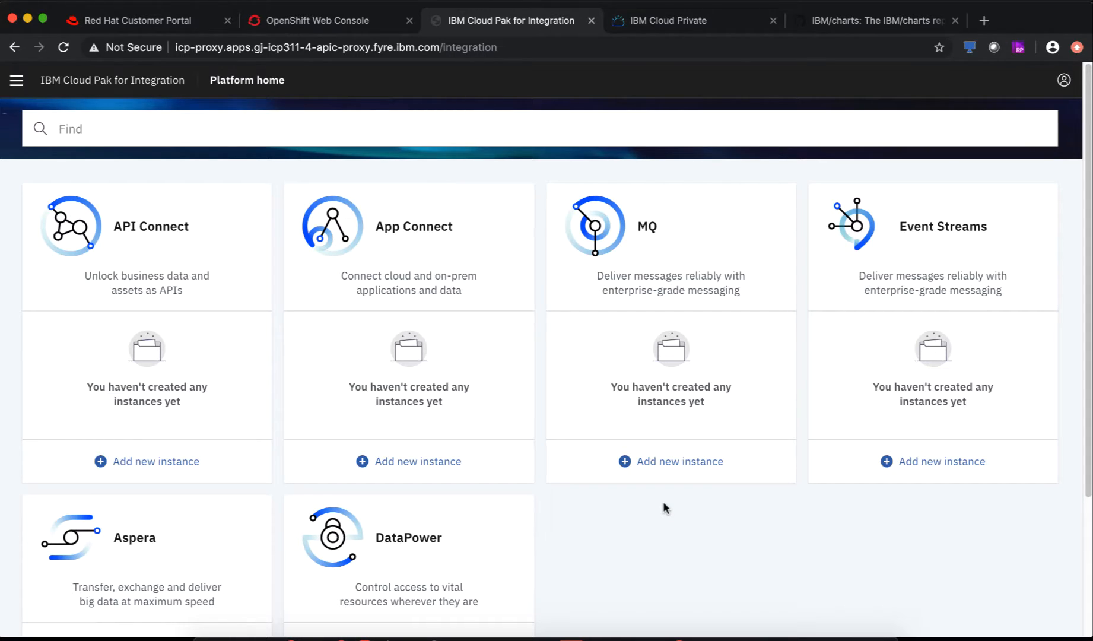
left_click(664, 468)
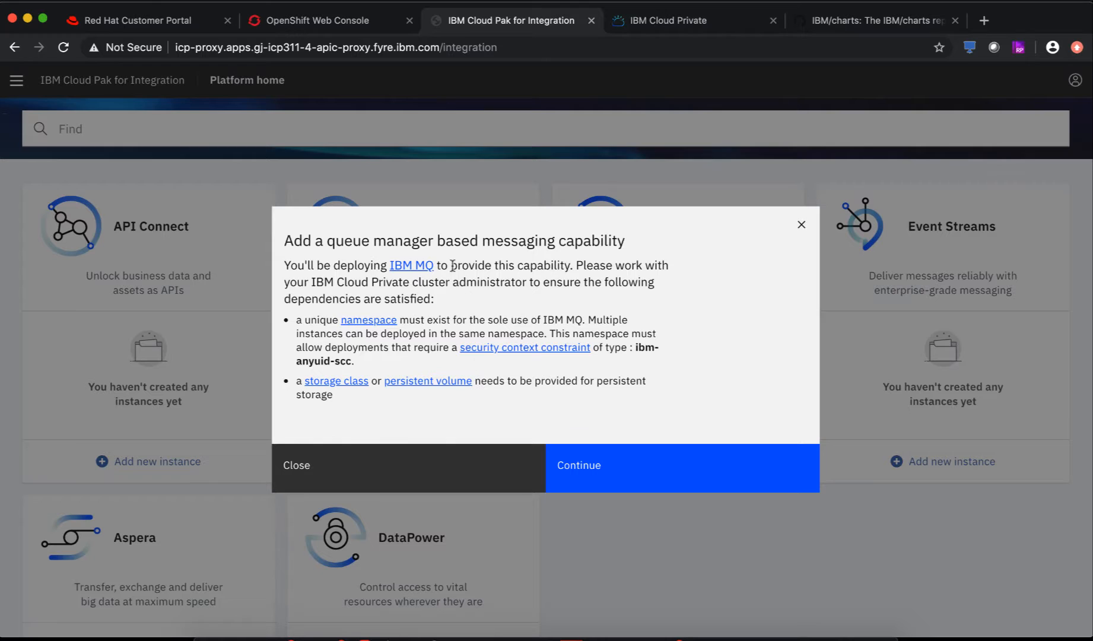
- Get past the MQ prerequisites notice, retrying Add new instance, to the ibm-mqadvanced-server-integration-prod V 4.0.2 page
left_click_drag(285, 264, 660, 390)
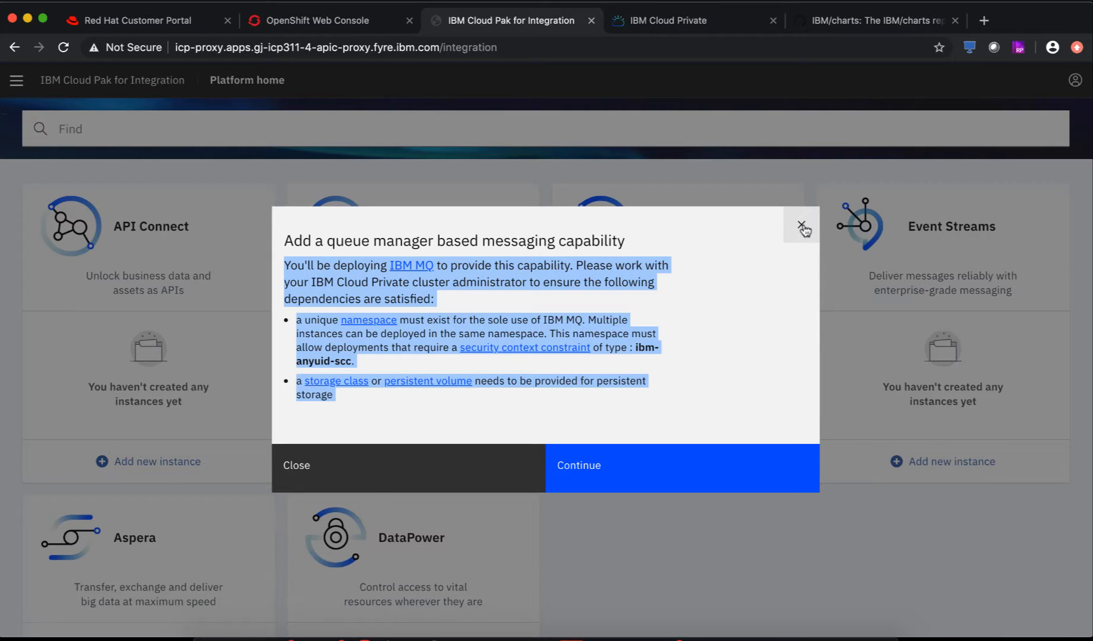
left_click(637, 463)
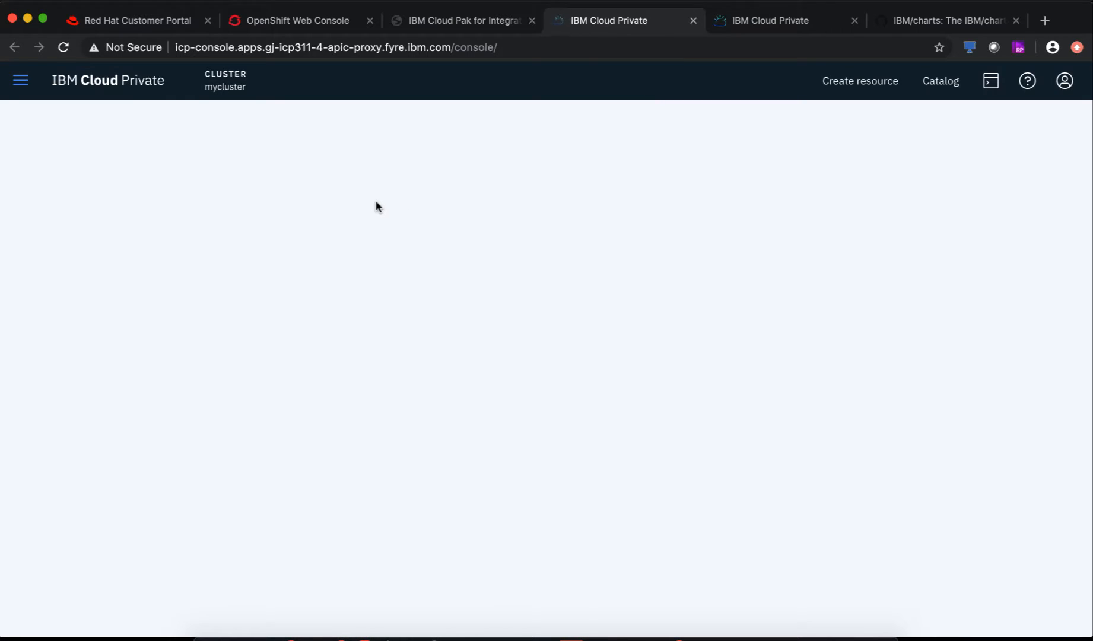
left_click(693, 20)
left_click(422, 478)
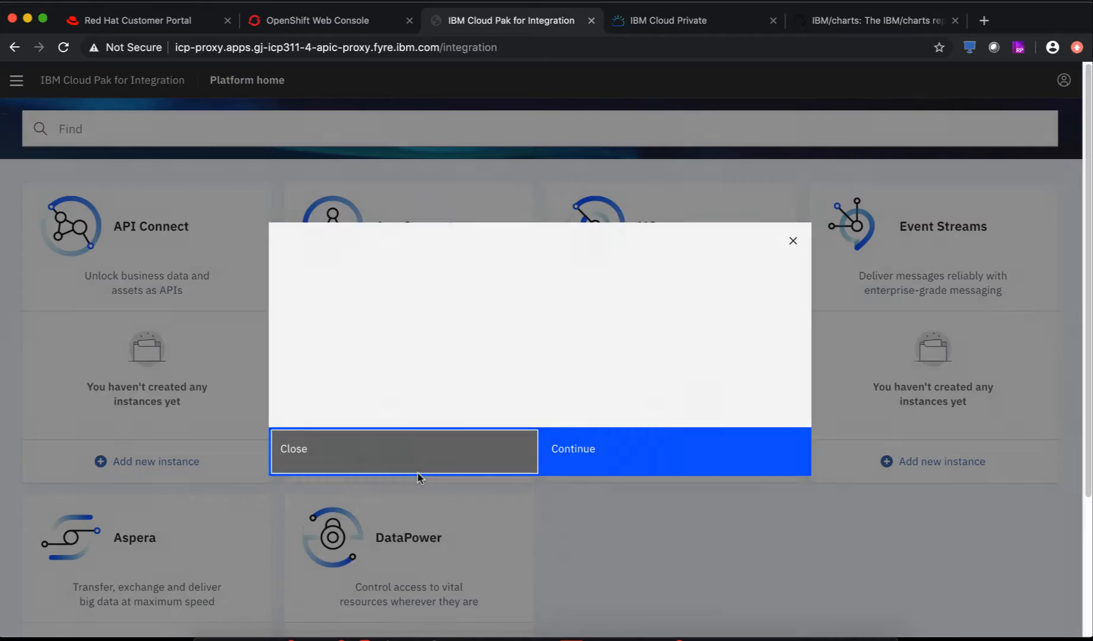
left_click(657, 463)
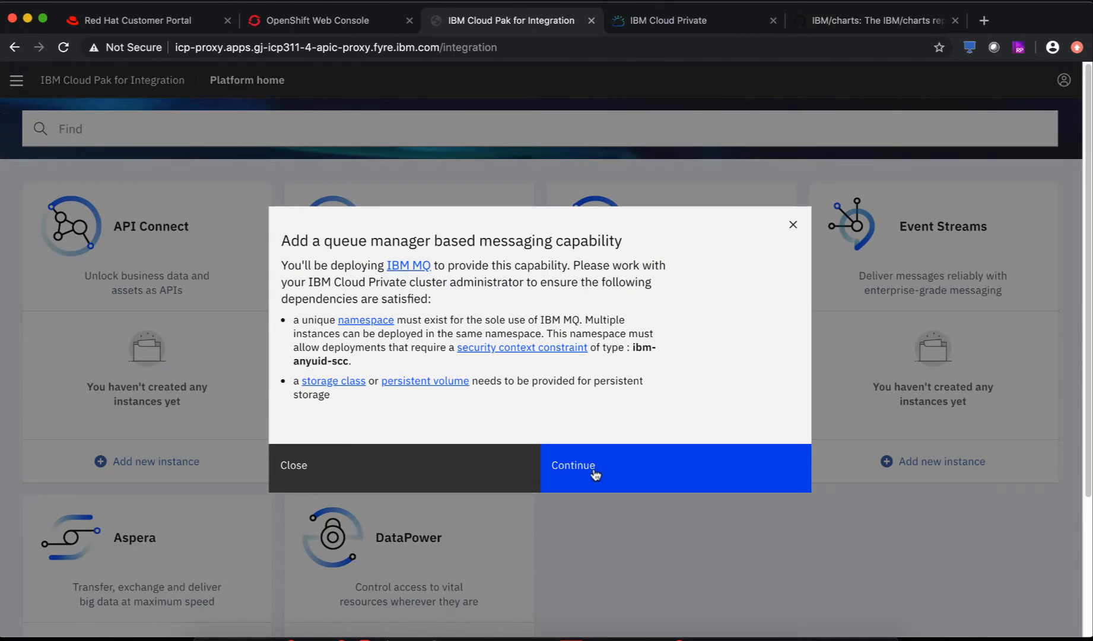
left_click(594, 473)
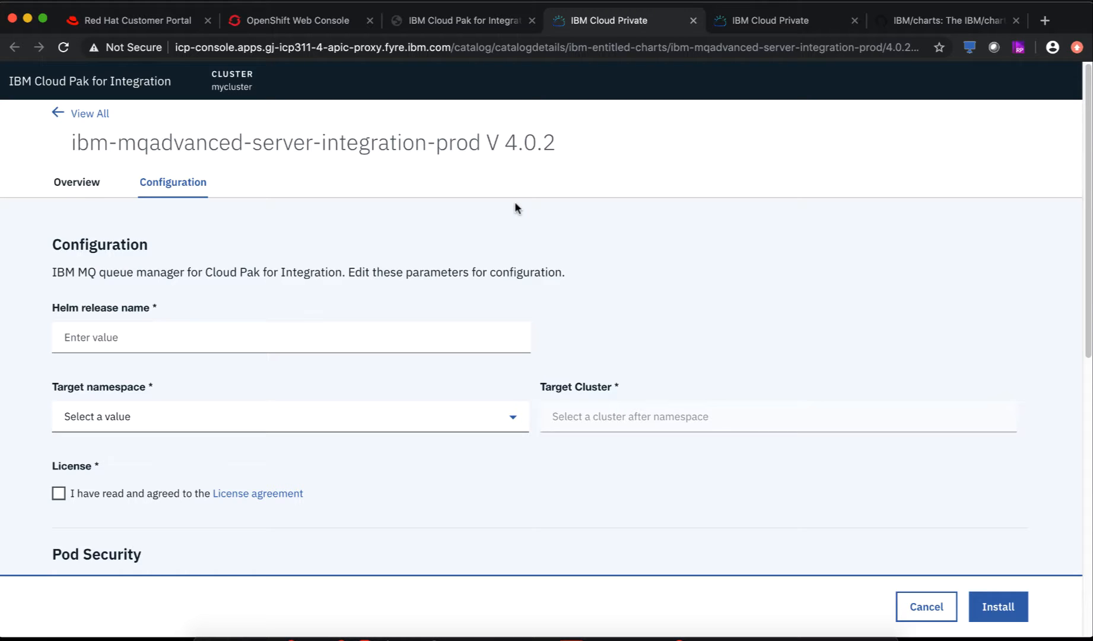
- Read the MQ chart's Overview down to the pak_extensions pre-install scripts
left_click(93, 188)
scroll(763, 353, "down", 2)
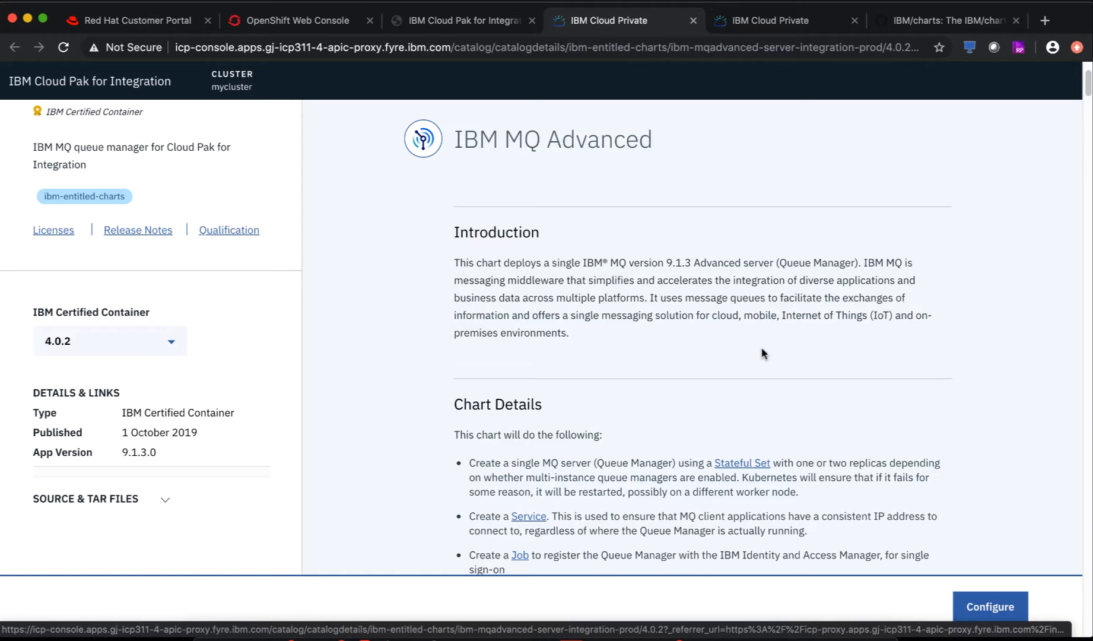
scroll(763, 353, "down", 1)
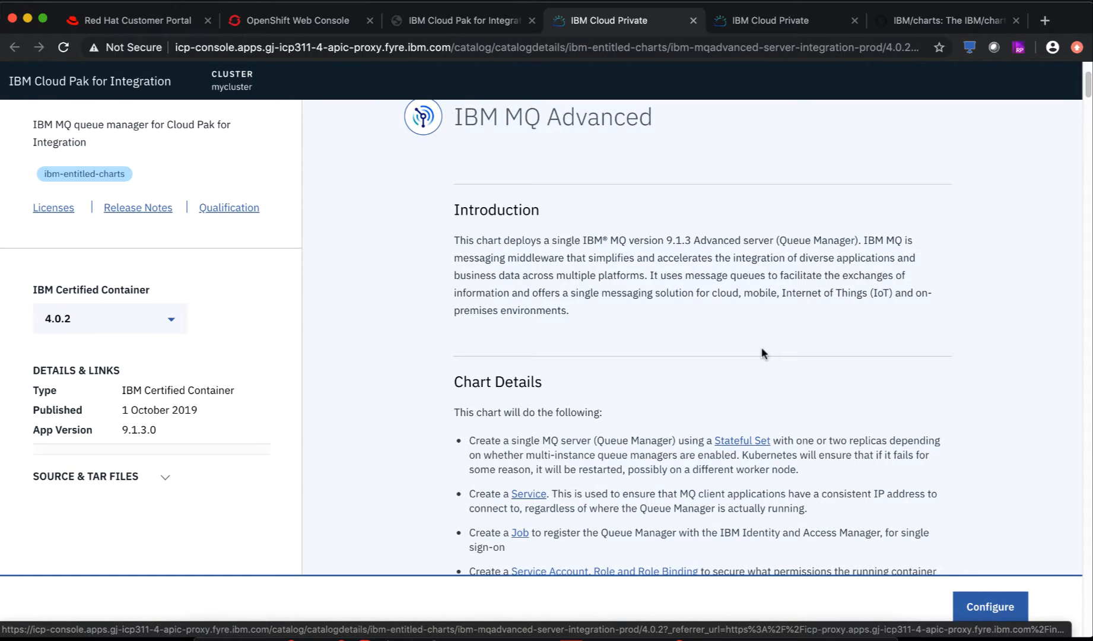
scroll(762, 350, "down", 8)
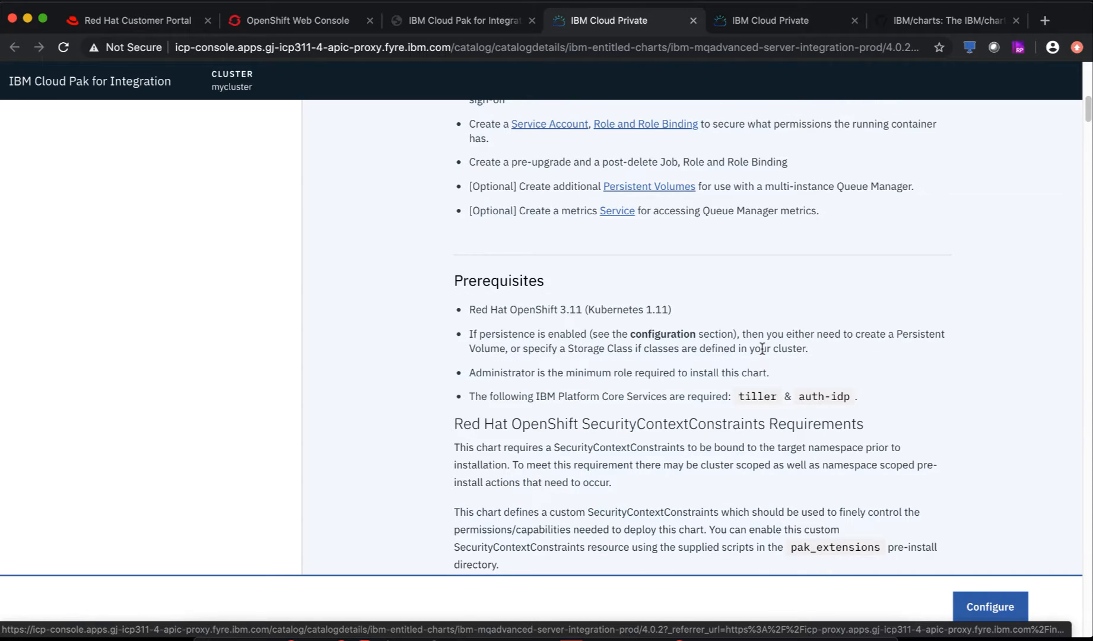
scroll(761, 348, "down", 12)
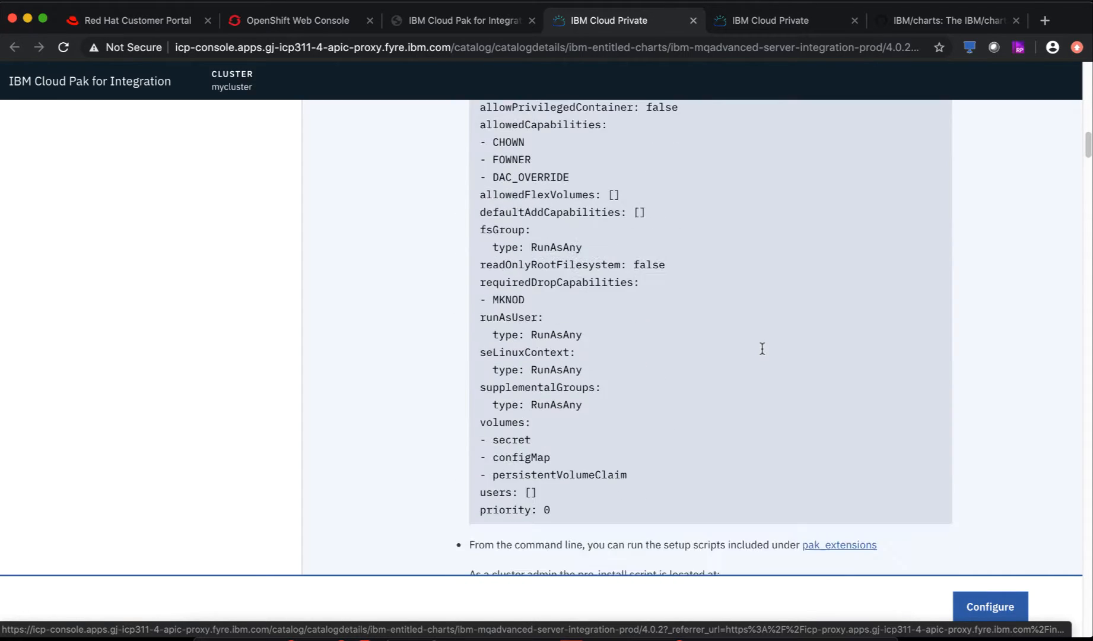
scroll(762, 348, "down", 5)
scroll(761, 350, "down", 4)
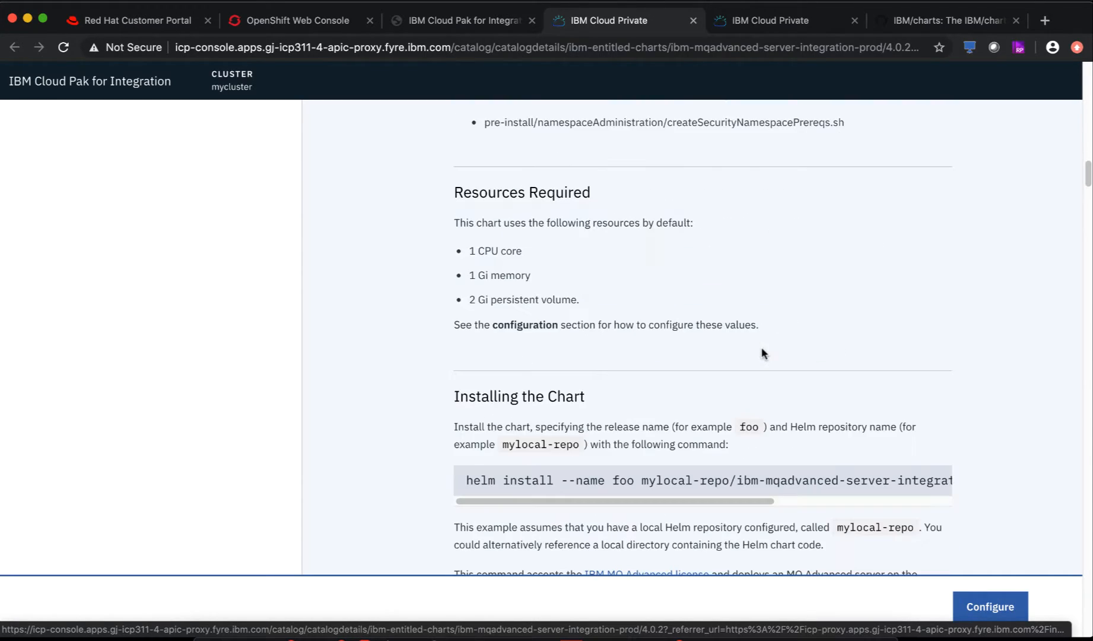
scroll(762, 353, "up", 3)
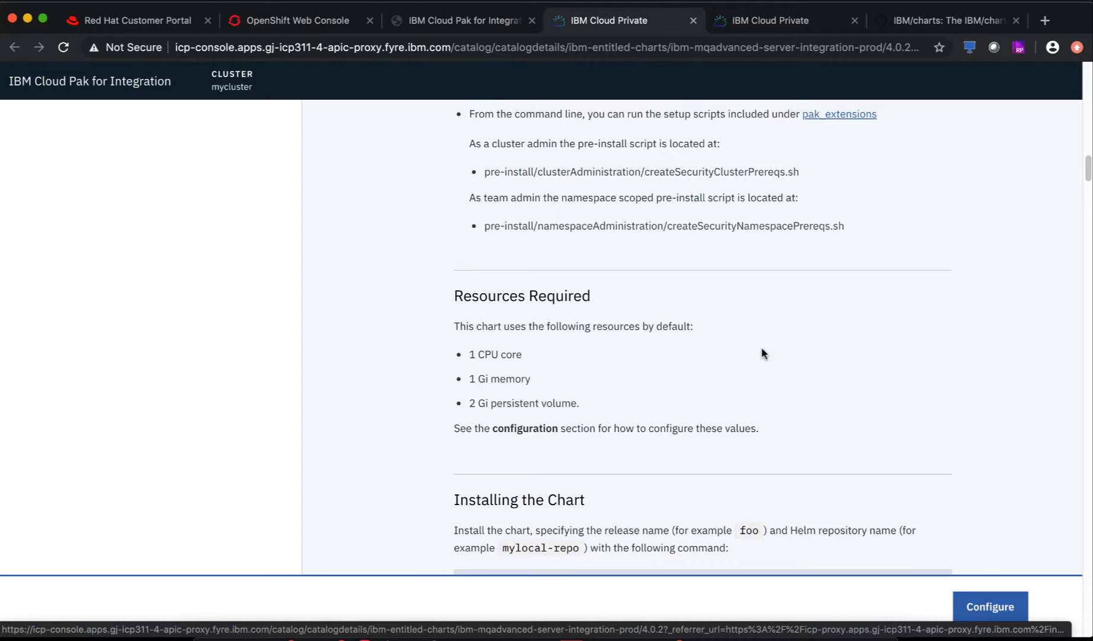
scroll(761, 350, "up", 3)
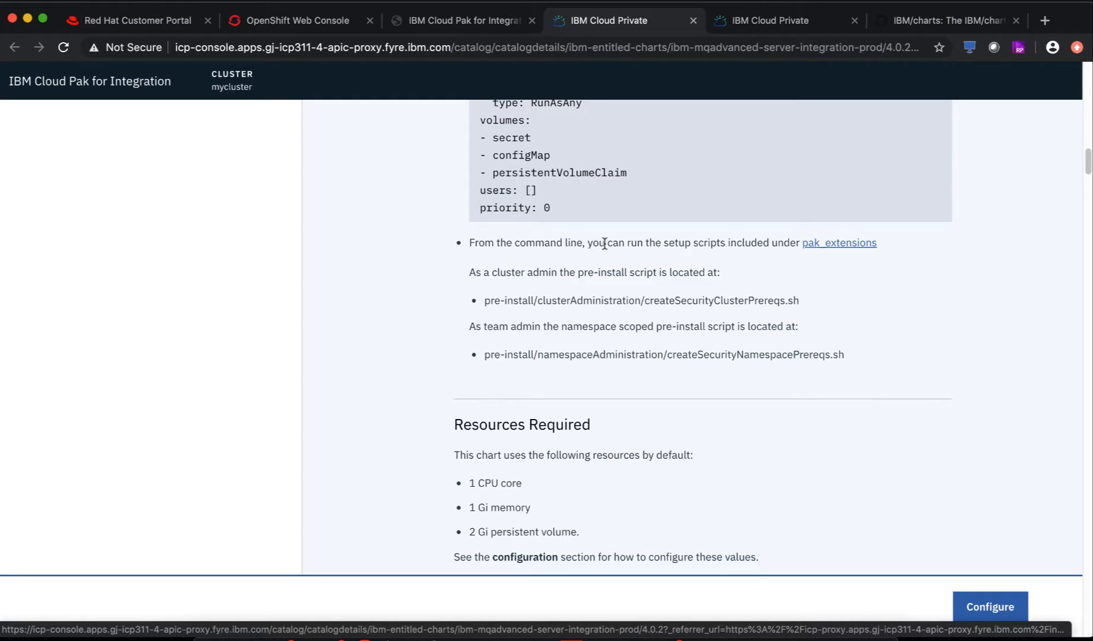
- Pick out the setup-script note and the cluster and namespace pre-install script names, then go to IBM/charts
left_click_drag(605, 243, 784, 244)
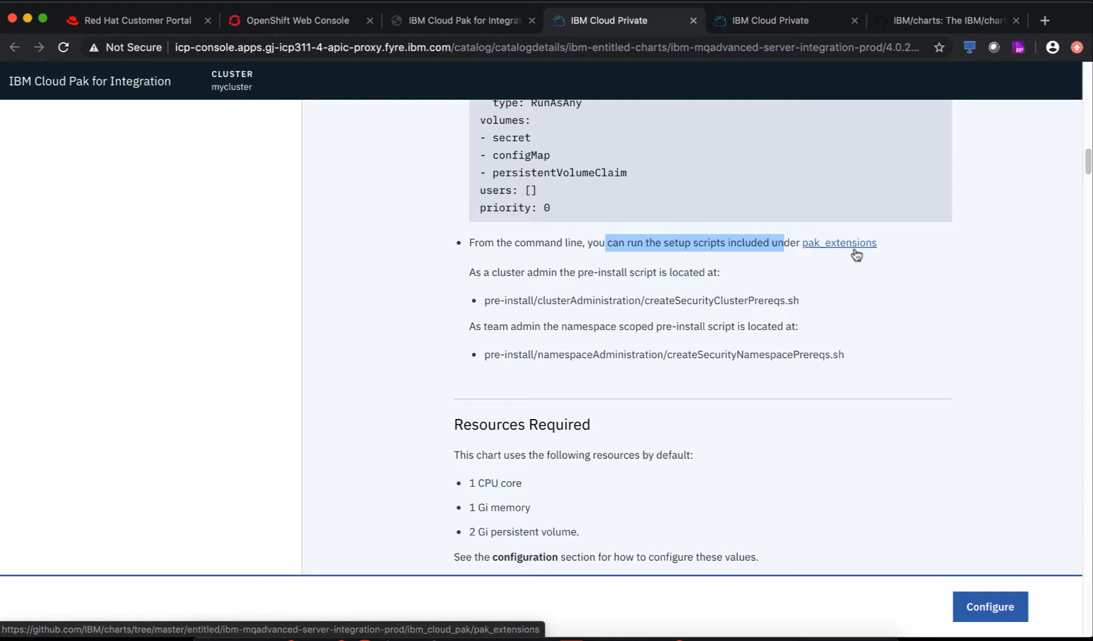
left_click_drag(666, 301, 812, 306)
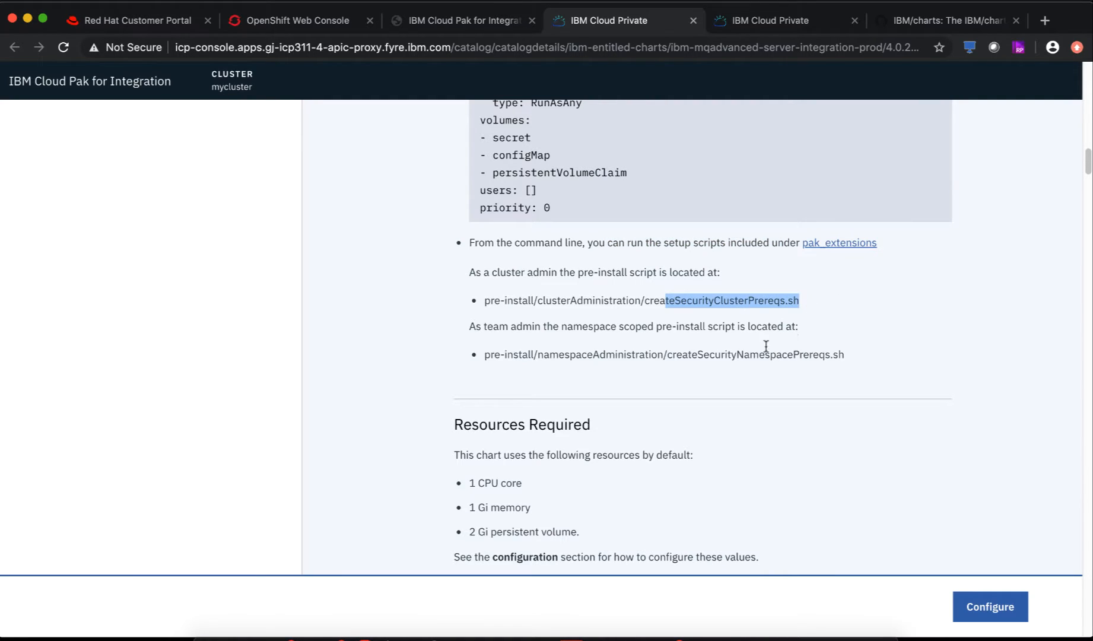
left_click_drag(692, 356, 905, 366)
left_click(907, 367)
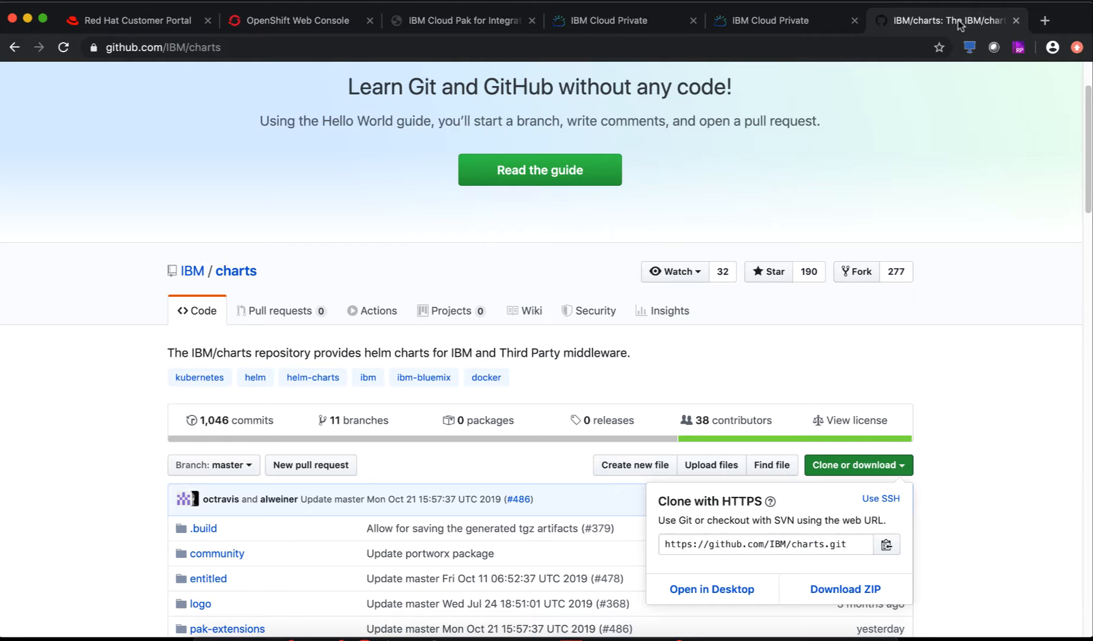
left_click(958, 20)
- Scroll the IBM/charts GitHub page to find its HTTPS clone address
scroll(342, 517, "down", 3)
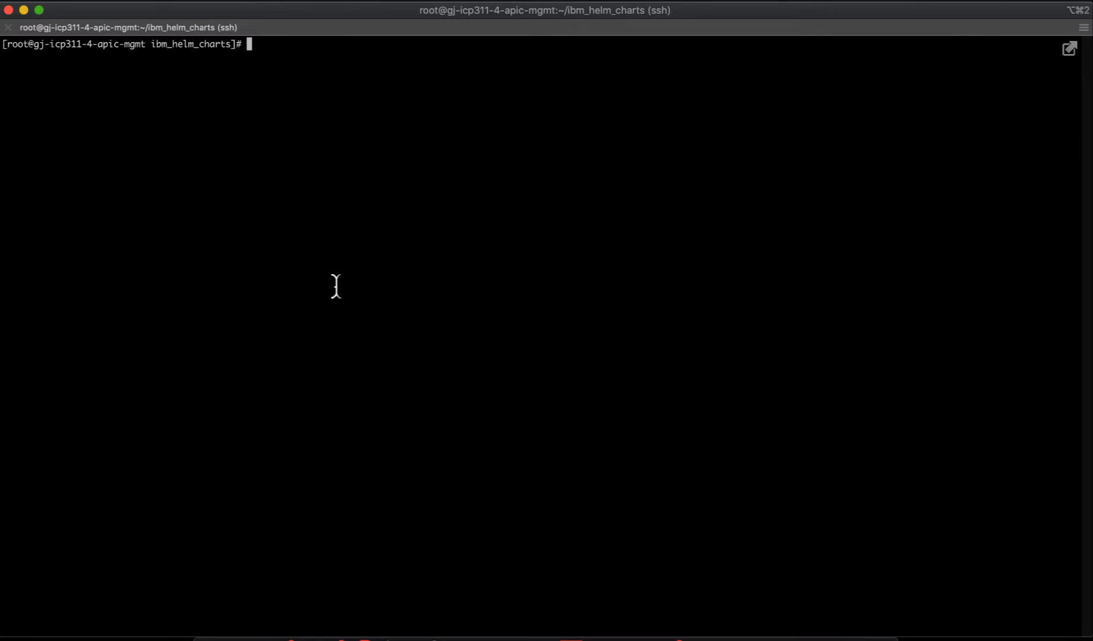
- List the current folder in the terminal and move into the charts folder
type("ls")
key("Return")
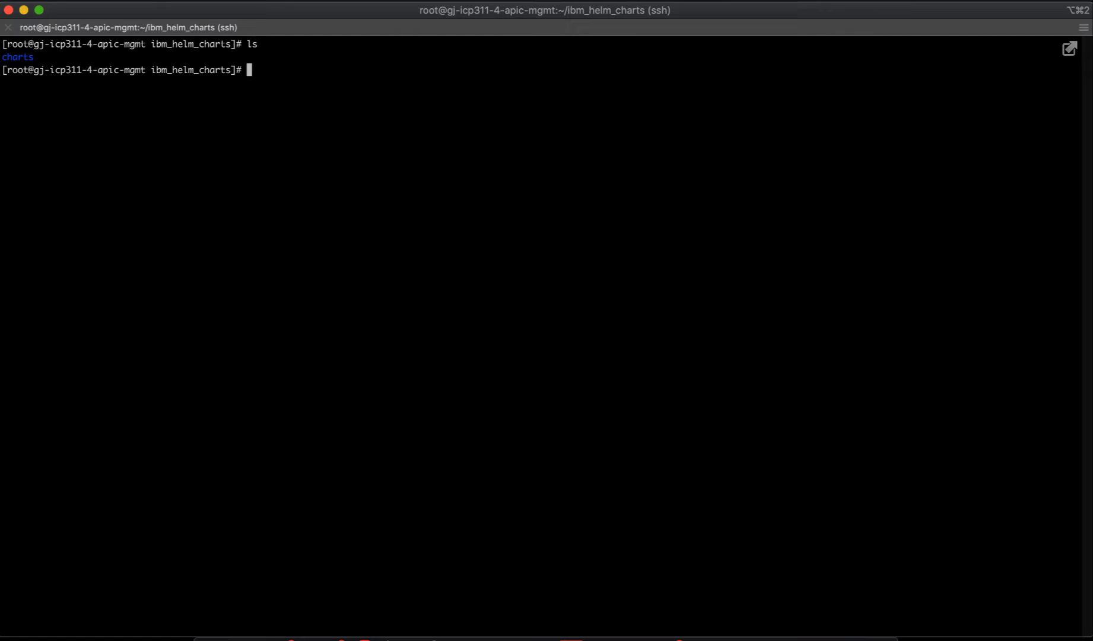
type("cd ch")
key("Tab")
key("Return")
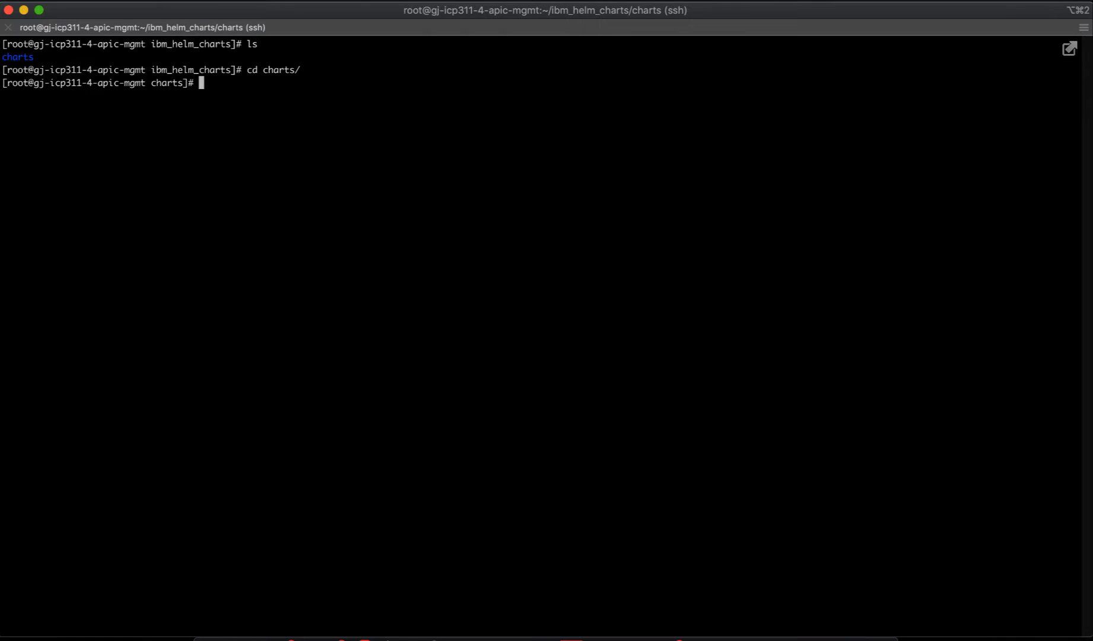
- Enter pre-install/clusterAdministration and list createSecurityClusterPrereqs.sh and its three YAML files
left_click(631, 0)
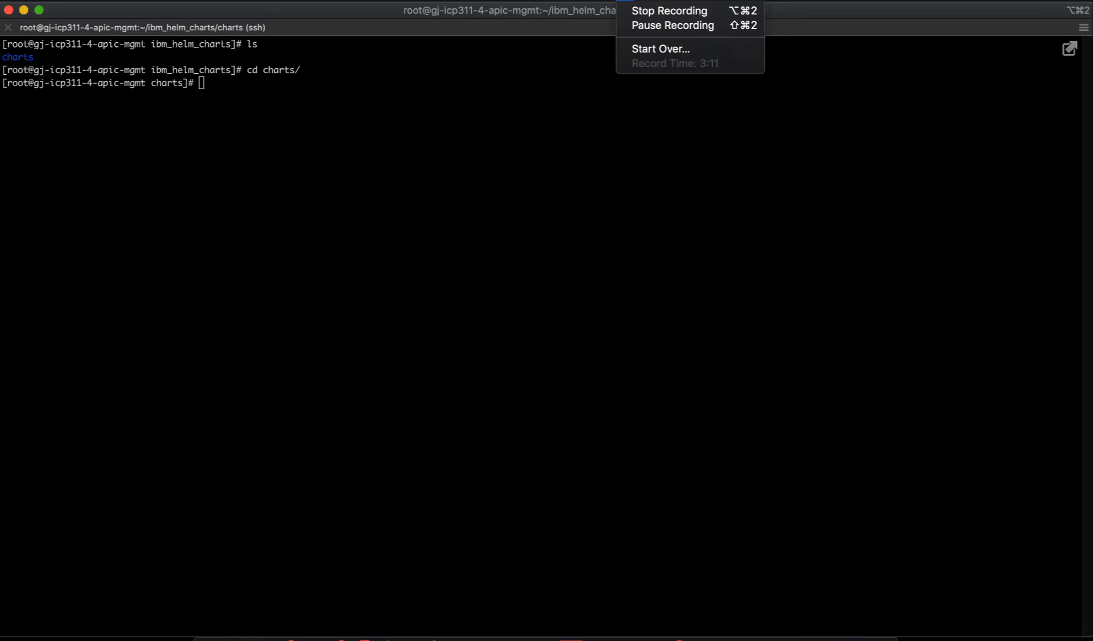
left_click(570, 26)
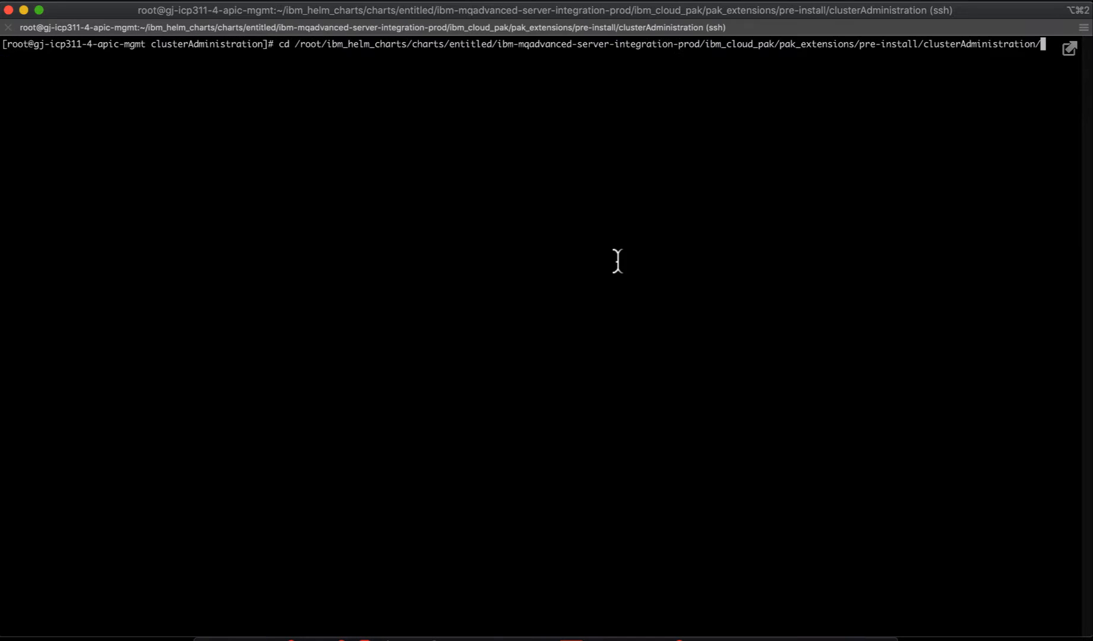
key("Return")
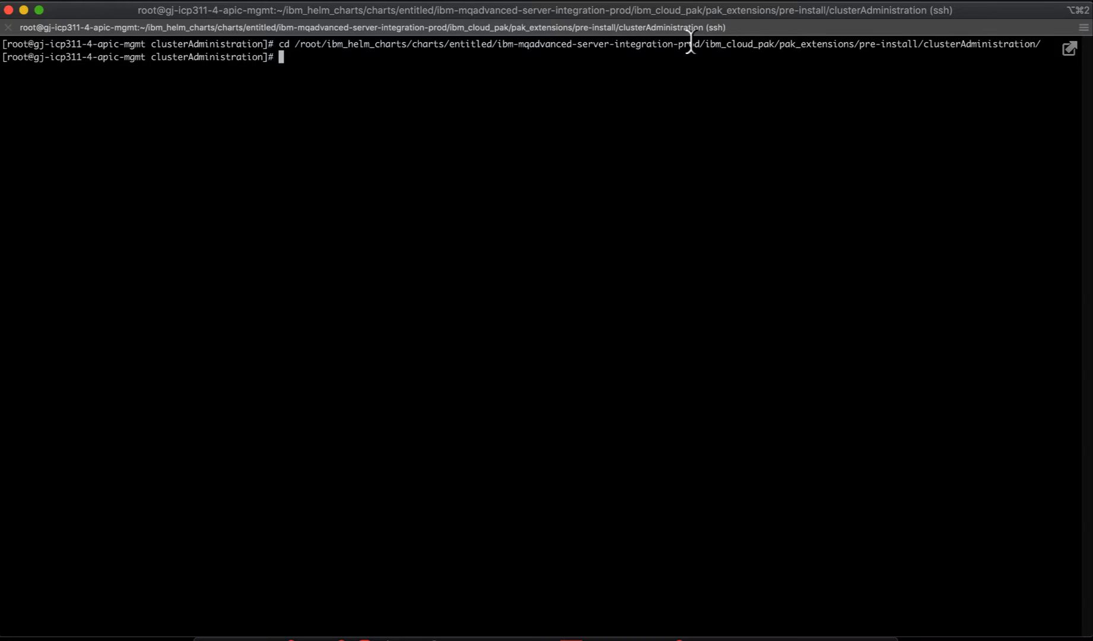
type("ls")
key("Return")
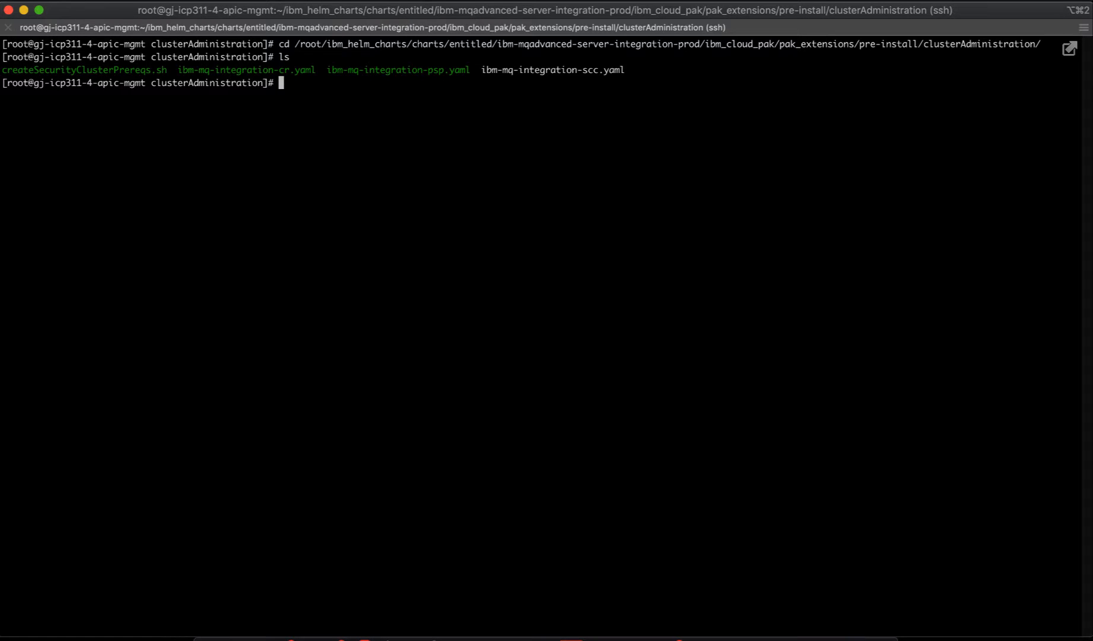
key("super+Tab")
key("super+Tab")
key("super+Tab")
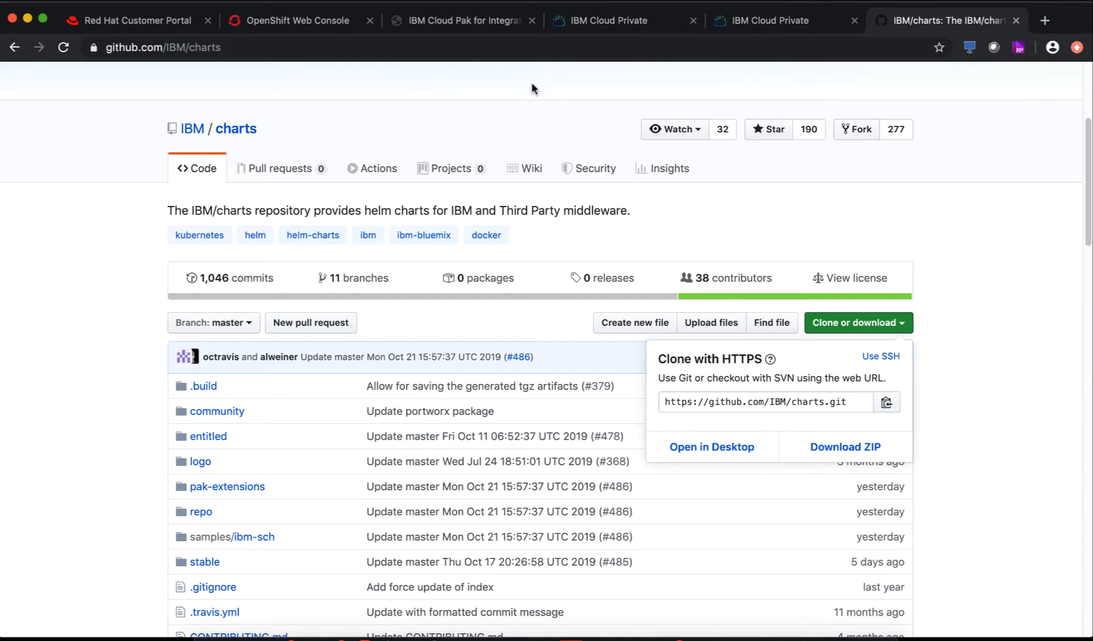
- Check the cluster-admin and namespace-admin pre-install script names in the MQ chart readme, then return to Terminal
left_click(442, 20)
left_click(621, 21)
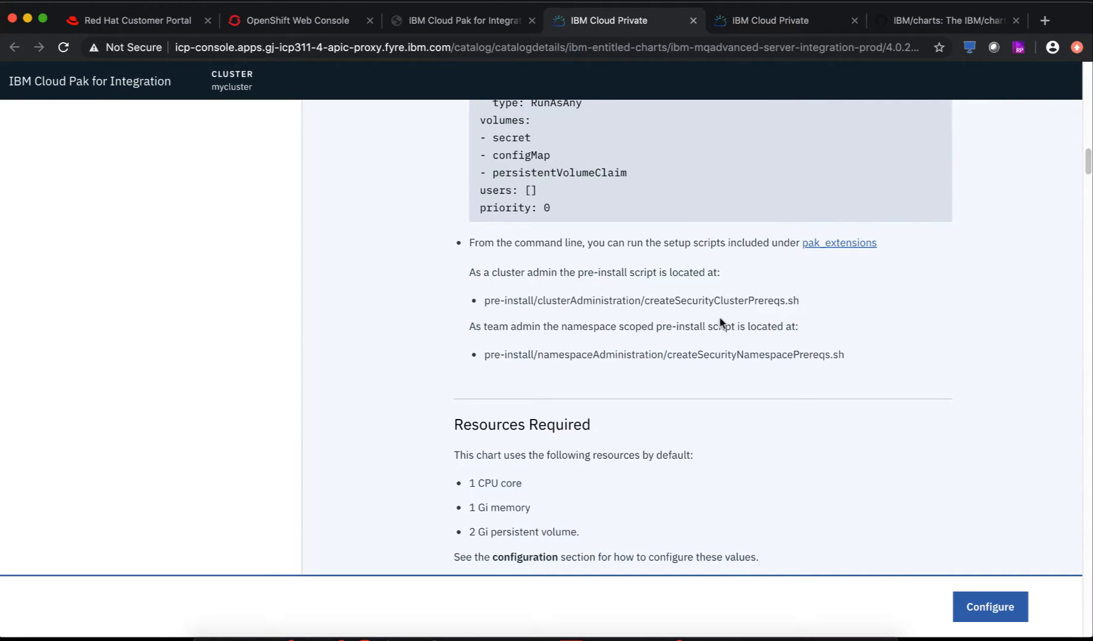
left_click_drag(643, 300, 818, 308)
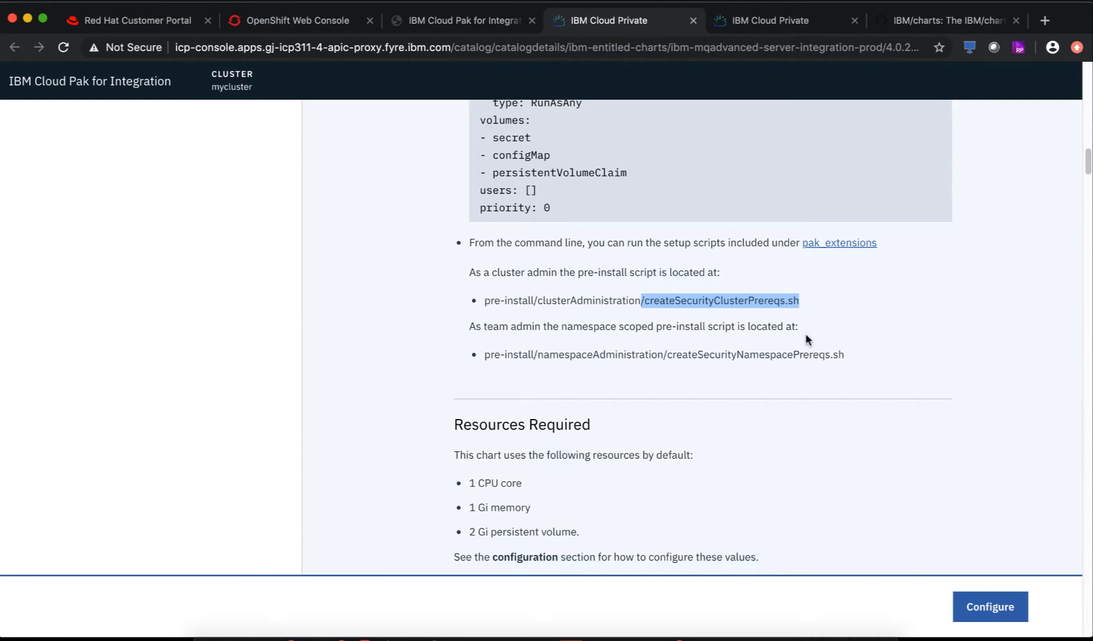
left_click_drag(667, 355, 863, 355)
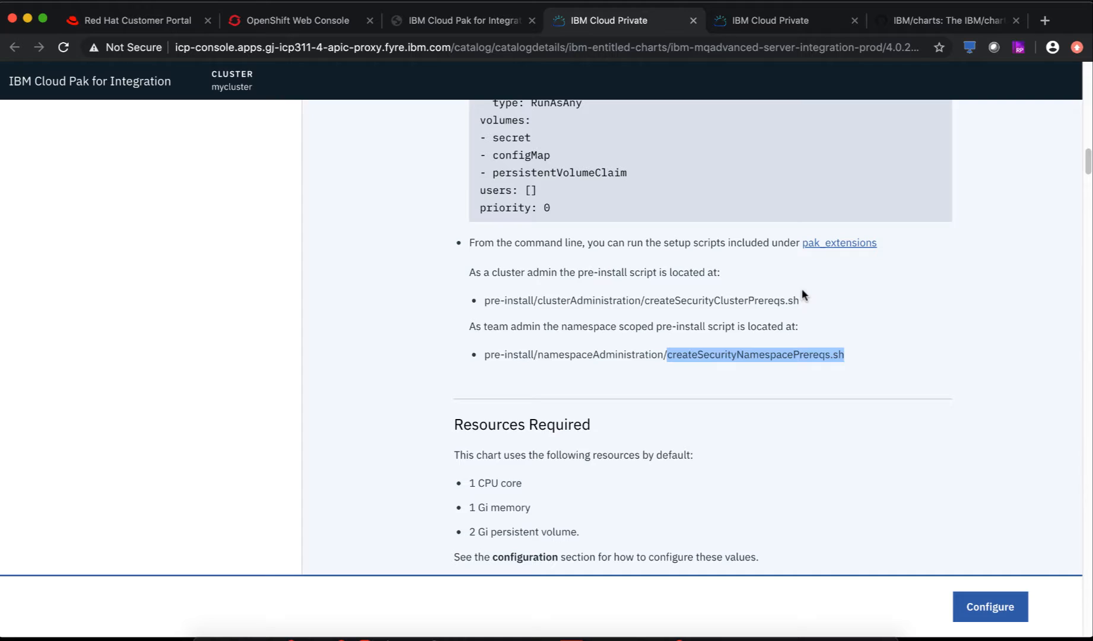
left_click(802, 356)
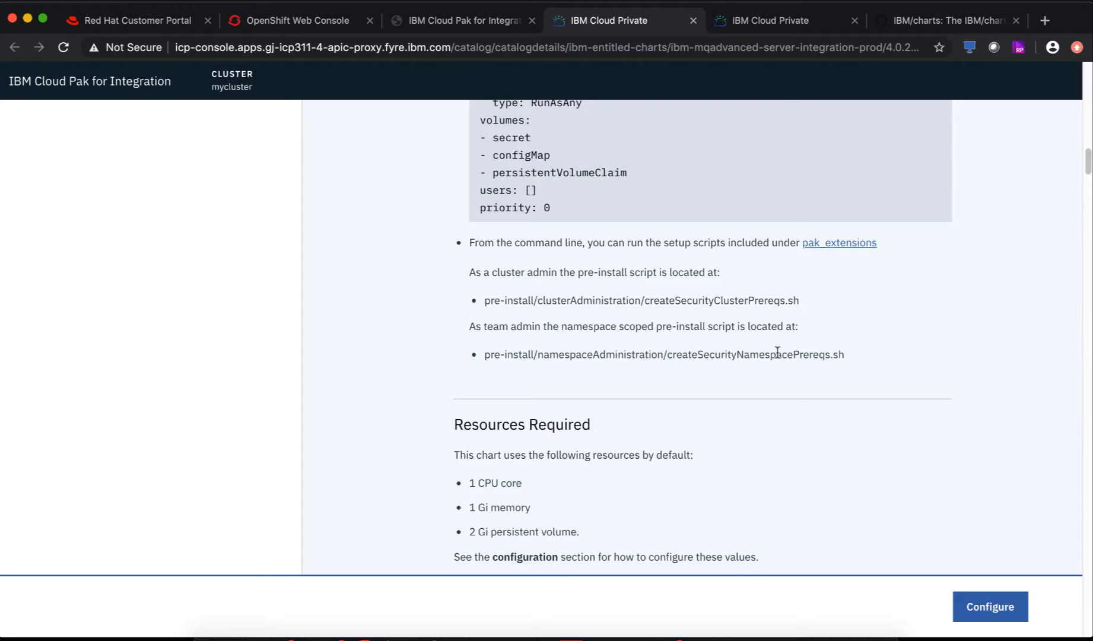
scroll(719, 361, "up", 9)
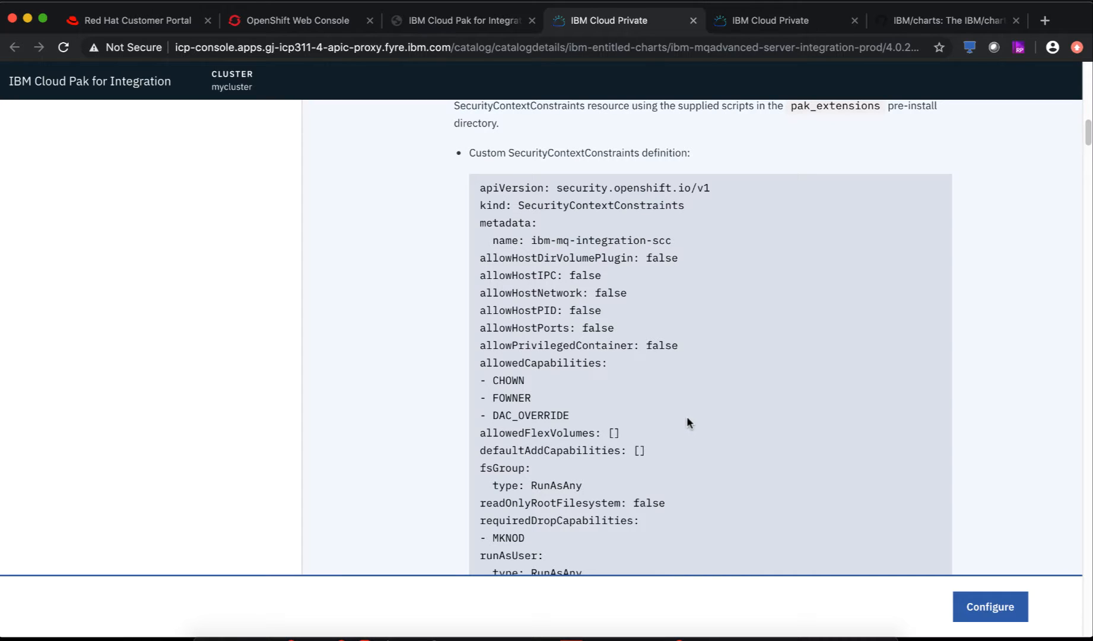
scroll(686, 418, "up", 20)
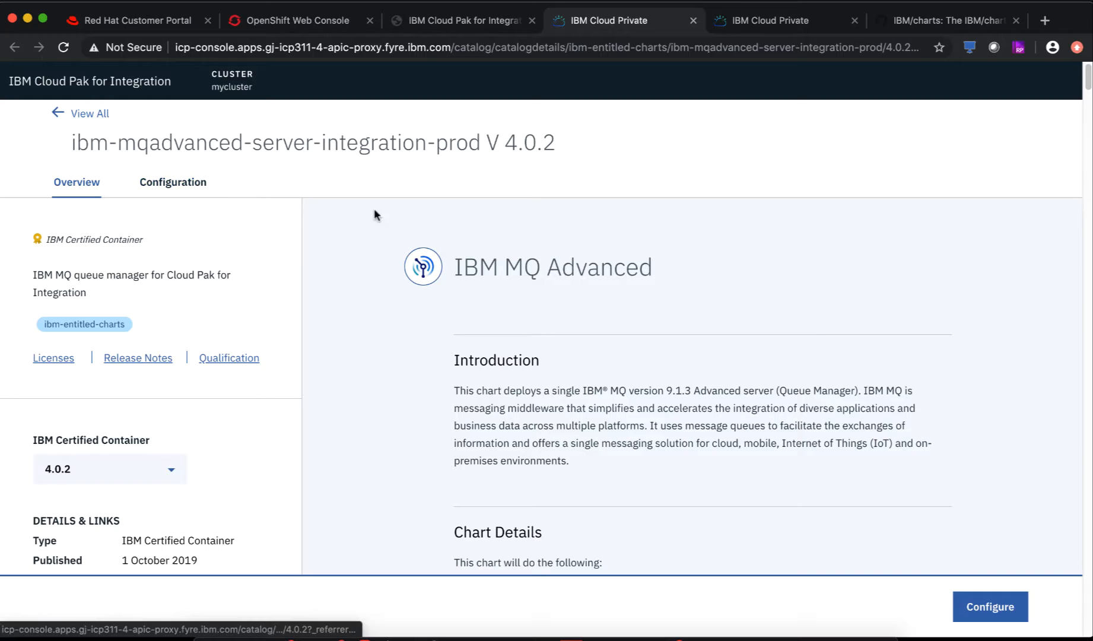
key("super+Tab")
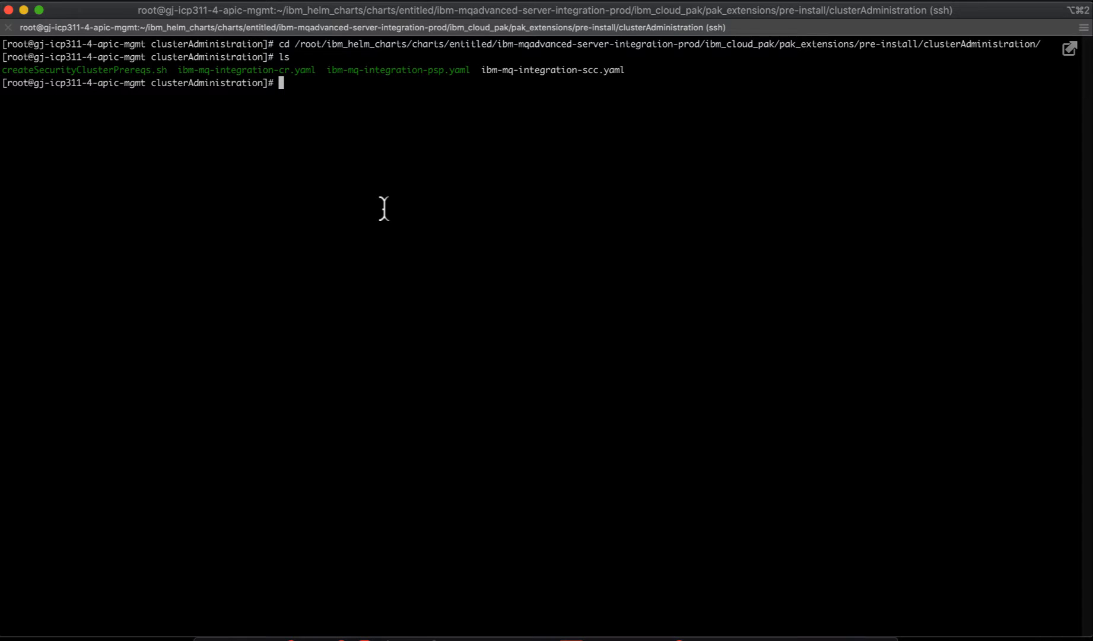
- Run 'oc get sc' and copy the default storage class name glusterfs-storage
type("oc get sc")
key("Return")
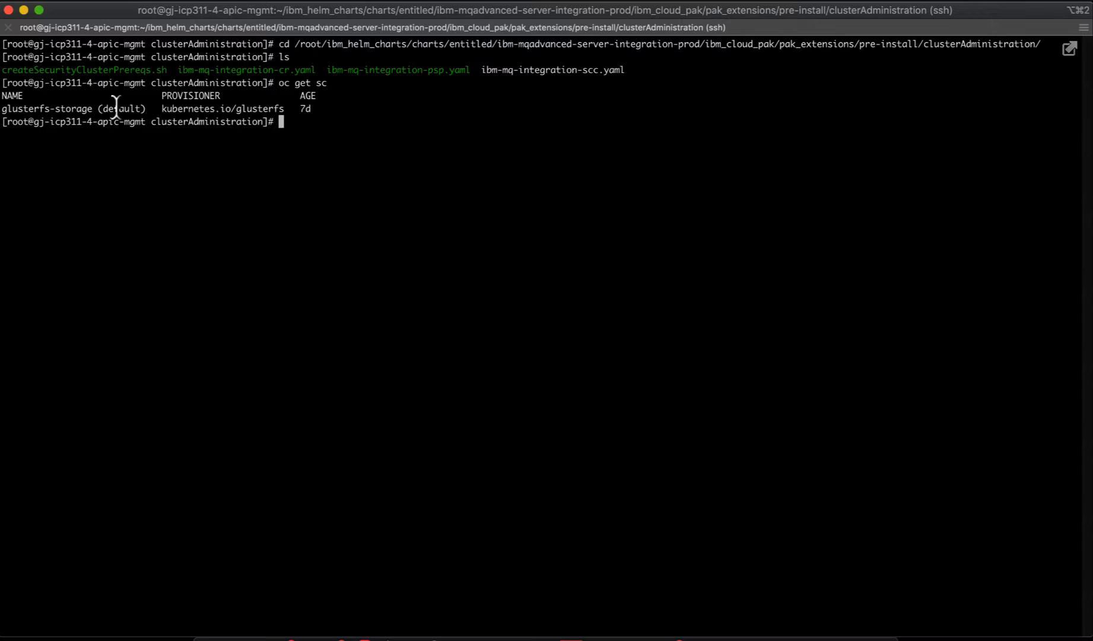
double_click(62, 109)
left_click(186, 172)
double_click(71, 109)
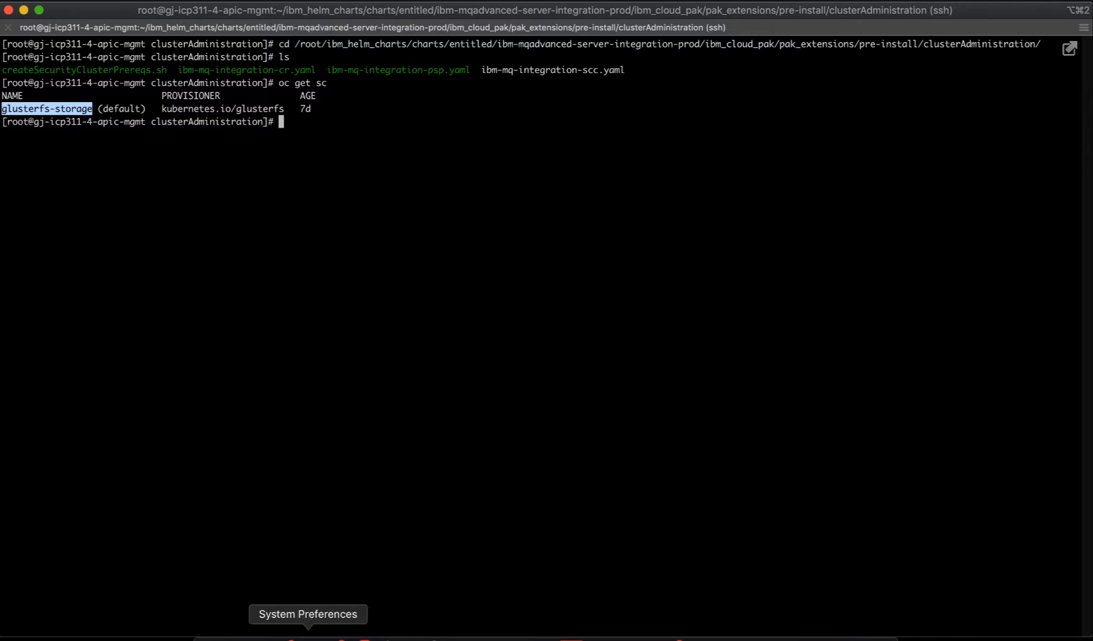
left_click(258, 638)
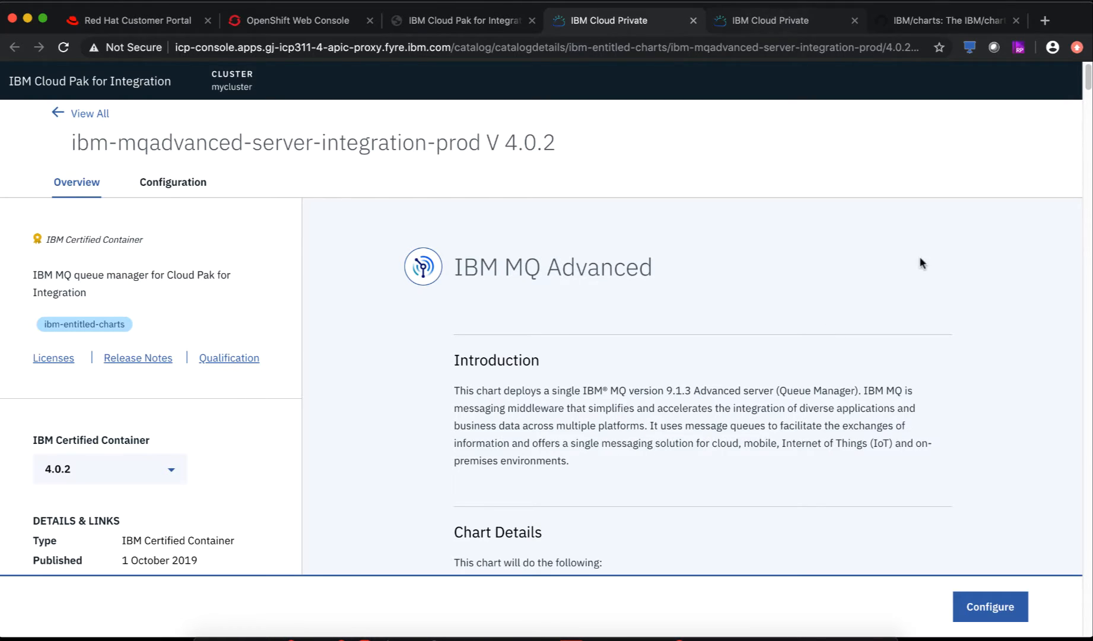
- Show the MQ install form's Configuration with release mq-ins-01, namespace mq and local-cluster
left_click(765, 24)
scroll(471, 370, "up", 10)
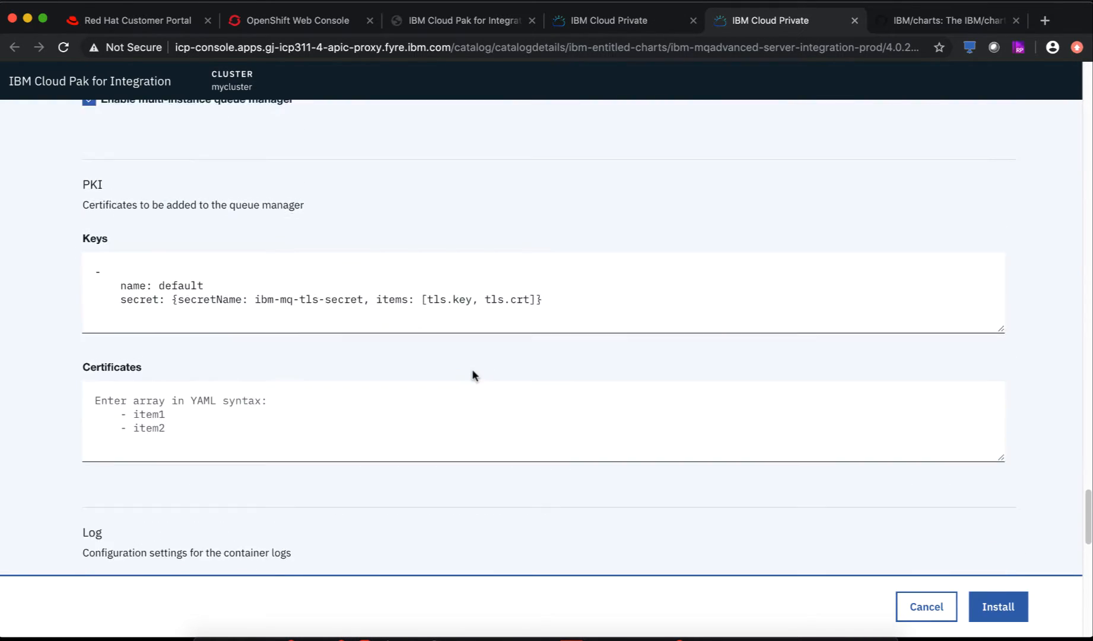
scroll(472, 371, "up", 20)
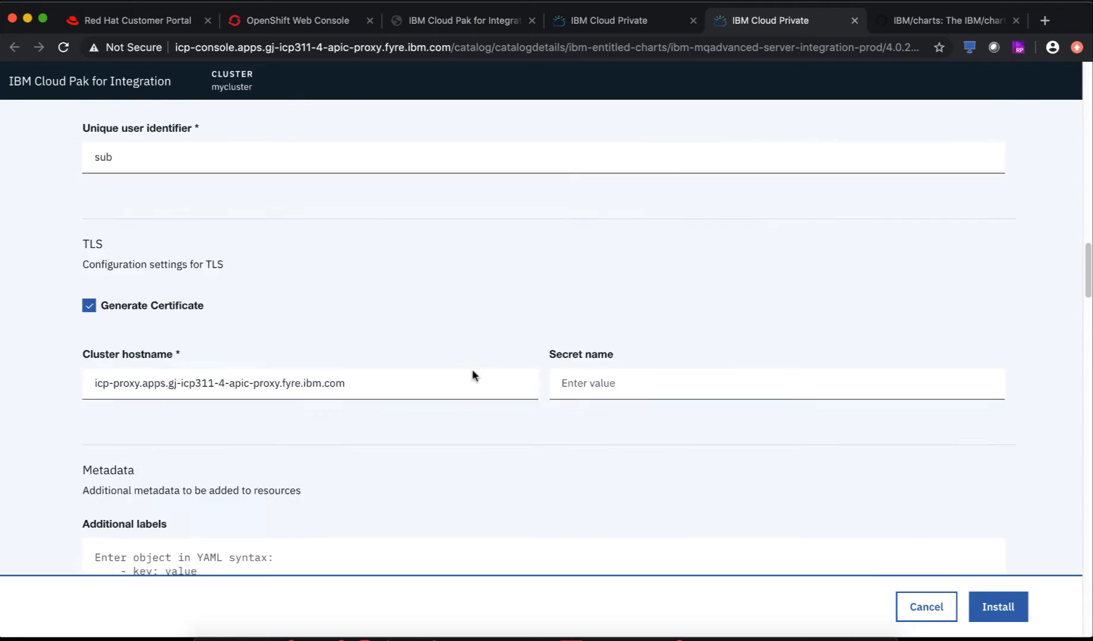
scroll(472, 370, "up", 20)
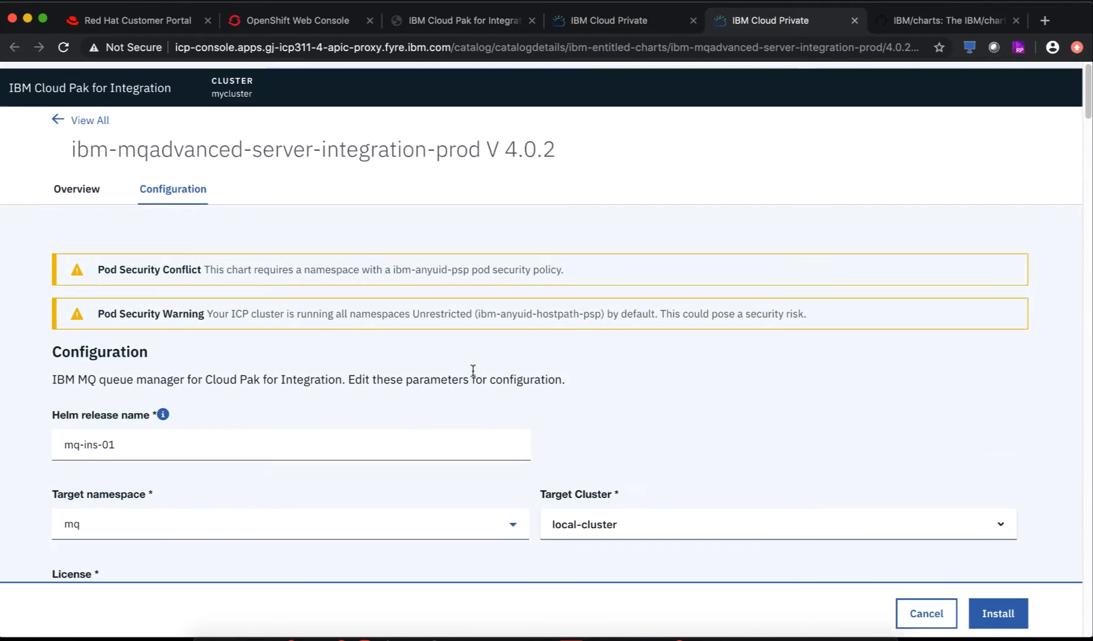
scroll(128, 368, "down", 3)
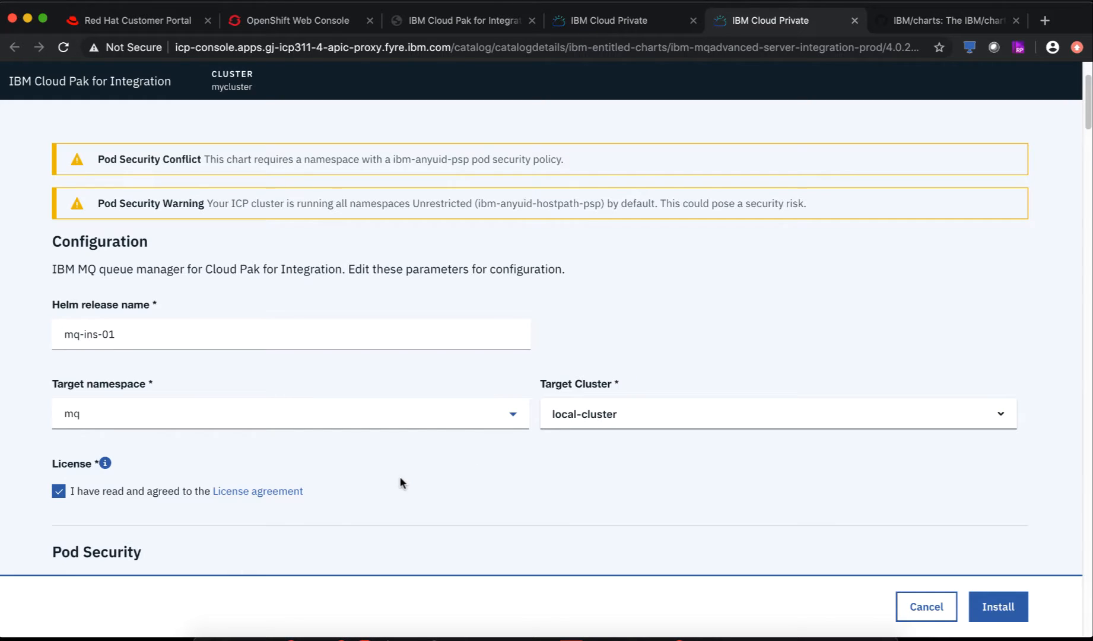
scroll(400, 482, "down", 8)
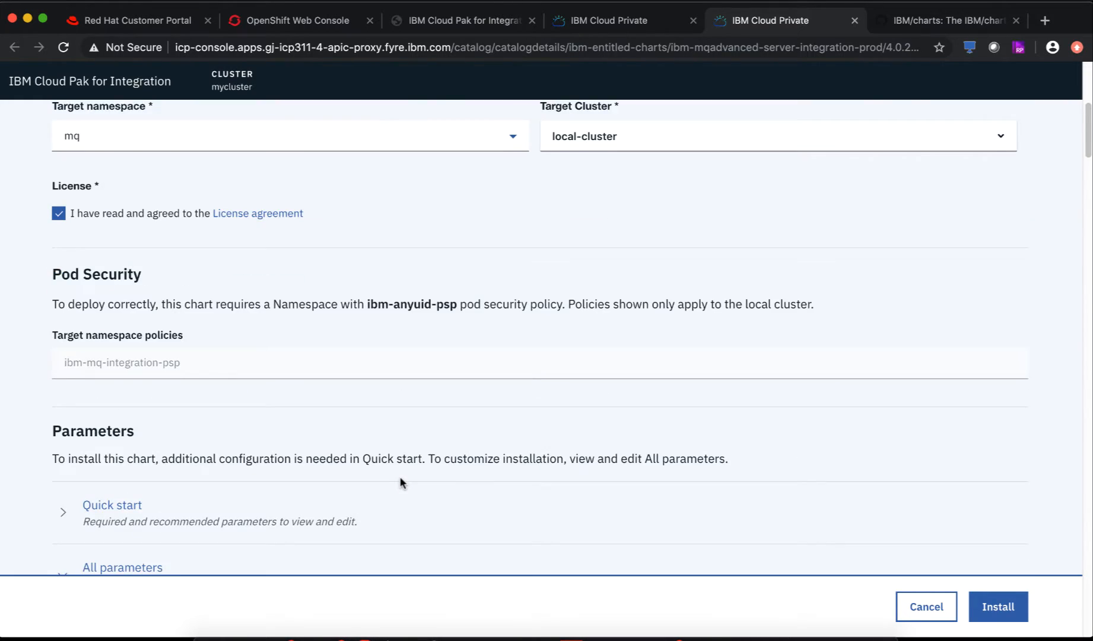
scroll(399, 482, "down", 5)
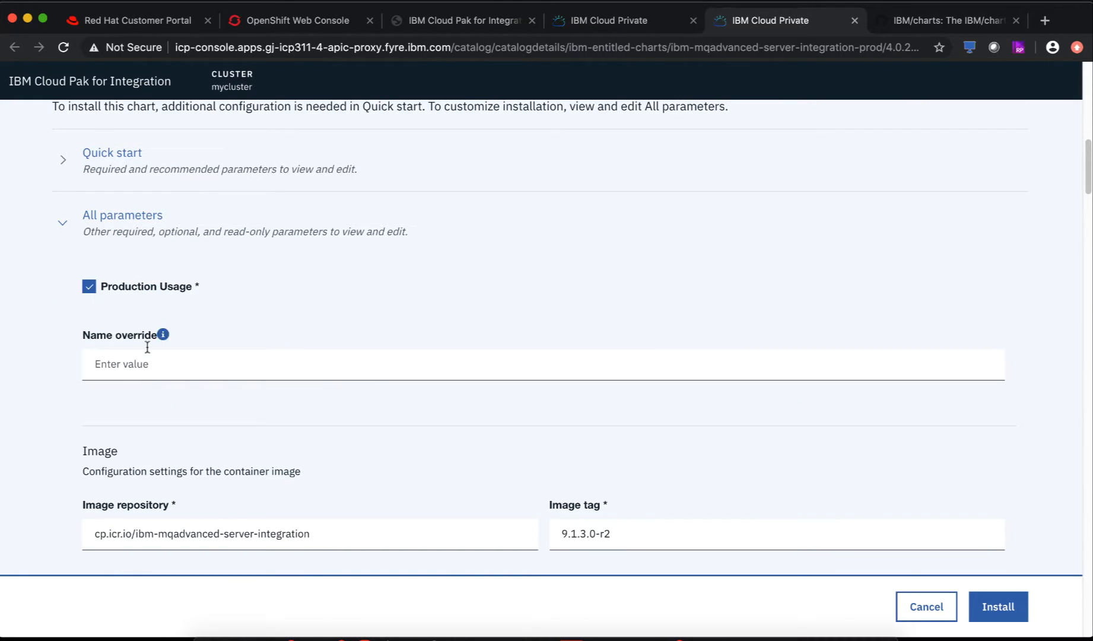
scroll(172, 376, "down", 3)
scroll(214, 421, "down", 2)
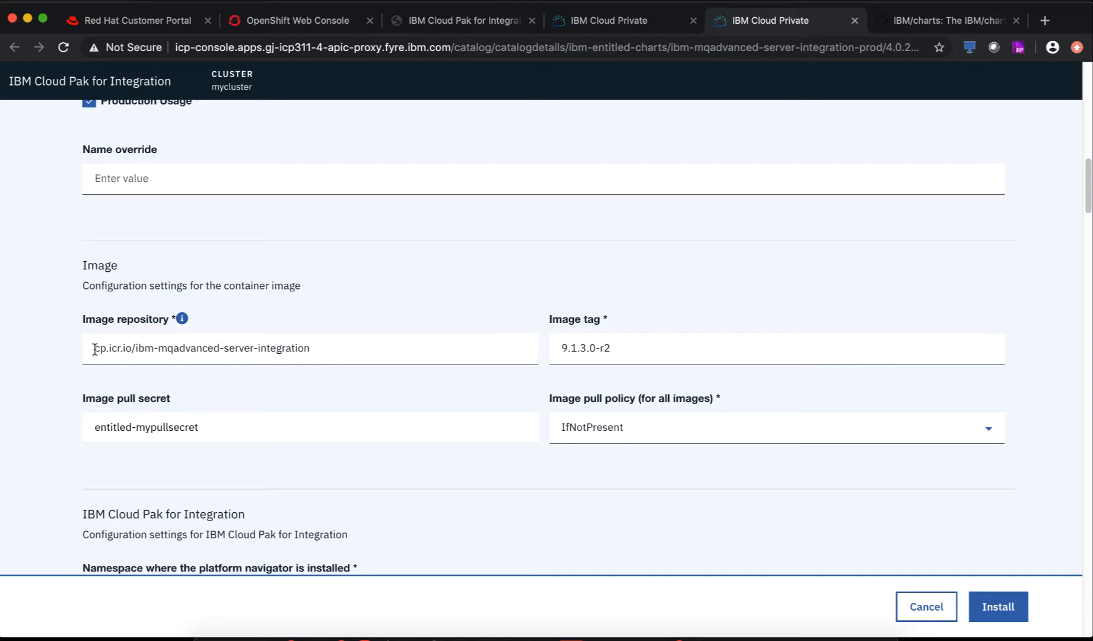
left_click_drag(94, 349, 131, 348)
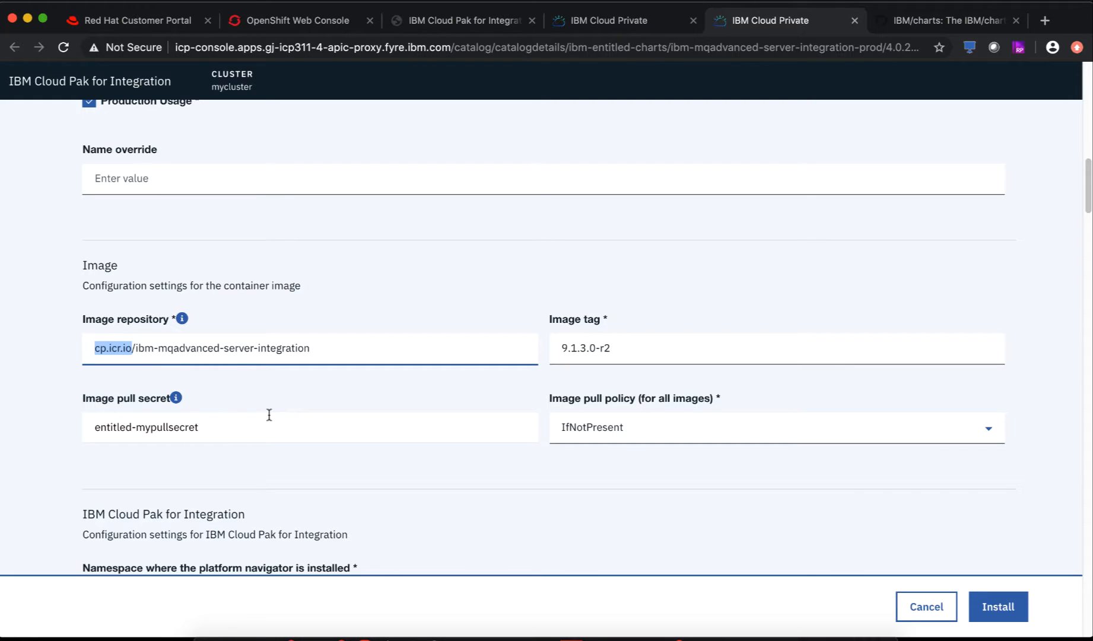
- Run oc get all to list project resources and highlight the first of two MQ imagestreams
key("super+Tab")
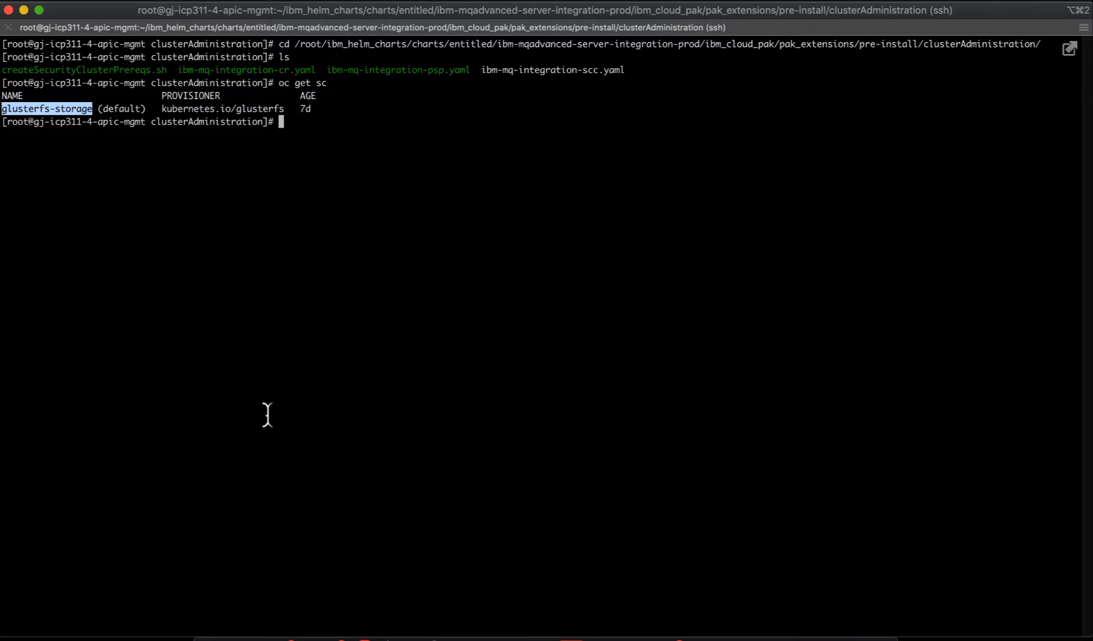
type("oc geta")
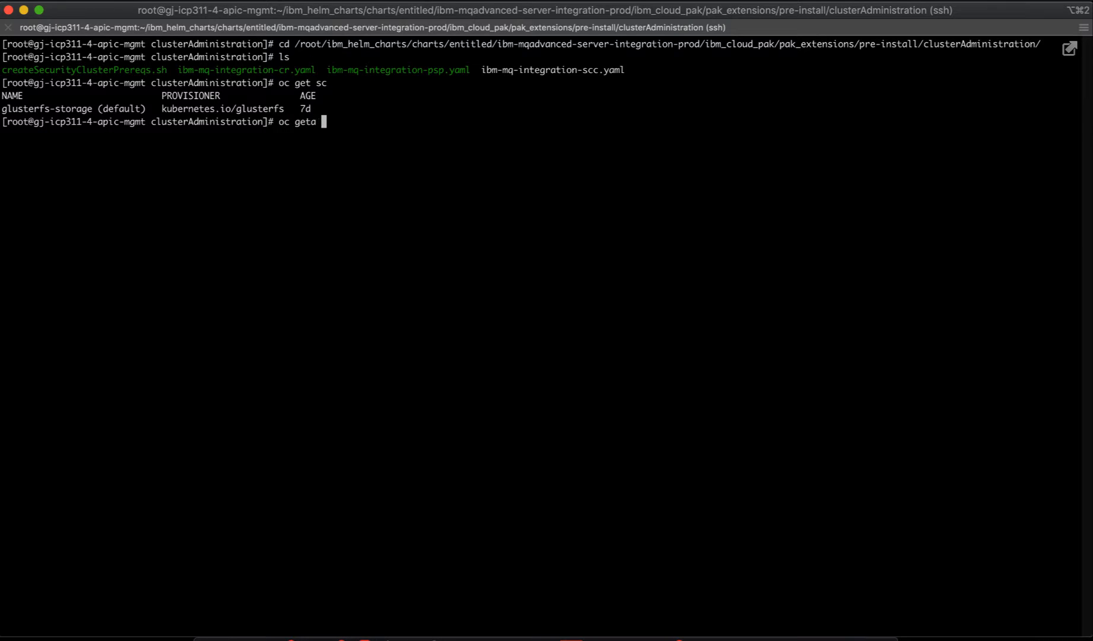
key("BackSpace")
key("BackSpace")
type("all")
key("Return")
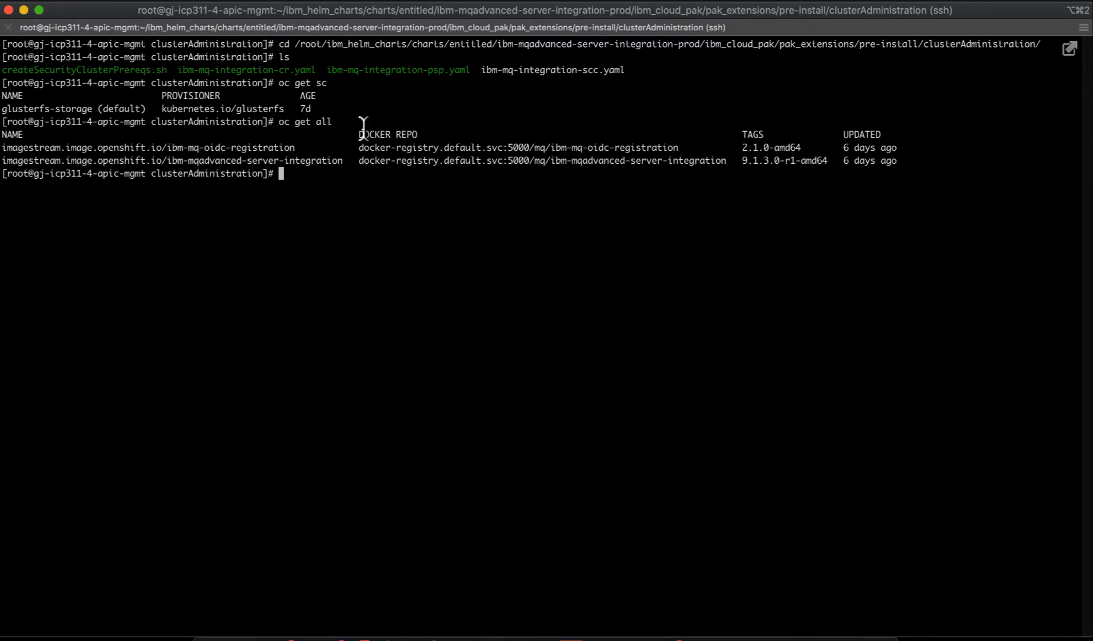
triple_click(383, 148)
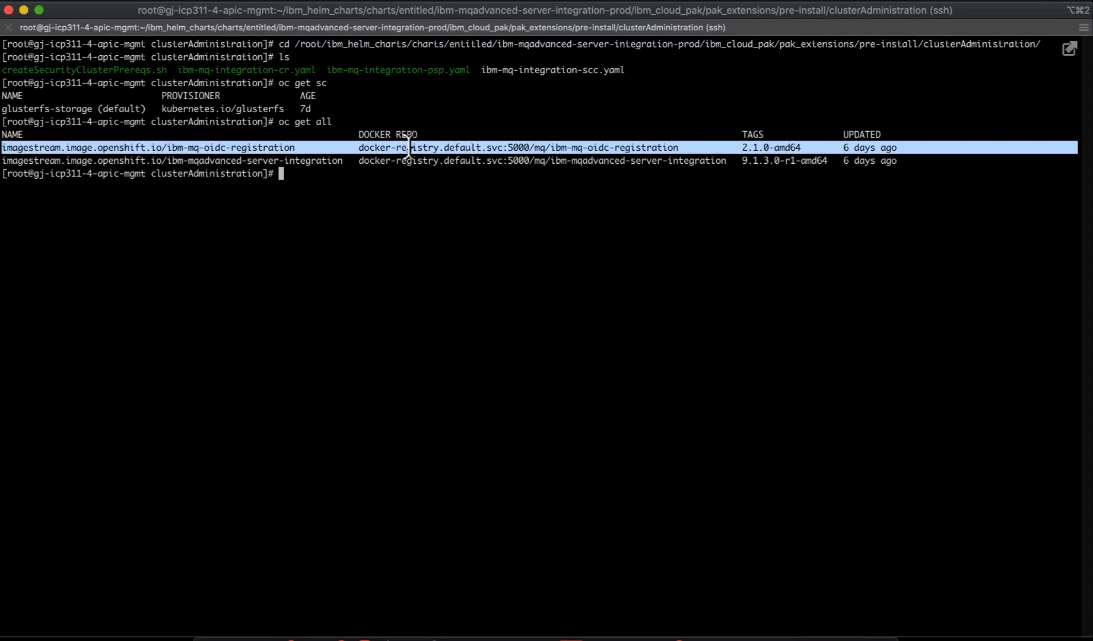
left_click(516, 158)
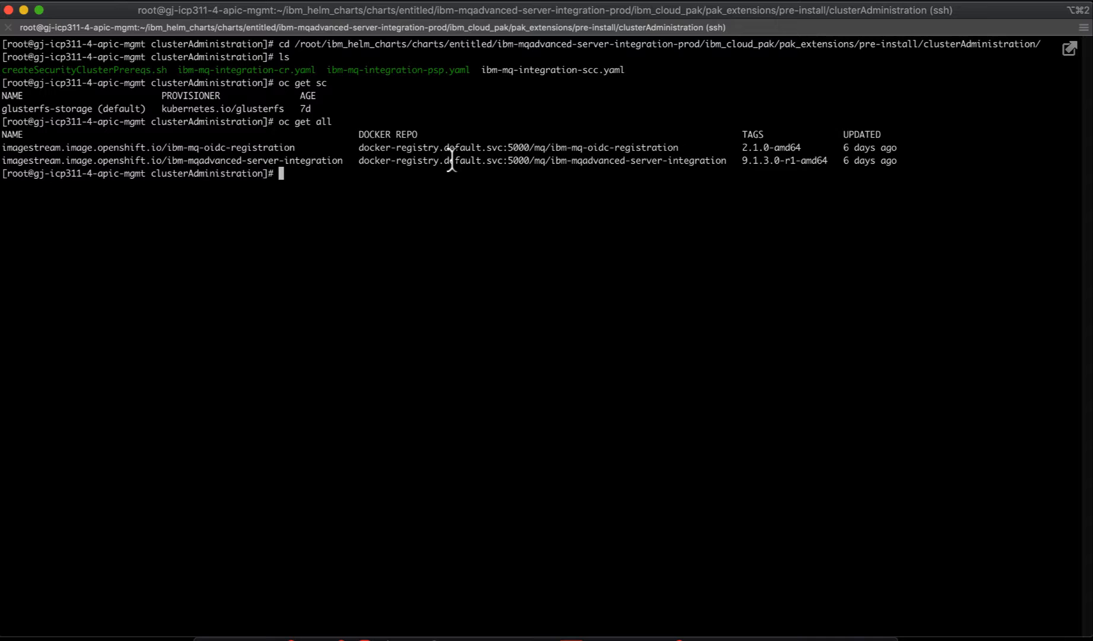
key("super+Tab")
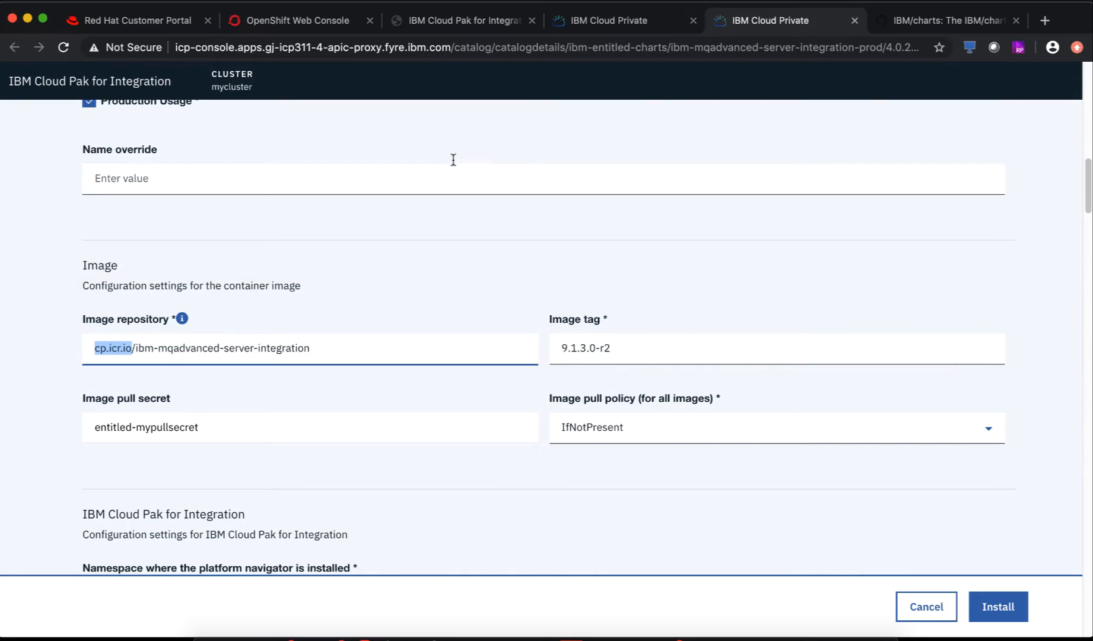
left_click(393, 258)
key("super+Tab")
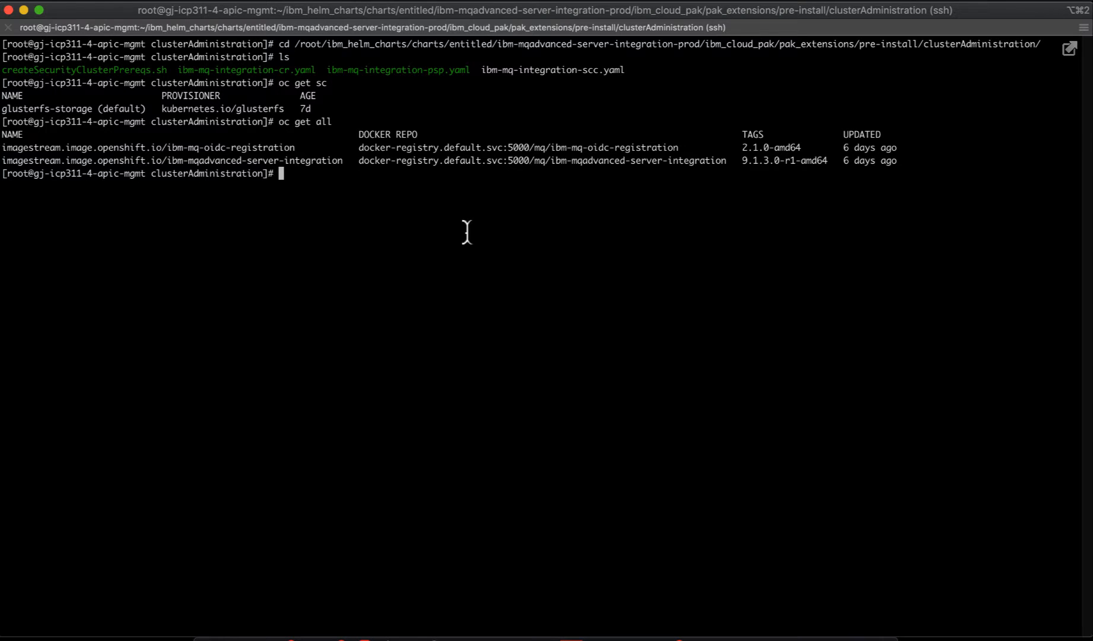
key("super+Tab")
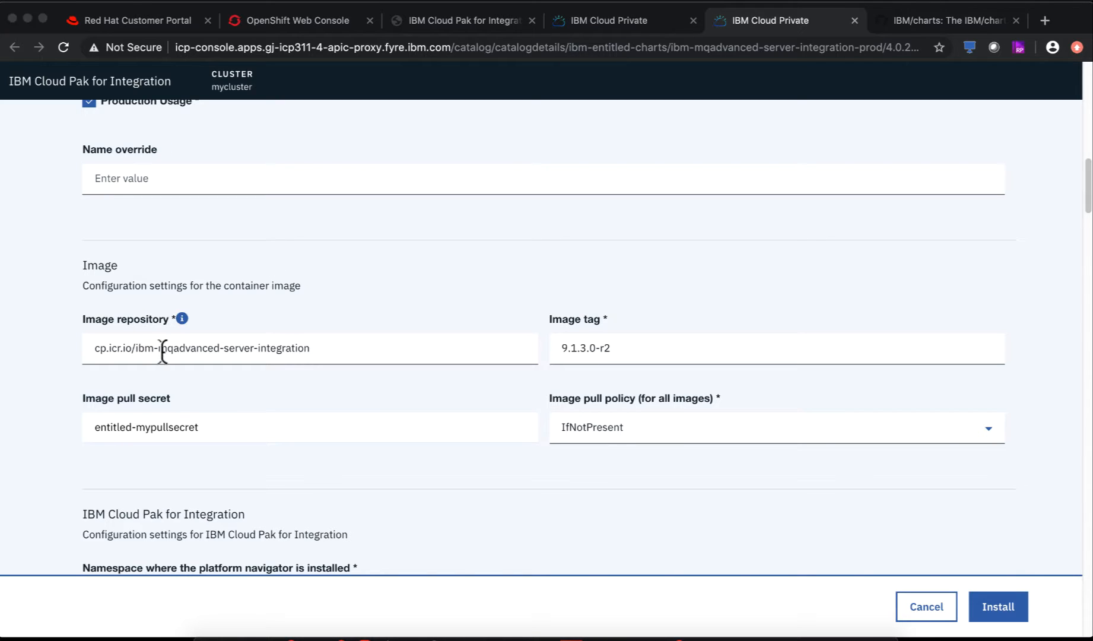
key("super+Tab")
double_click(365, 161)
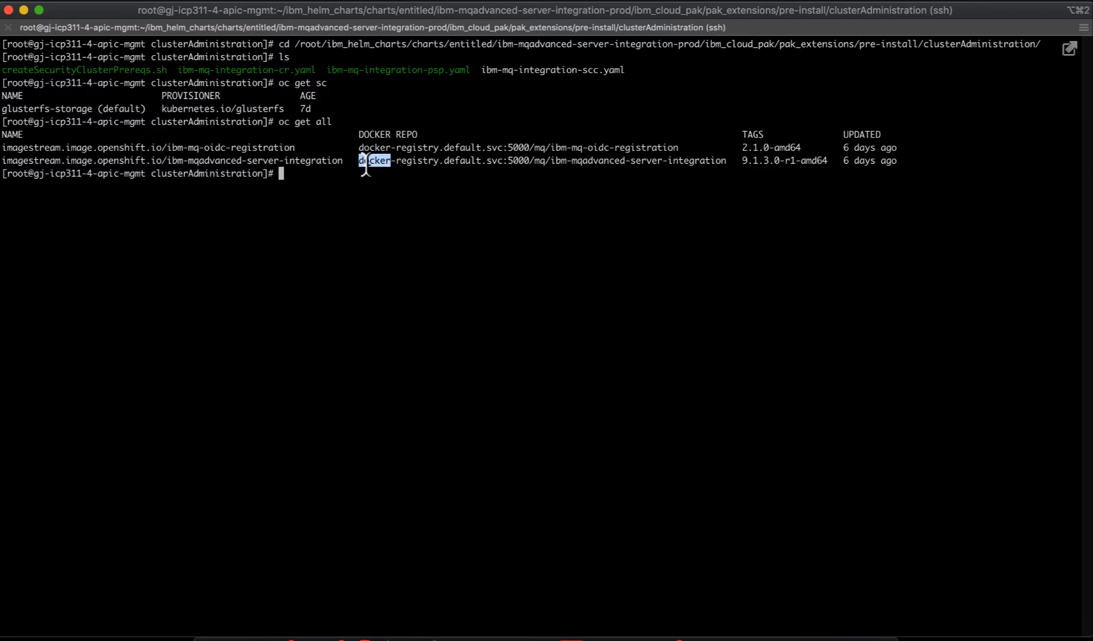
left_click(527, 161, "shift")
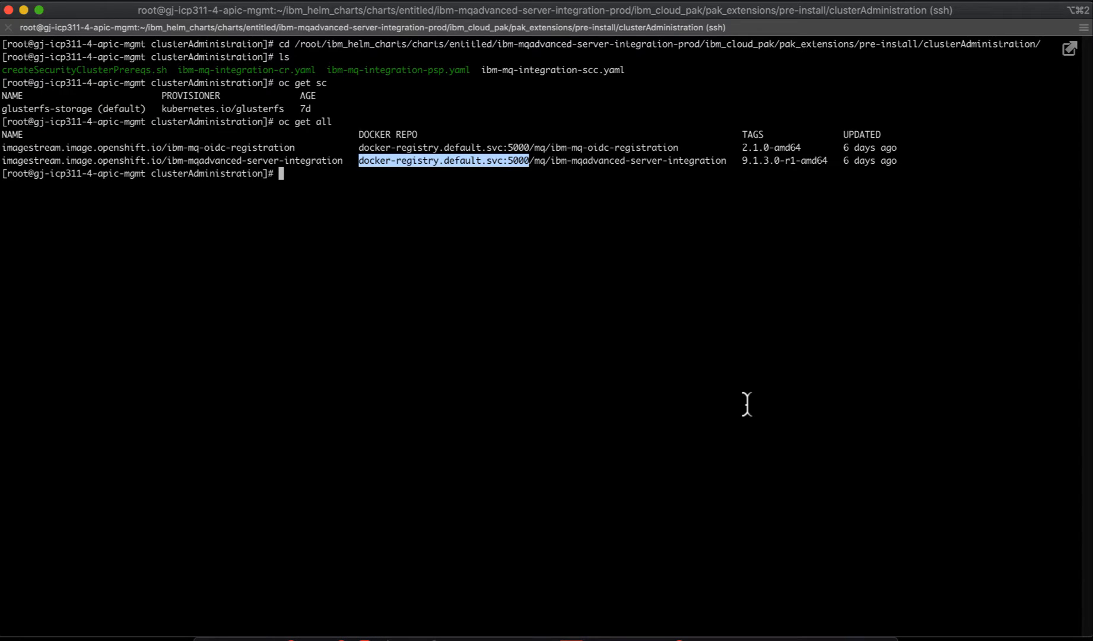
key("super+Tab")
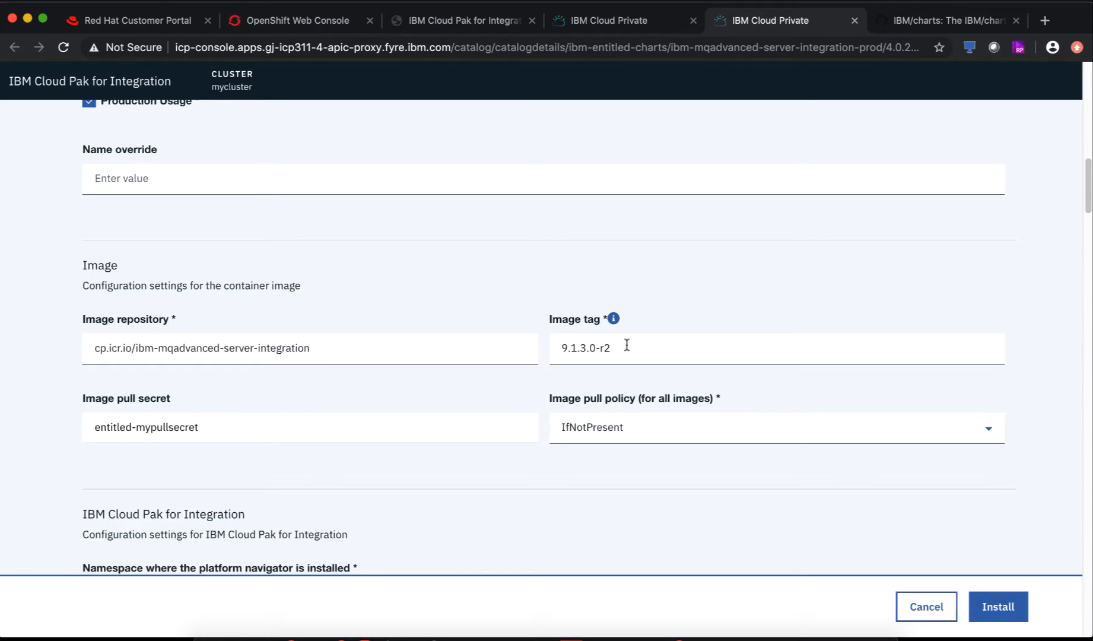
key("super+Tab")
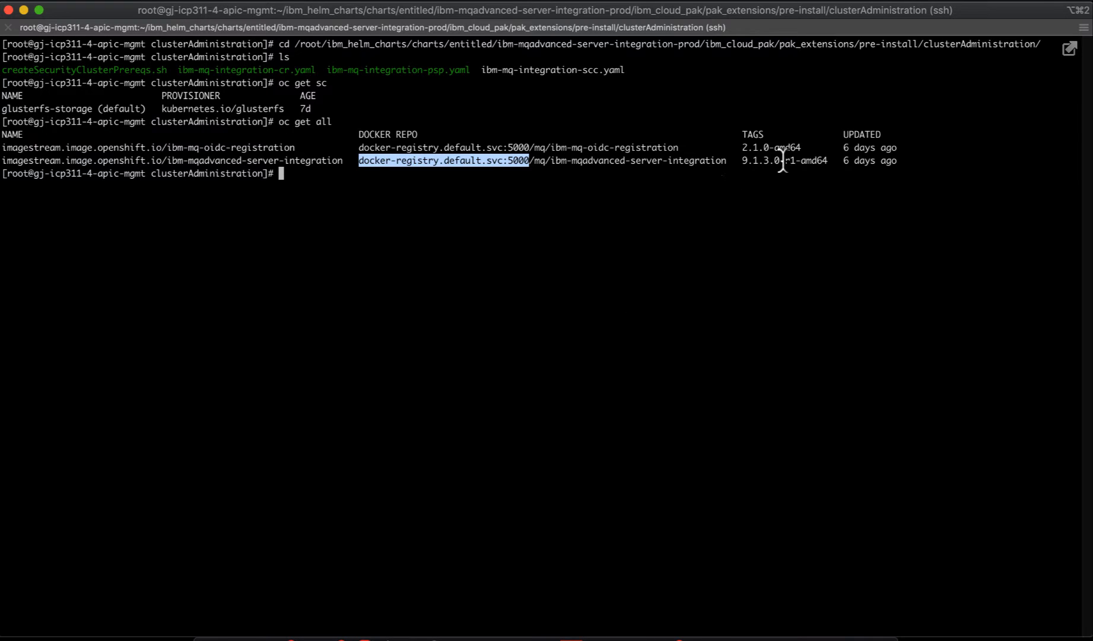
left_click_drag(785, 160, 824, 160)
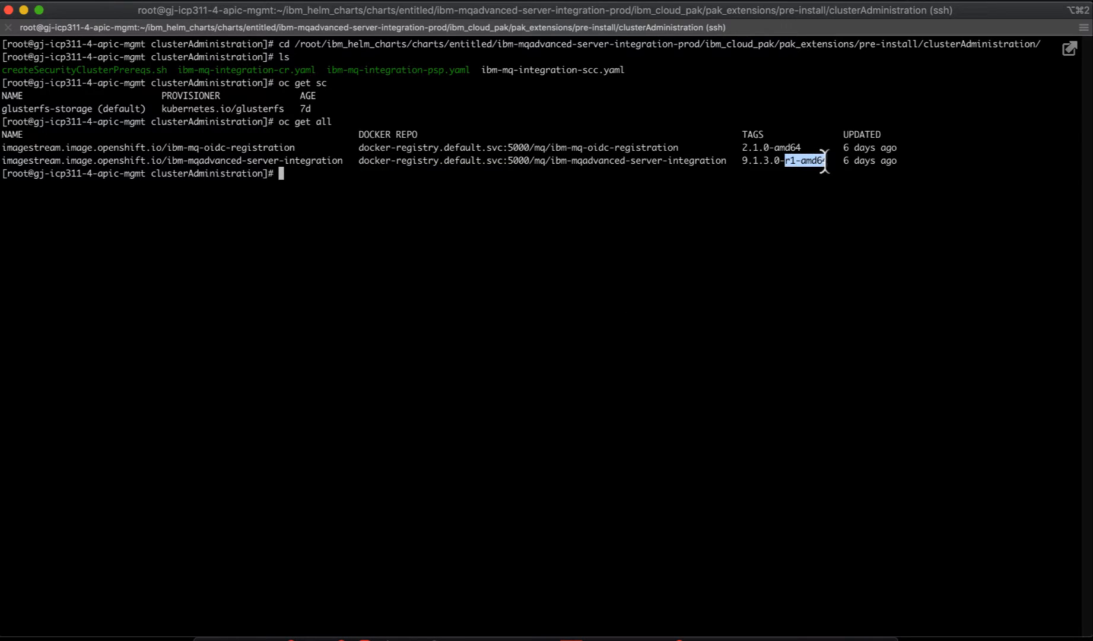
left_click(739, 268)
key("super+Tab")
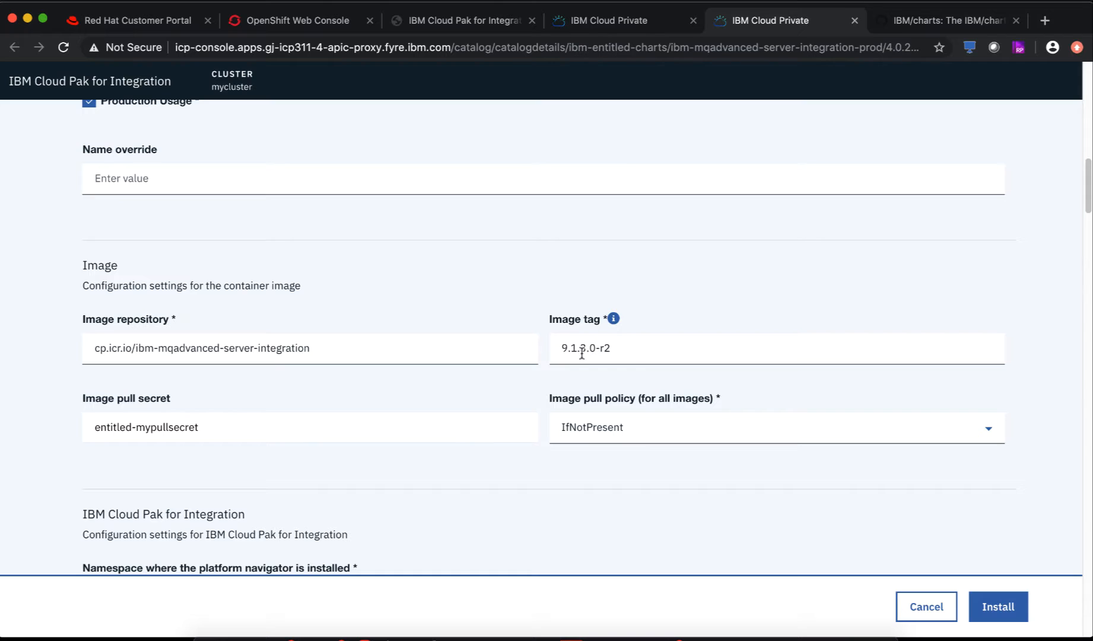
scroll(440, 448, "down", 2)
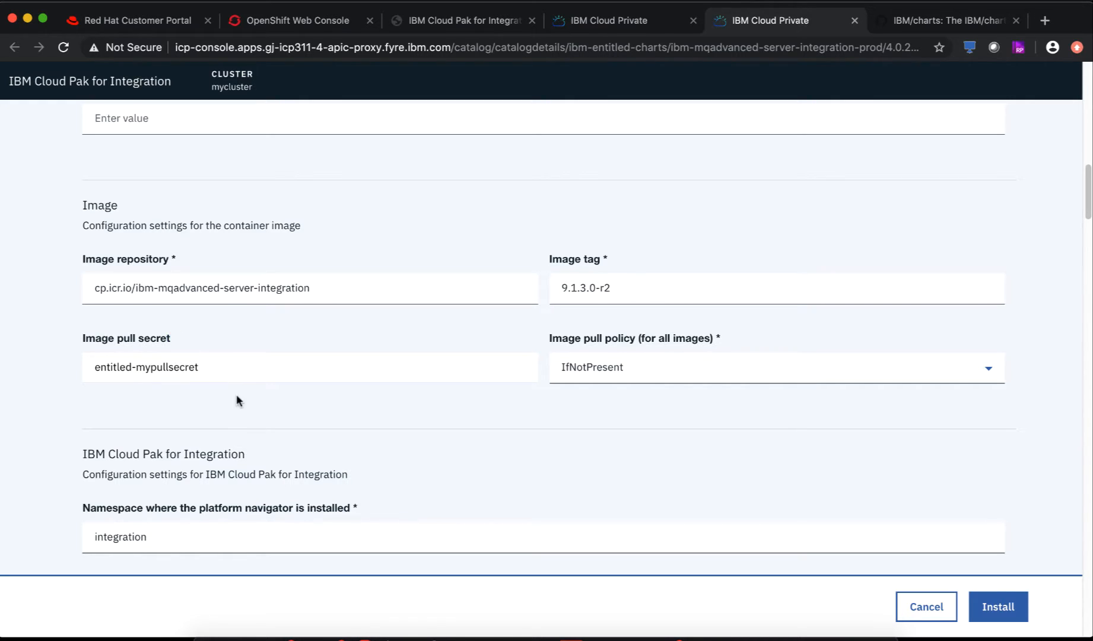
scroll(237, 394, "down", 3)
scroll(237, 395, "down", 3)
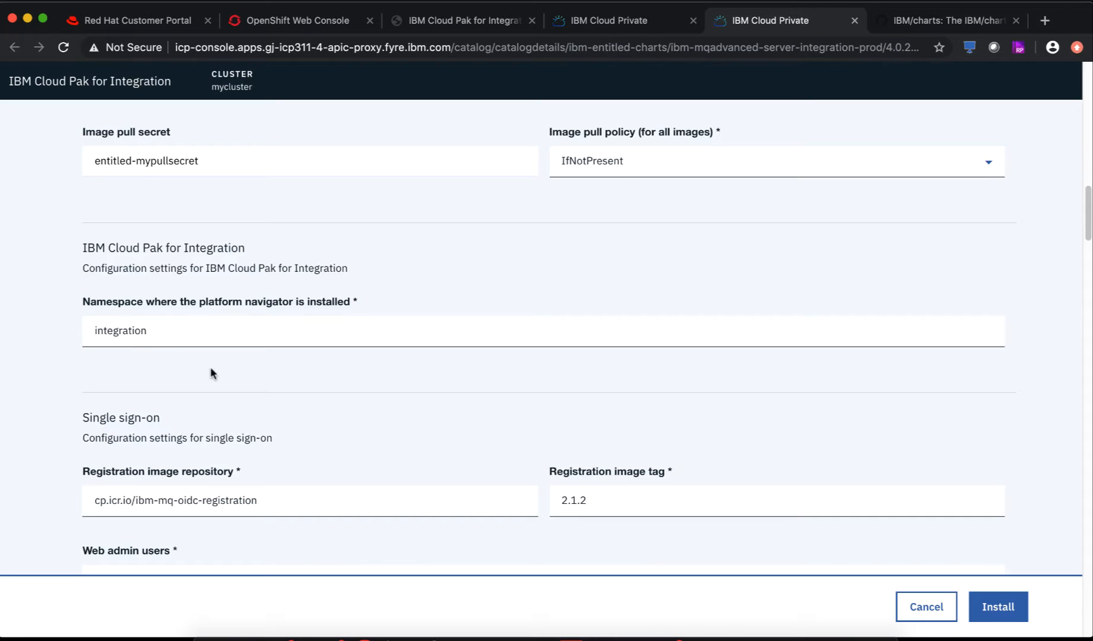
scroll(210, 366, "down", 4)
scroll(199, 344, "down", 2)
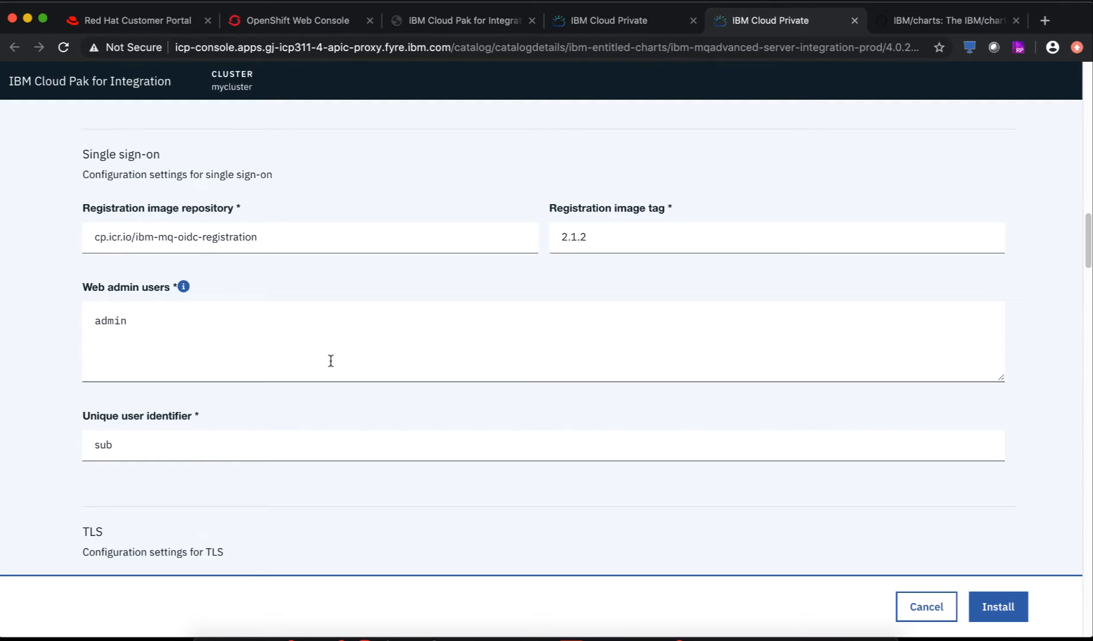
scroll(331, 361, "down", 5)
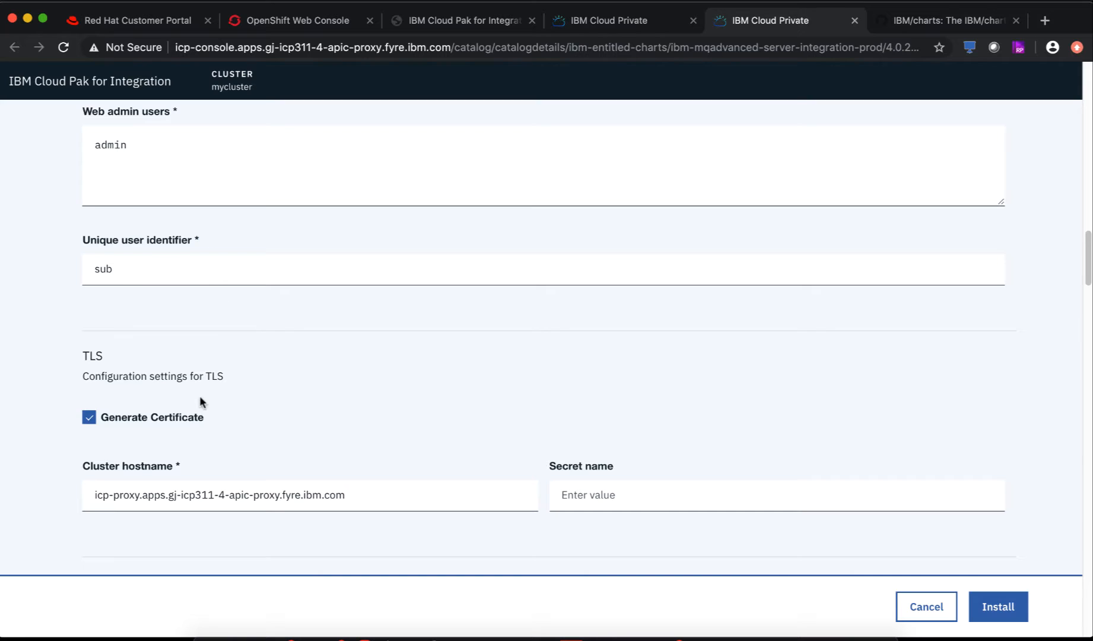
scroll(199, 395, "down", 2)
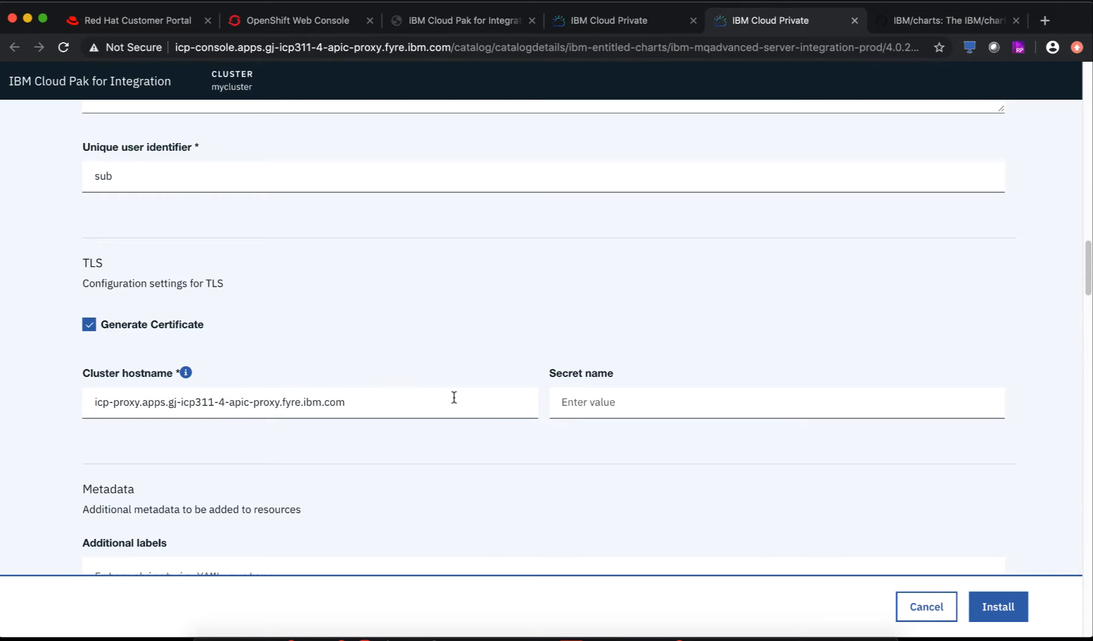
- List kube-system routes with oc get route -n kube-system and highlight the icp-proxy host line
key("super+Tab")
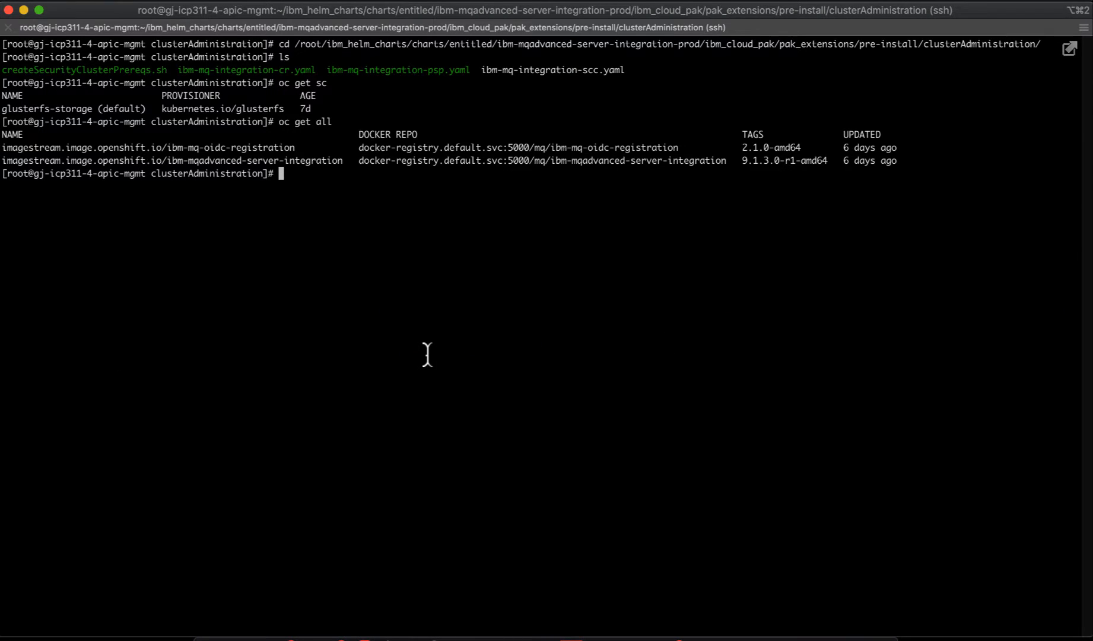
type("oc get route -n kube-s")
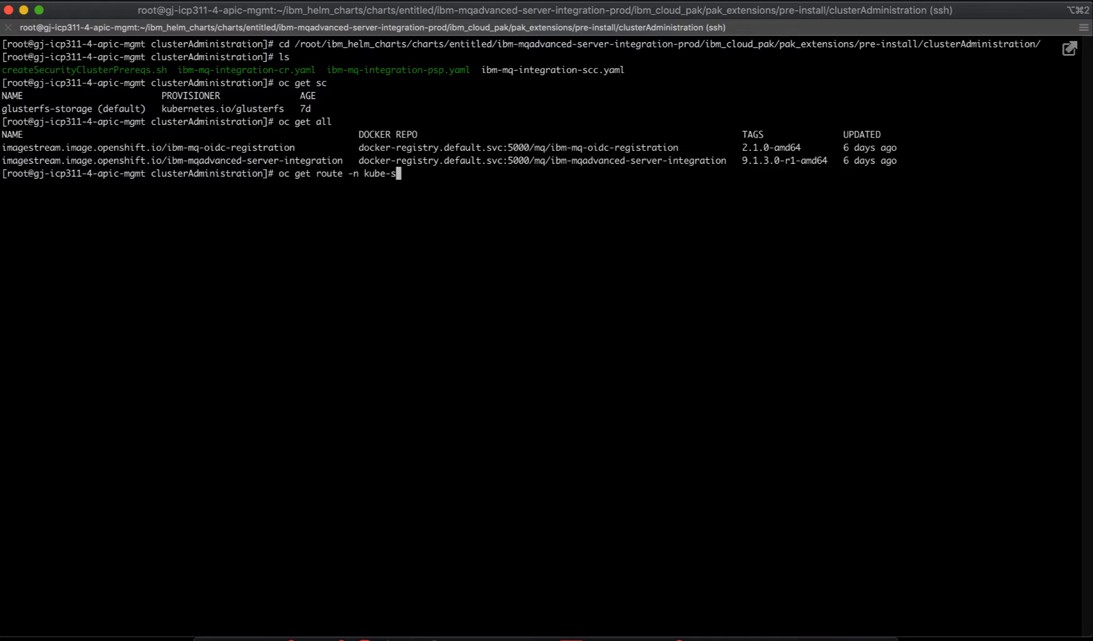
type("ystem")
key("Return")
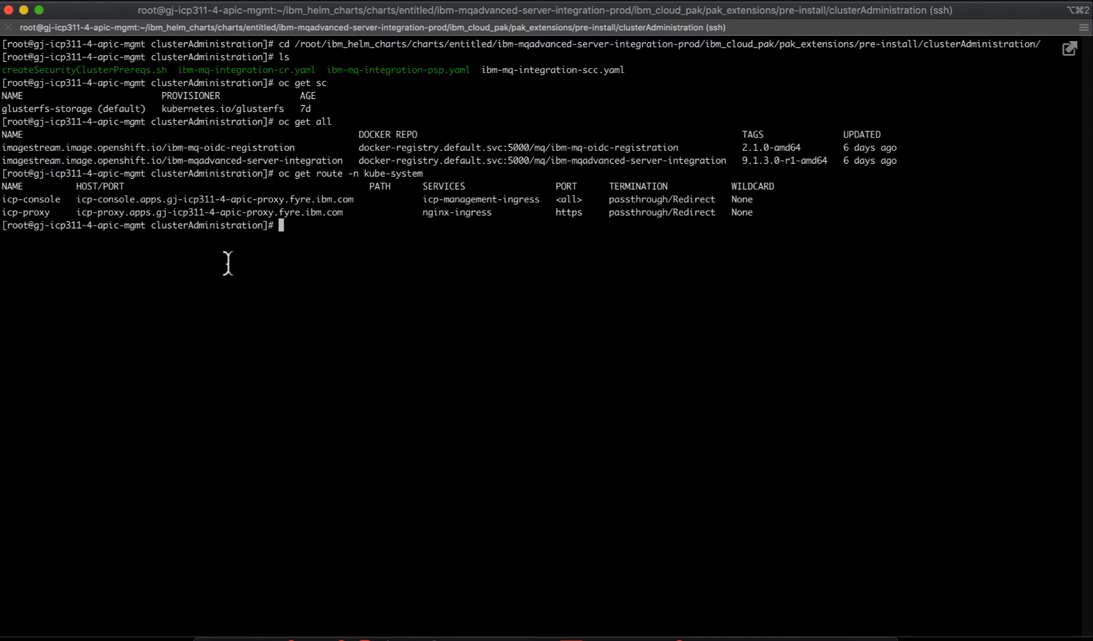
triple_click(24, 212)
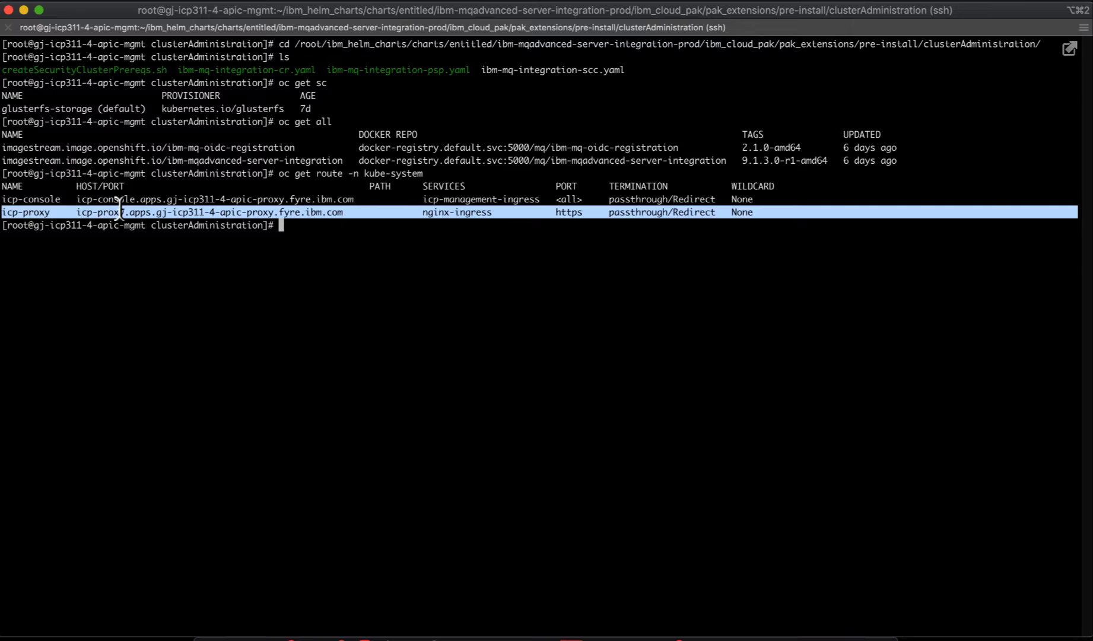
left_click(116, 220)
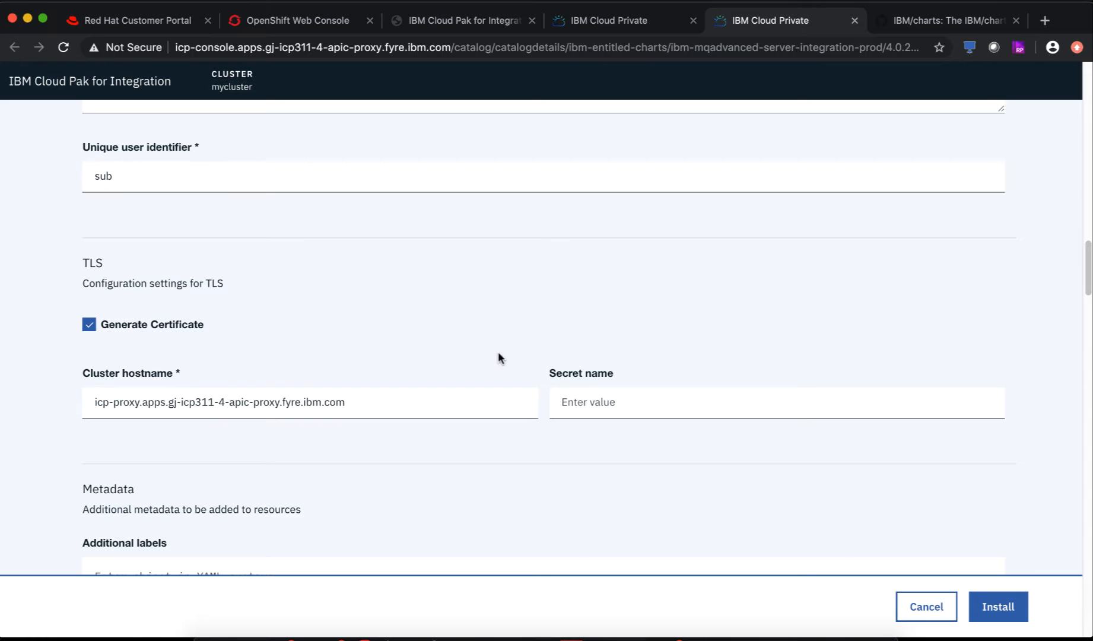
- Scroll to the Data PVC settings and confirm the glusterfs-storage class name in the terminal
scroll(436, 430, "down", 3)
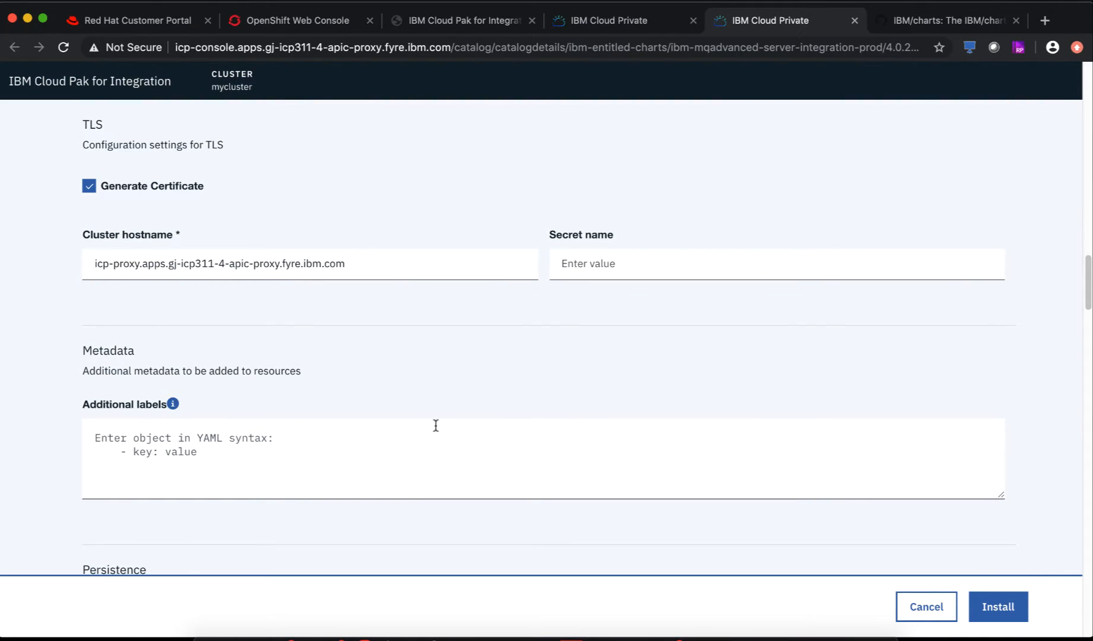
scroll(436, 426, "down", 7)
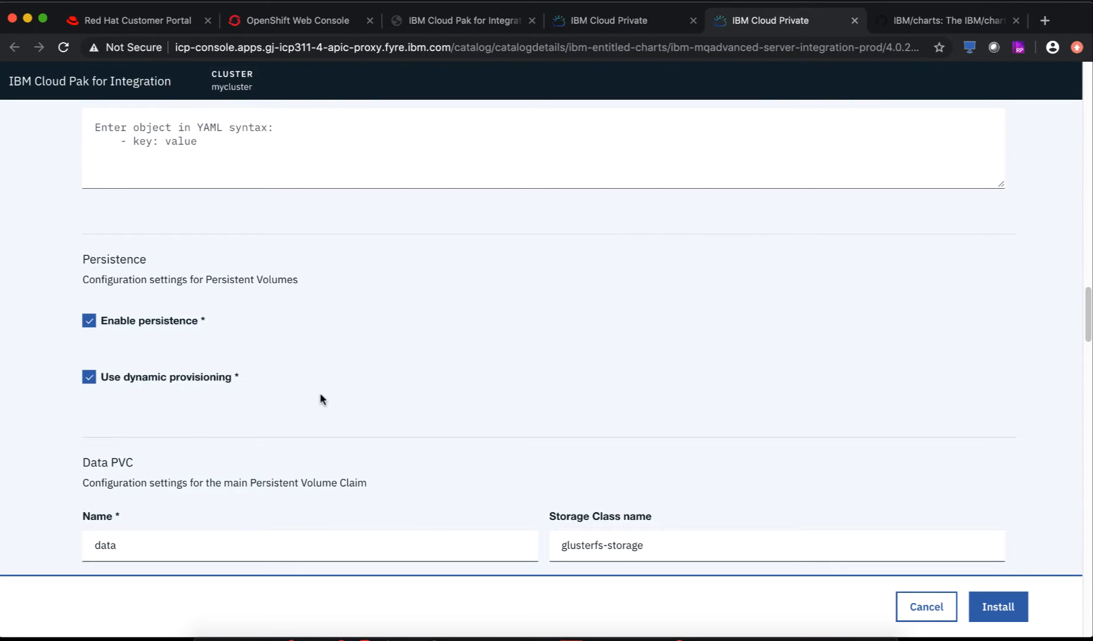
scroll(500, 408, "down", 2)
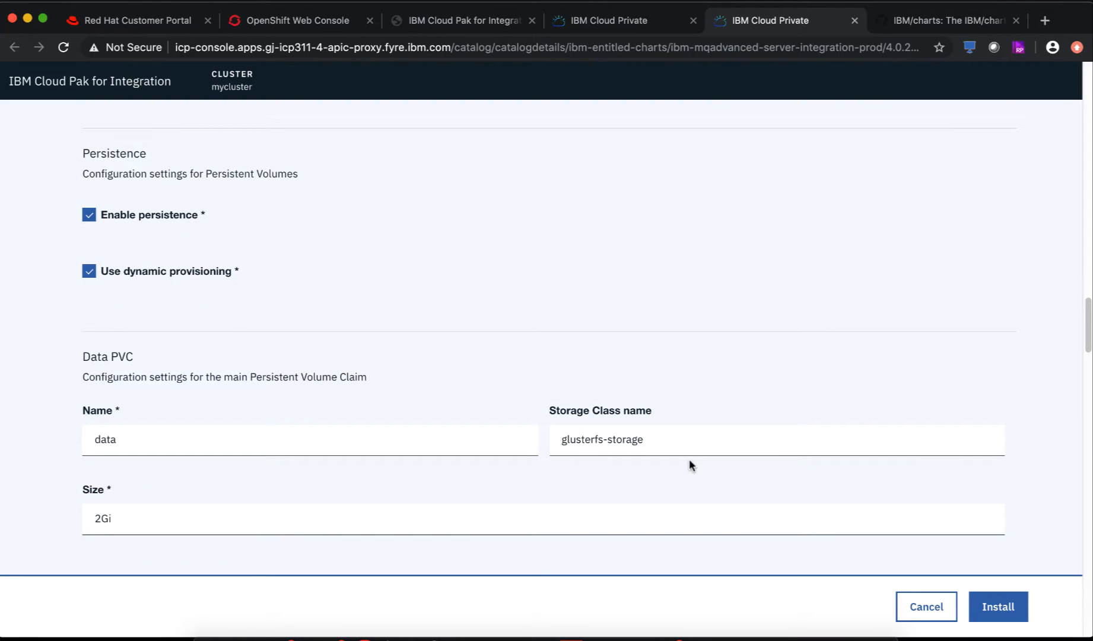
scroll(688, 463, "down", 2)
key("super+Tab")
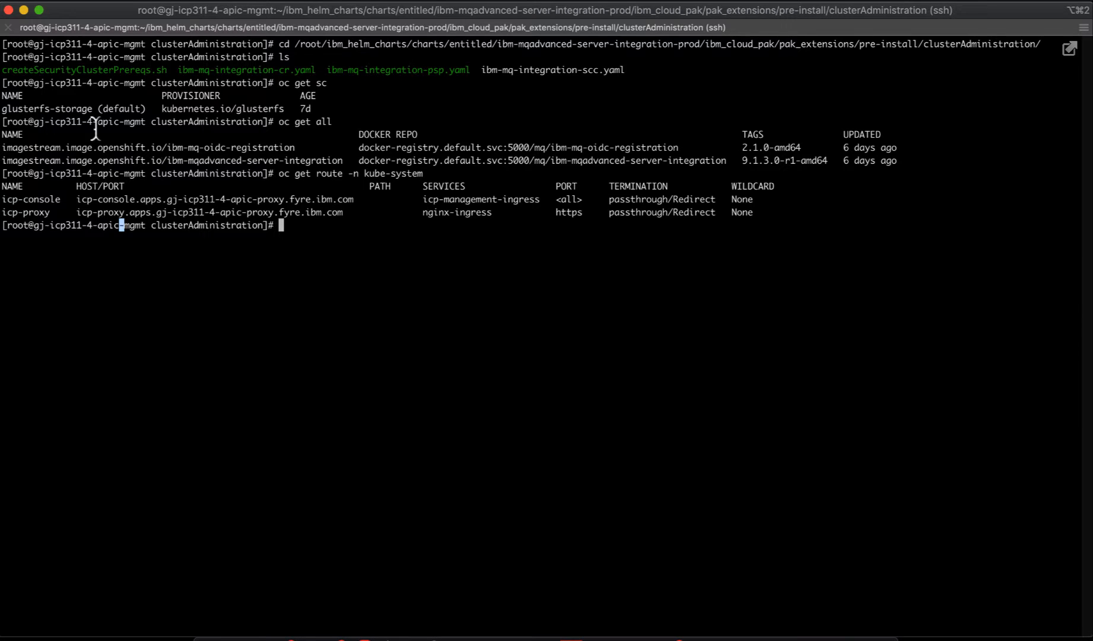
double_click(37, 107)
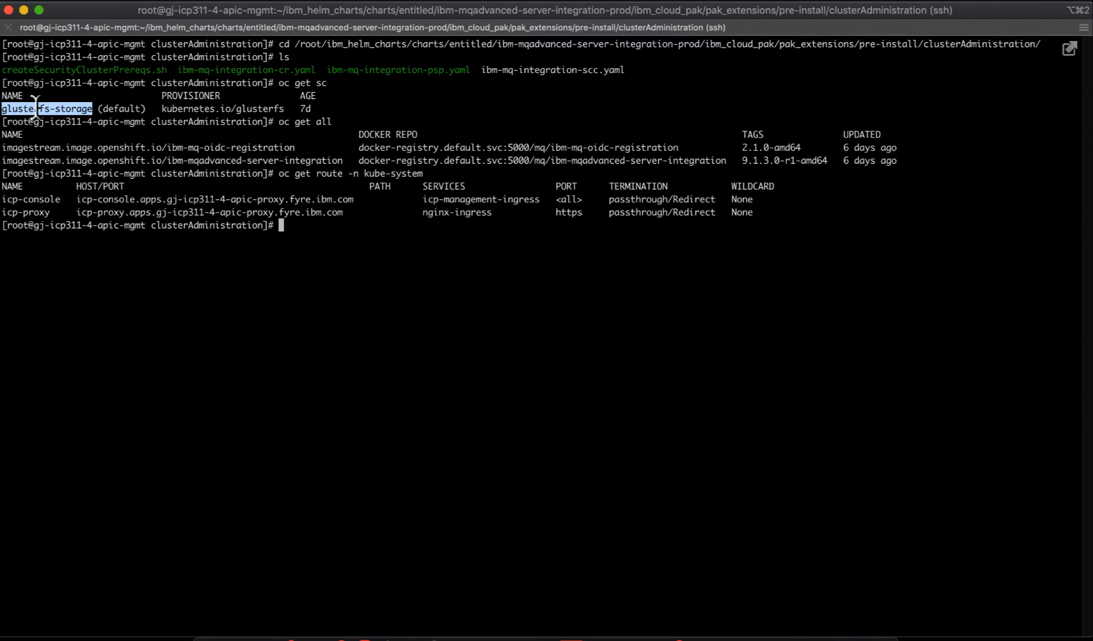
key("super+Tab")
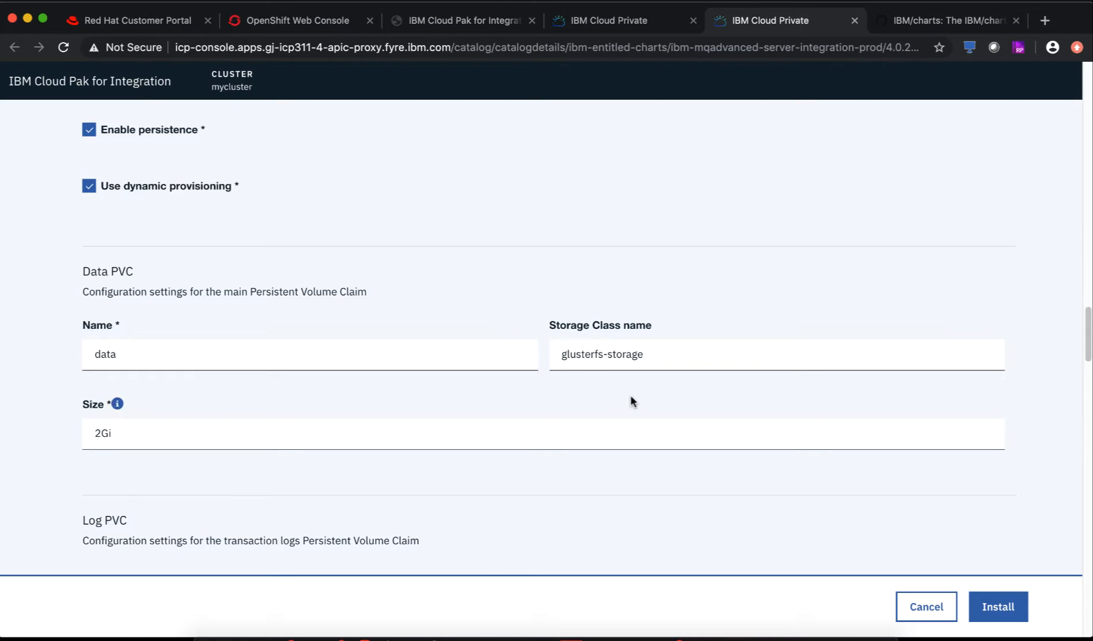
- Review the remaining form settings: multi-instance queue manager, metrics and probe settings
scroll(706, 389, "down", 5)
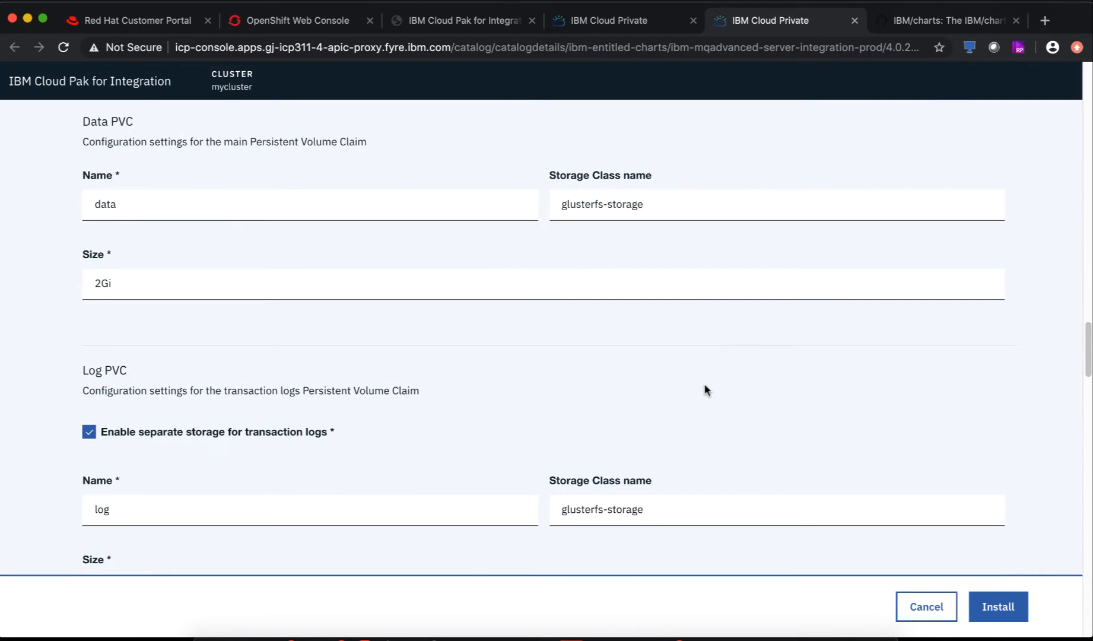
scroll(639, 380, "up", 3)
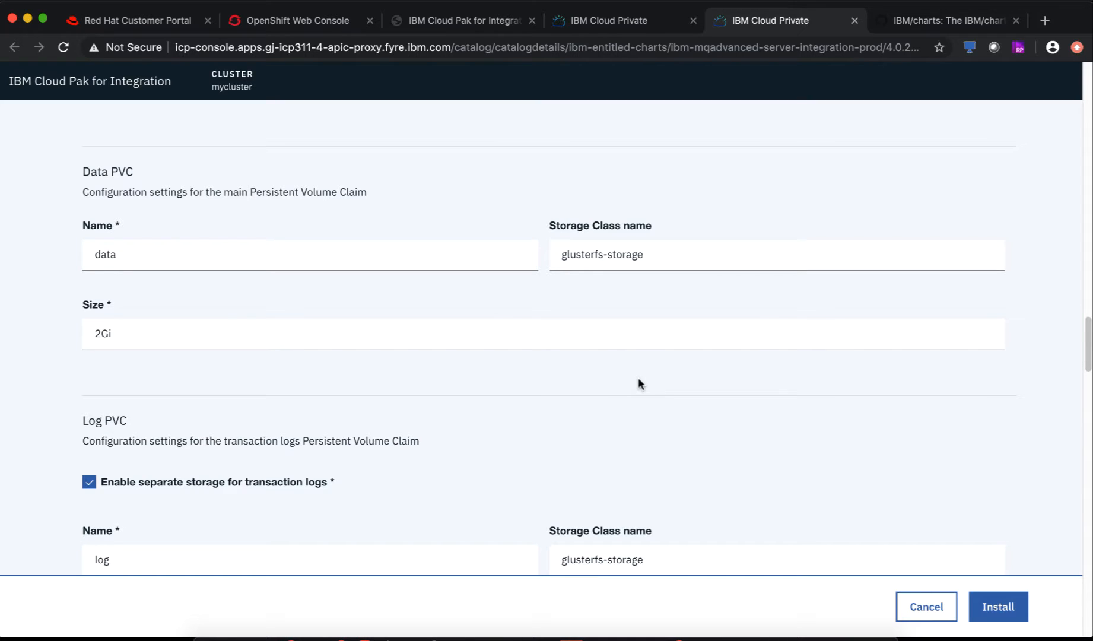
scroll(639, 383, "down", 5)
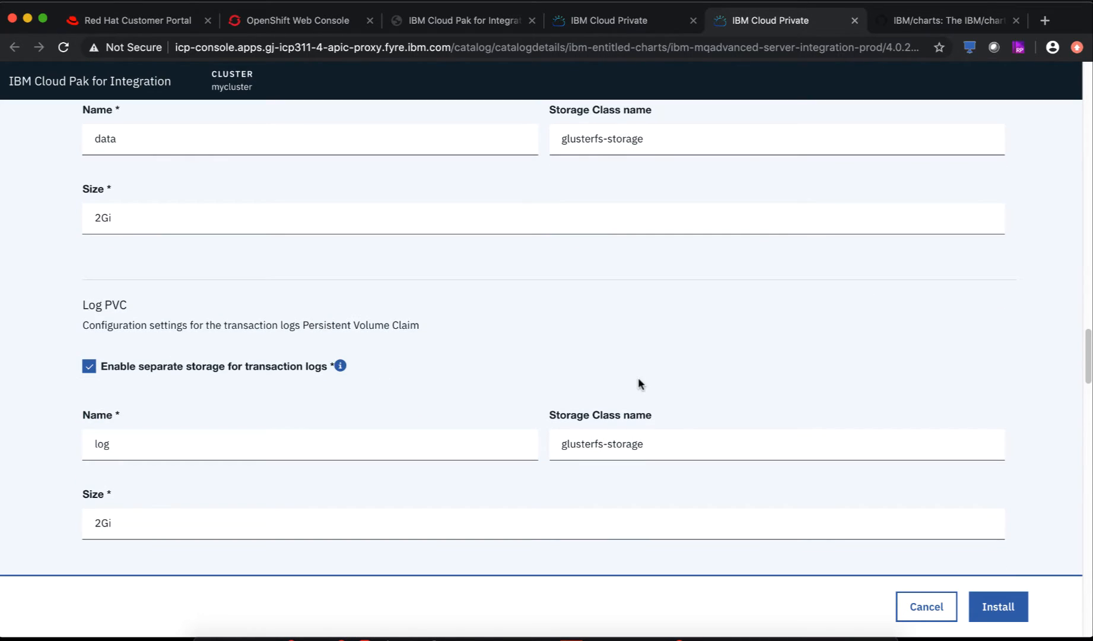
scroll(639, 383, "down", 3)
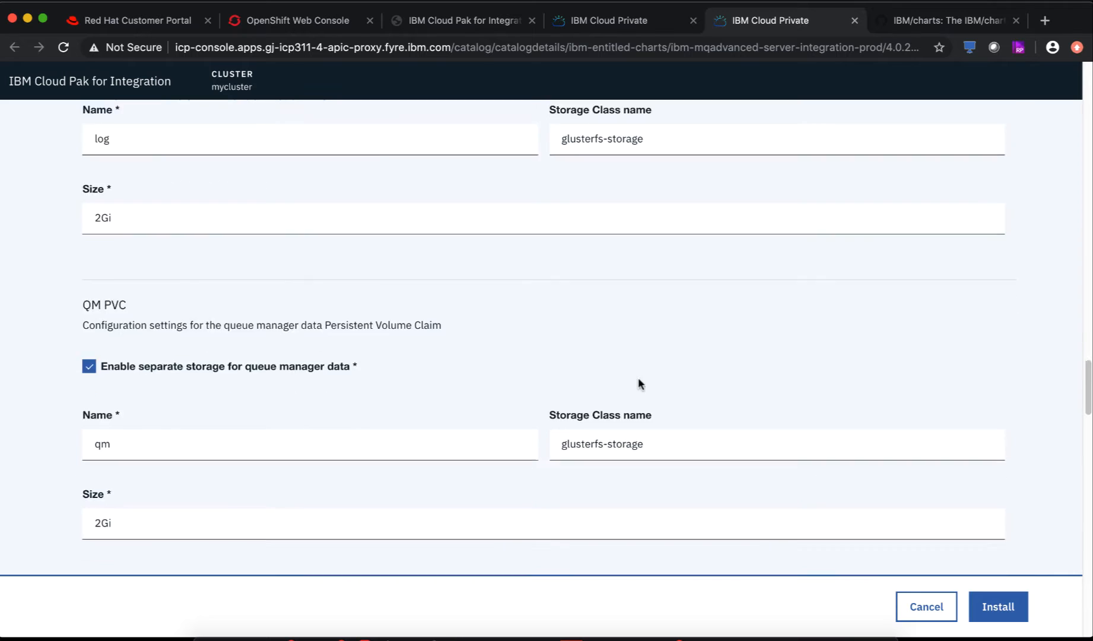
scroll(638, 380, "down", 2)
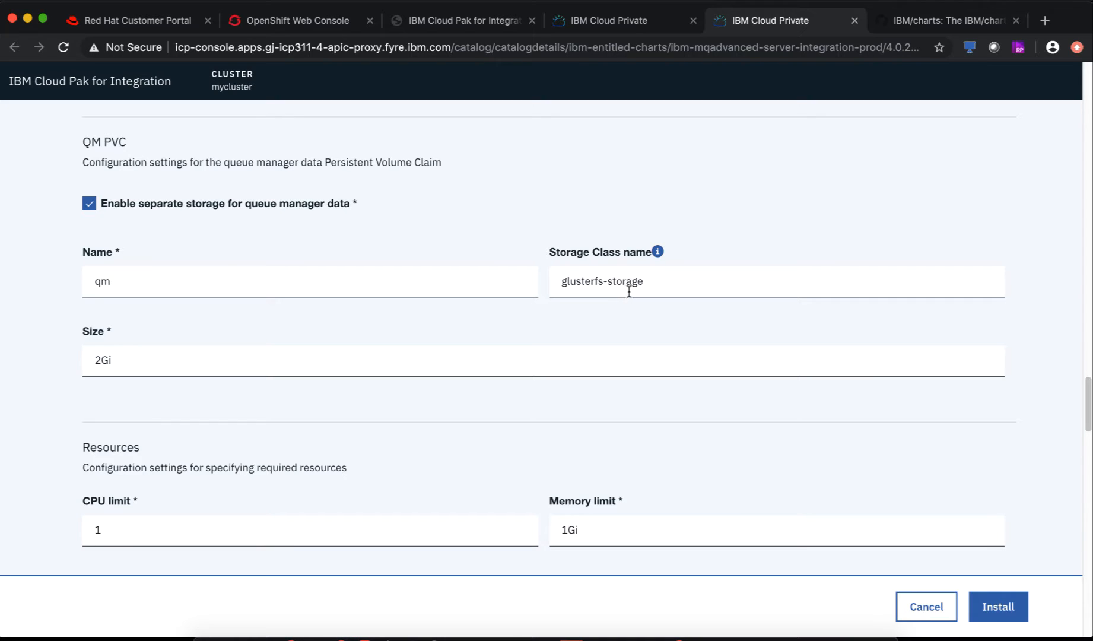
scroll(622, 406, "down", 2)
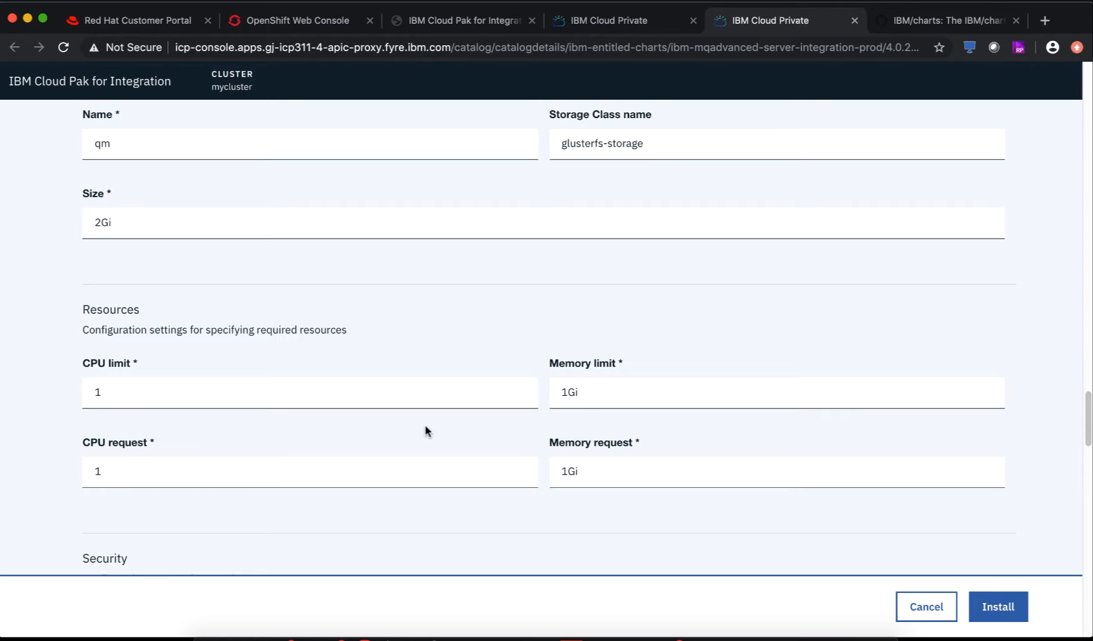
scroll(425, 428, "down", 5)
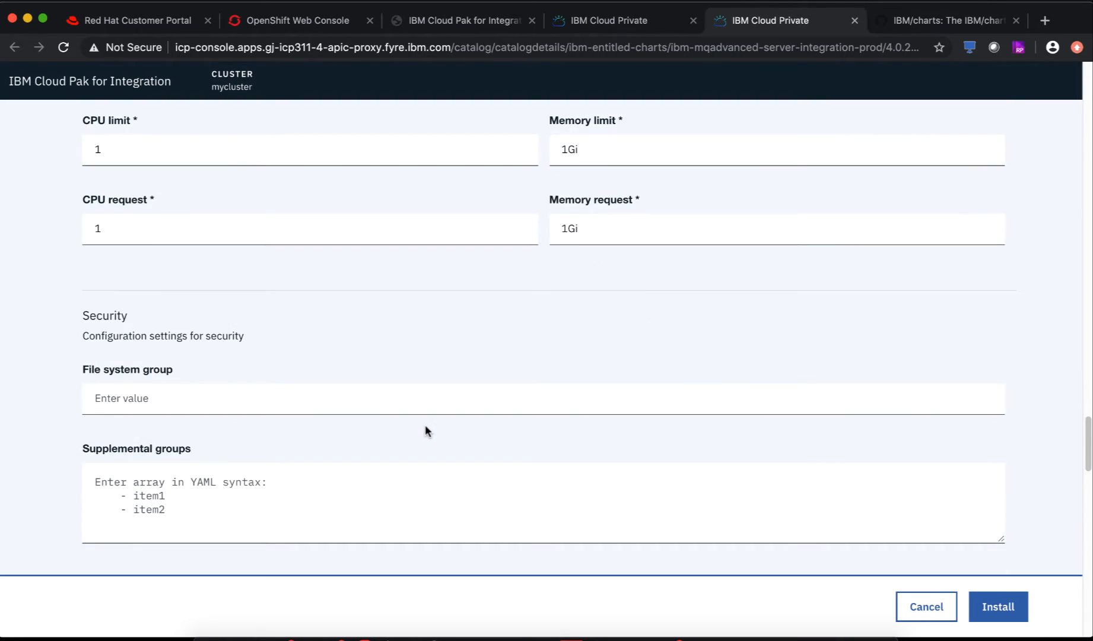
scroll(426, 427, "down", 5)
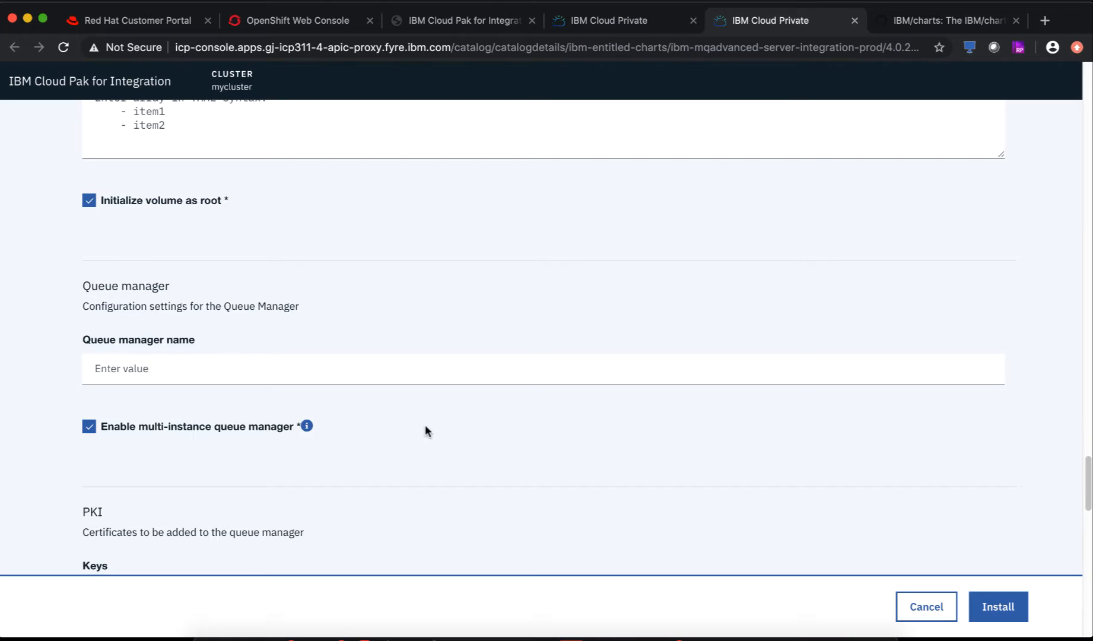
mouse_move(197, 236)
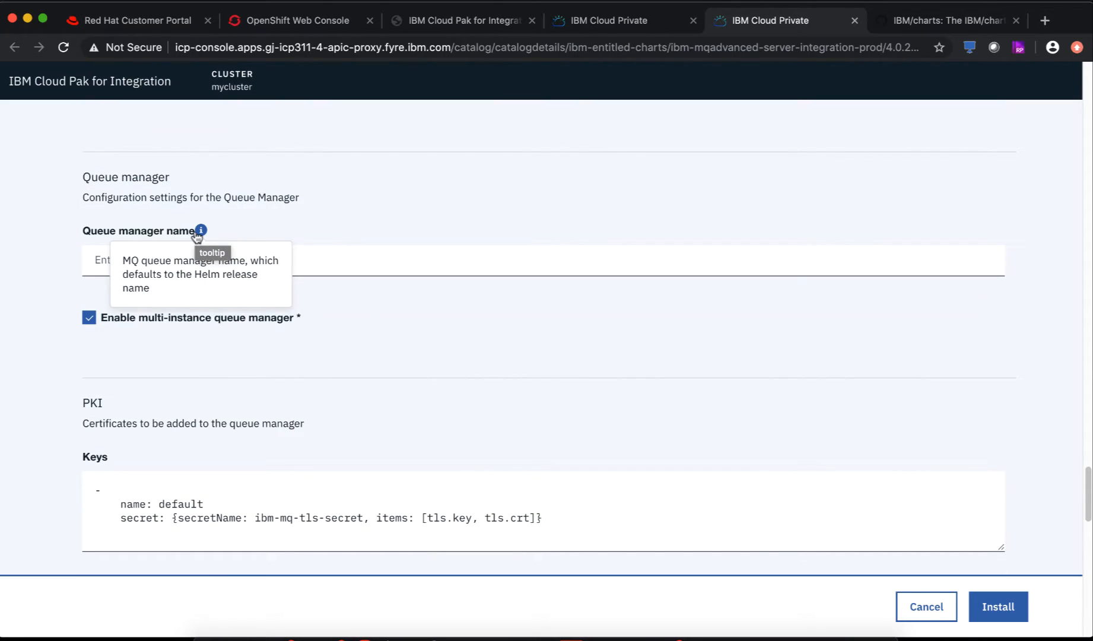
scroll(348, 202, "up", 10)
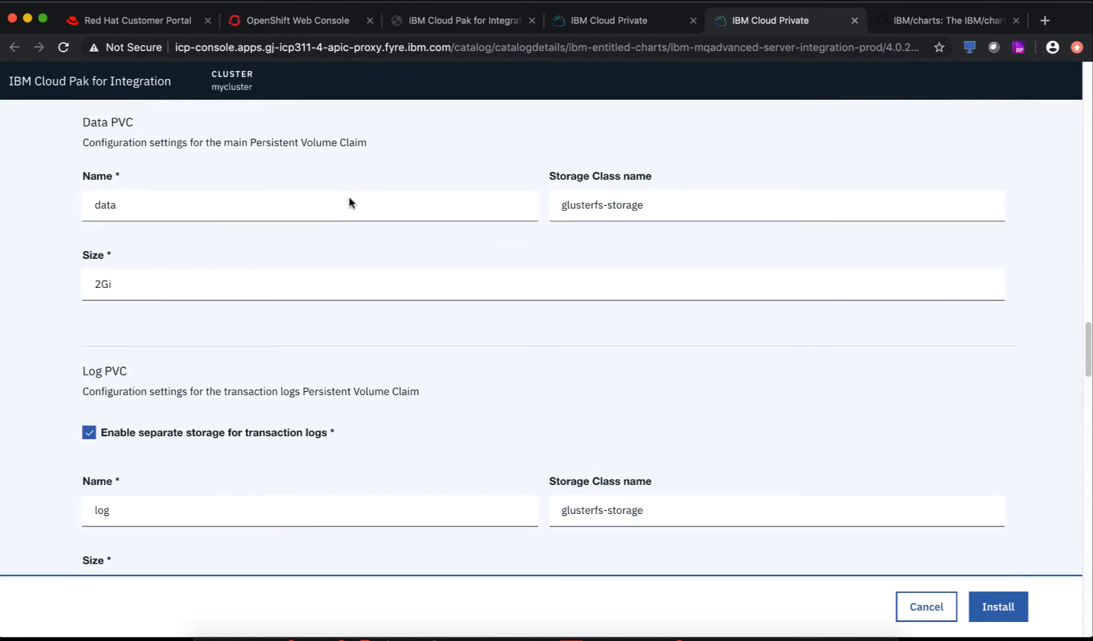
scroll(349, 202, "up", 8)
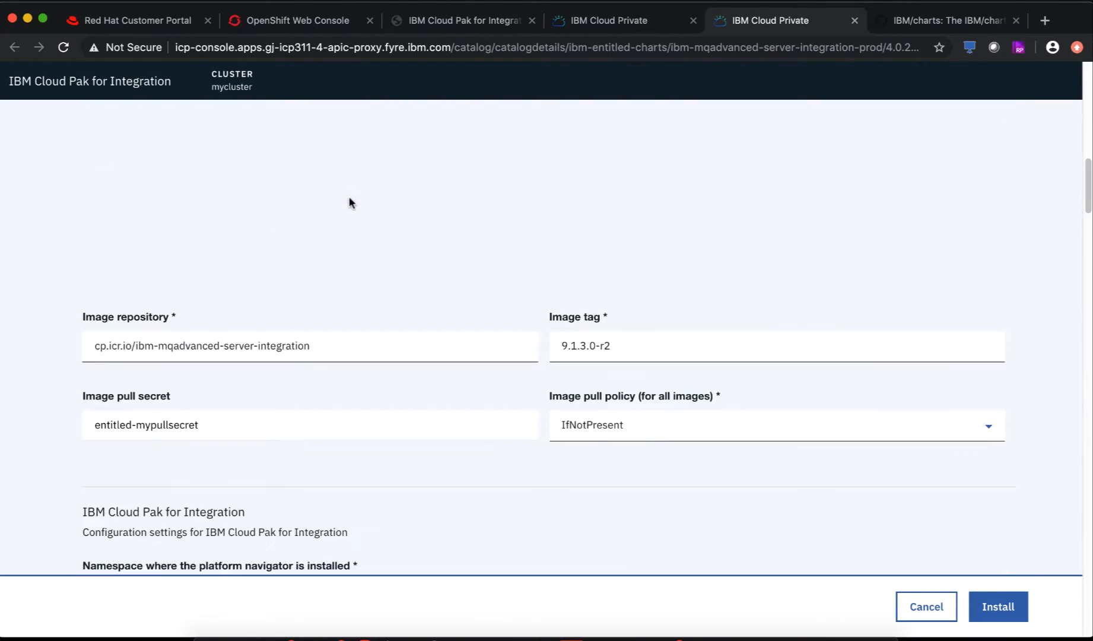
scroll(349, 203, "up", 5)
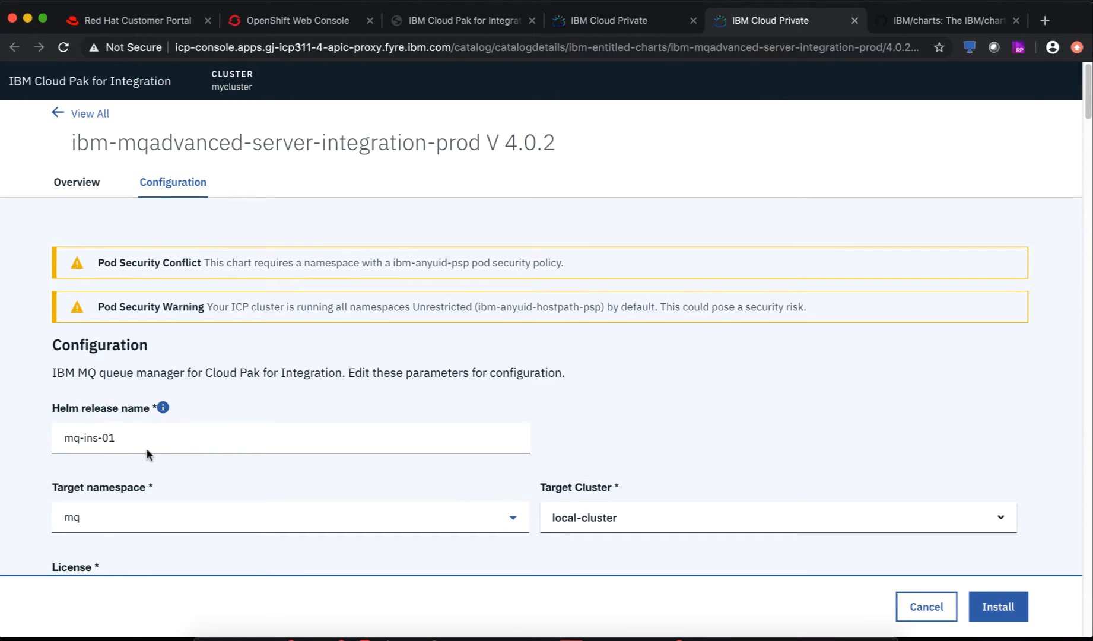
scroll(183, 482, "down", 20)
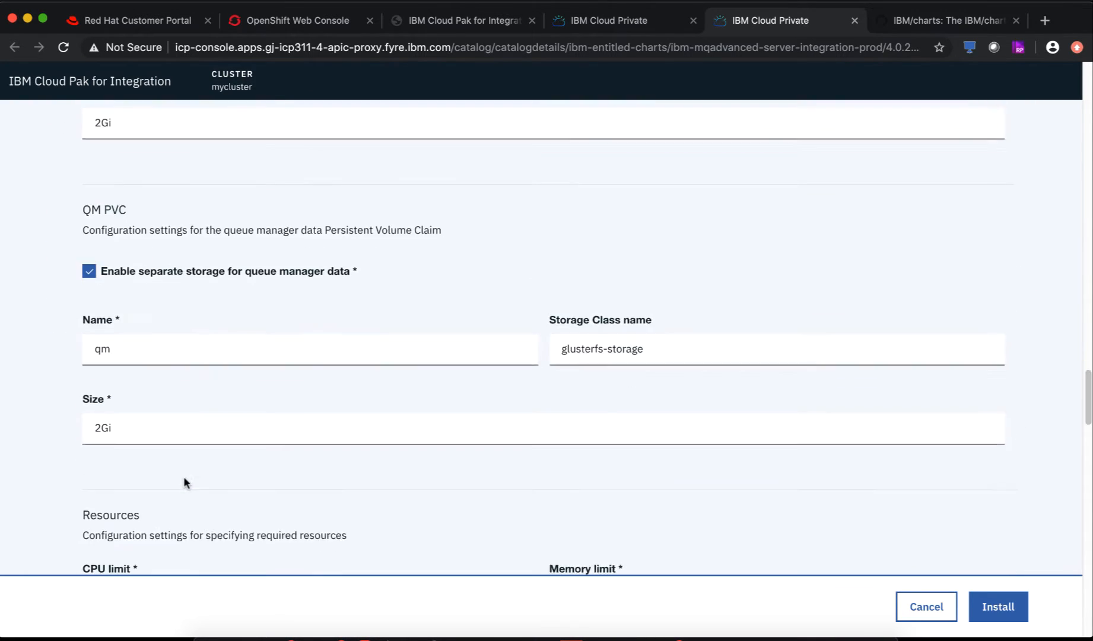
scroll(183, 477, "down", 12)
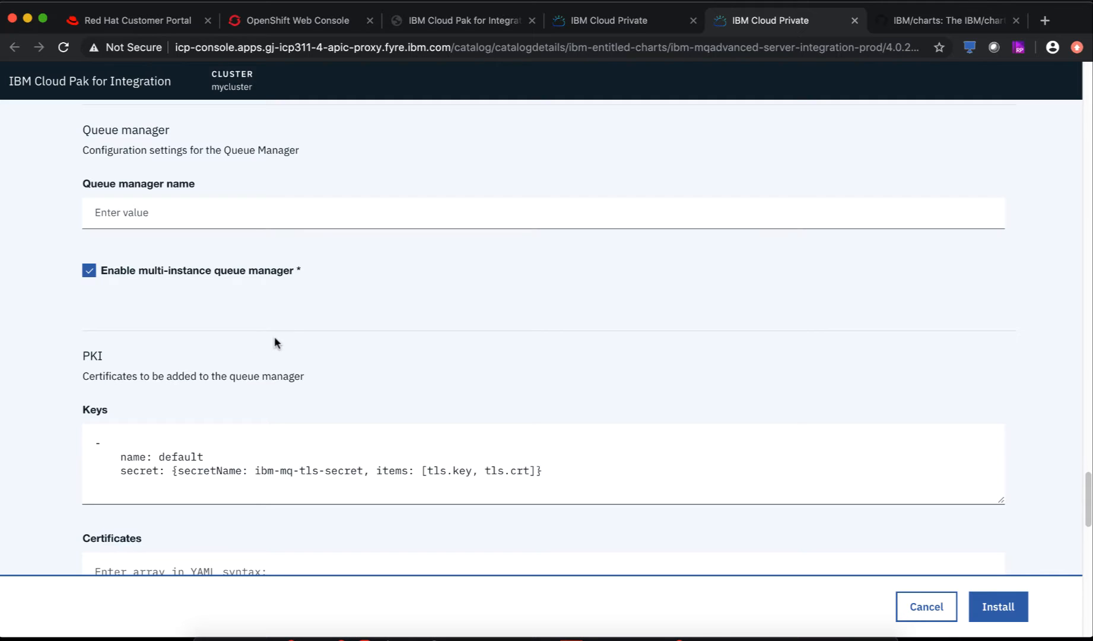
scroll(275, 338, "down", 10)
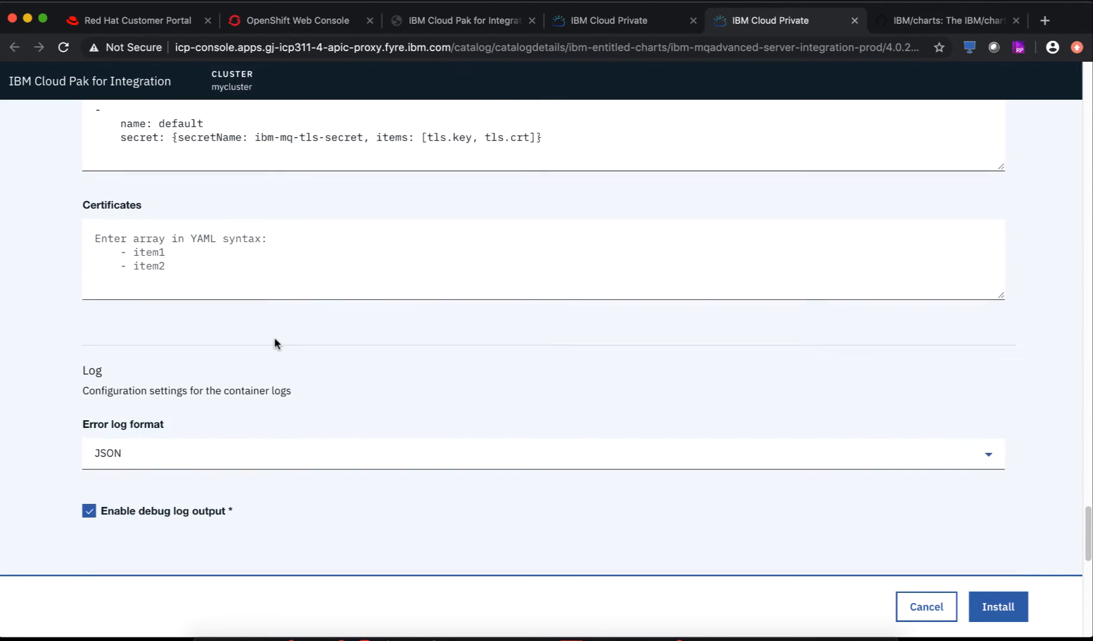
scroll(274, 343, "down", 15)
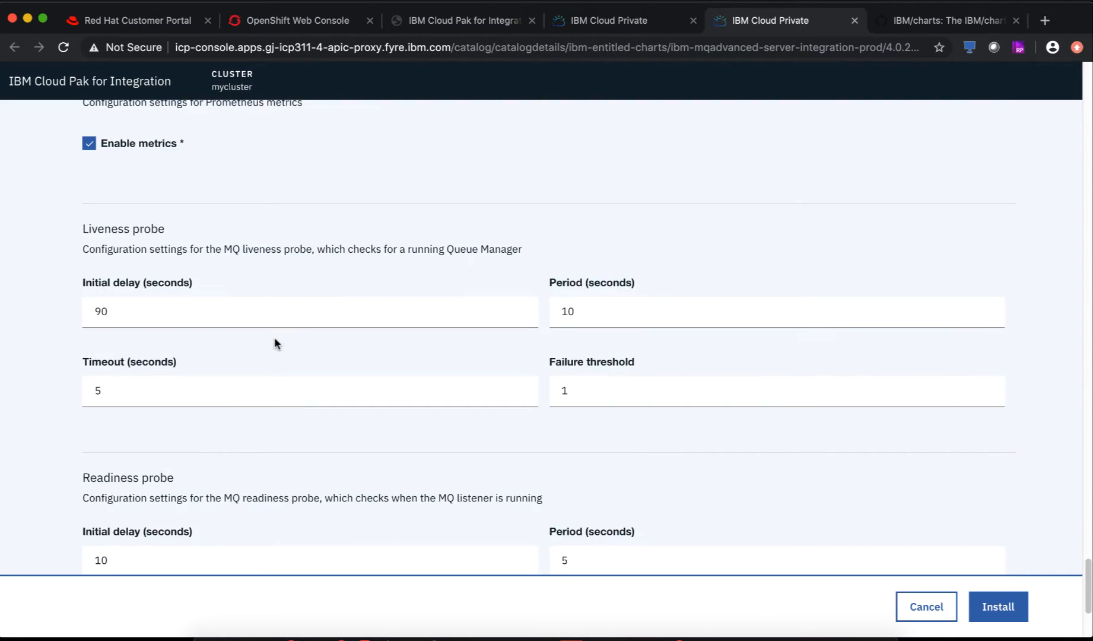
scroll(274, 343, "down", 5)
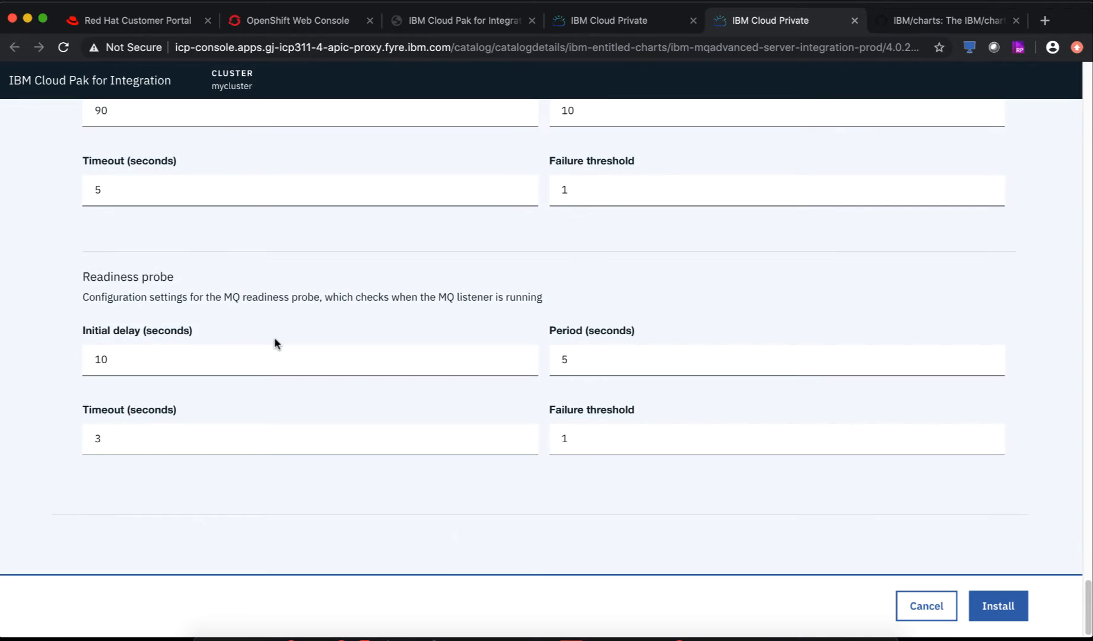
- Submit the mq-ins-01 chart install and close the 'Installation started' confirmation
left_click(1000, 611)
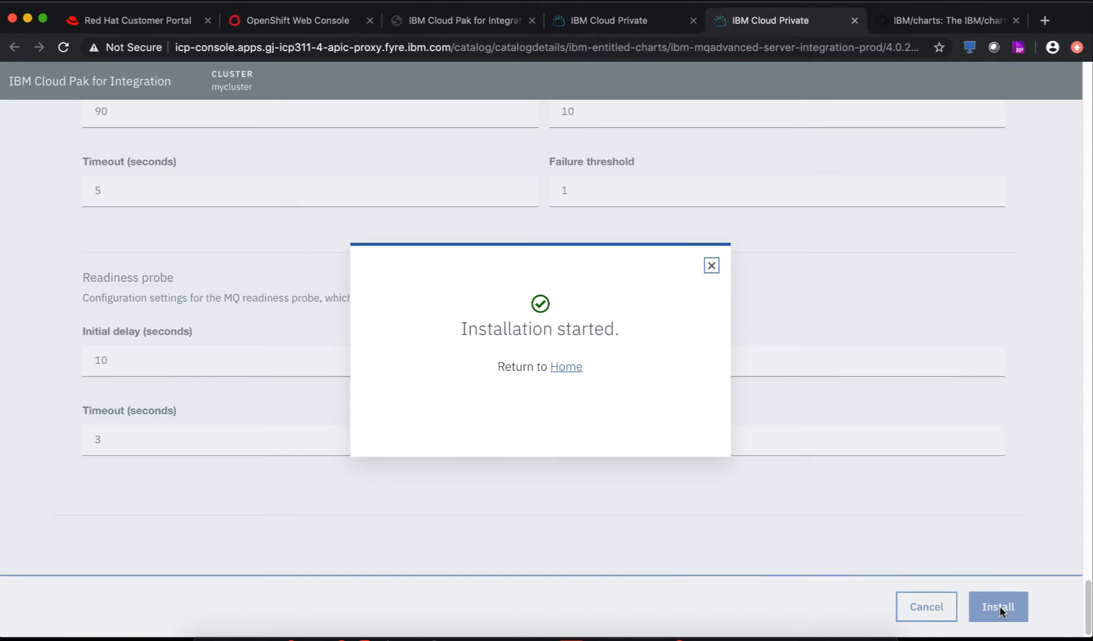
left_click(711, 267)
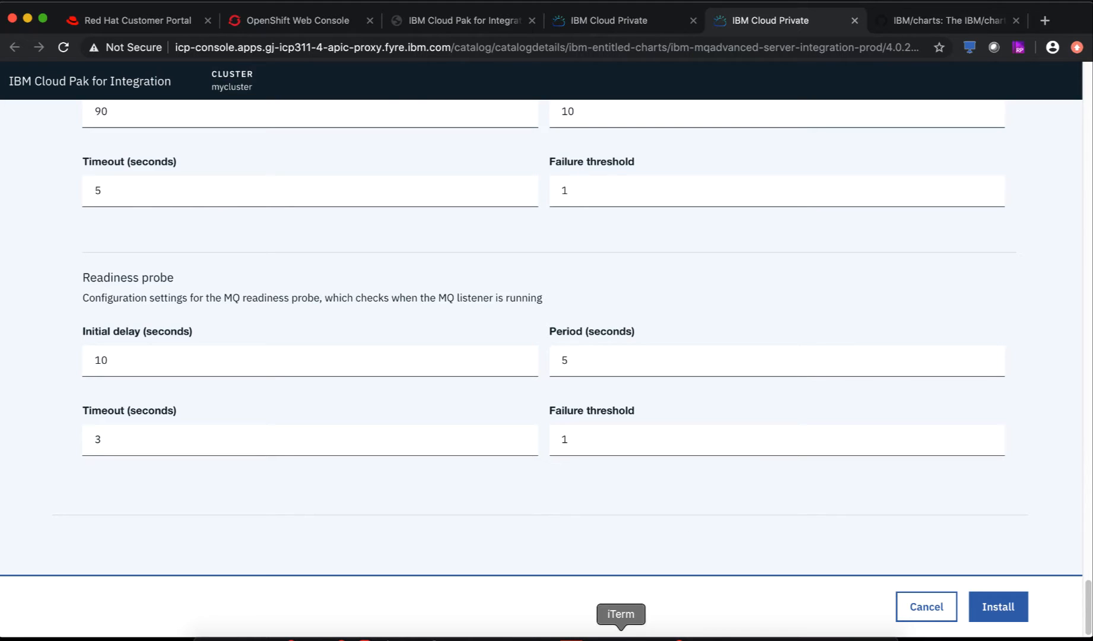
- Back in iTerm, list the project's pods with oc get pods
left_click(620, 636)
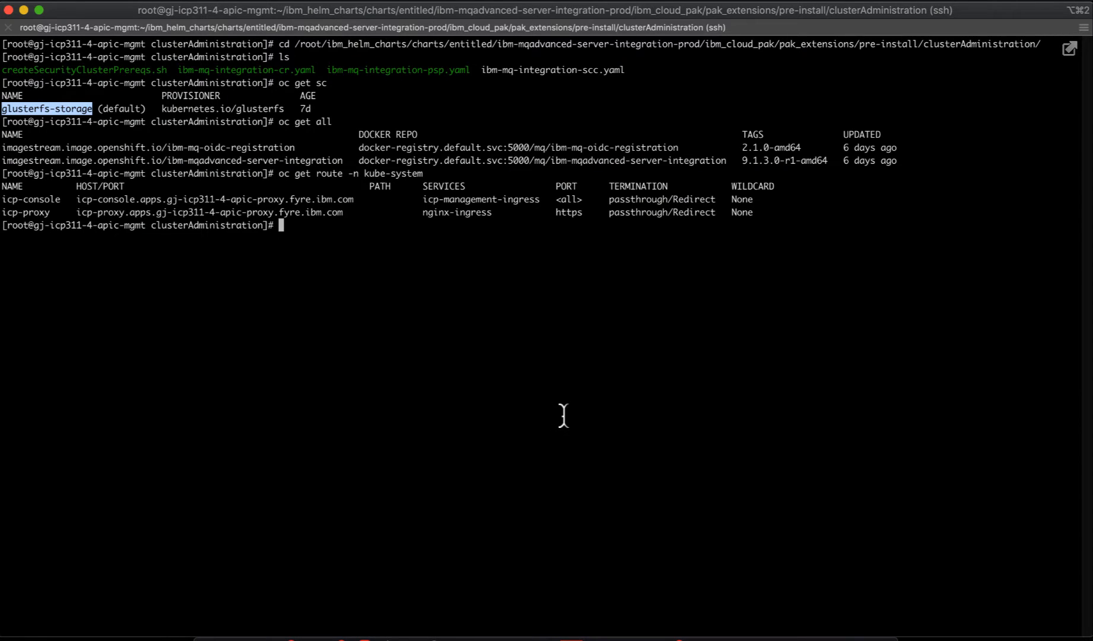
type("oc get ")
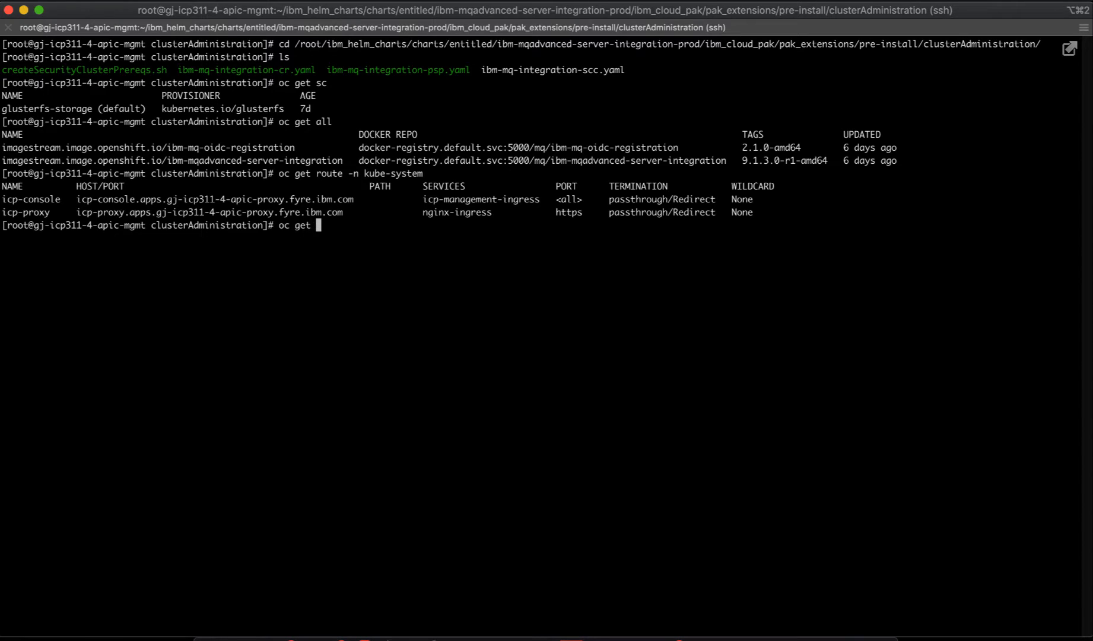
type("a")
key("BackSpace")
type("pods")
key("Return")
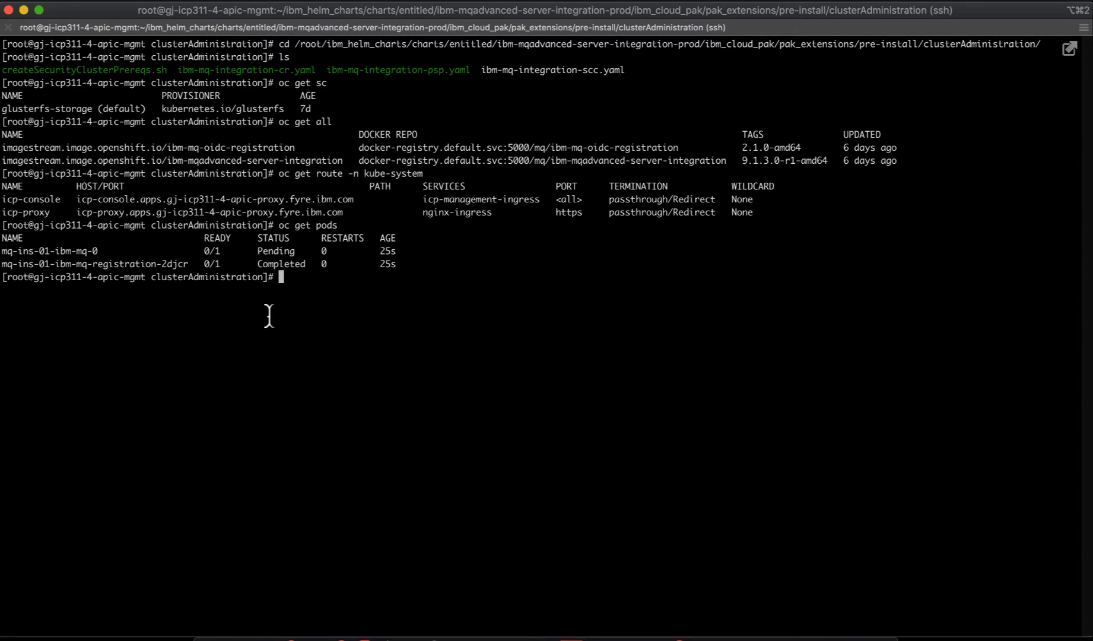
- List the three bound 2Gi glusterfs PVCs, then recheck pods to see mq-ins-01-ibm-mq-0 Running
type("oc get pvc")
key("Return")
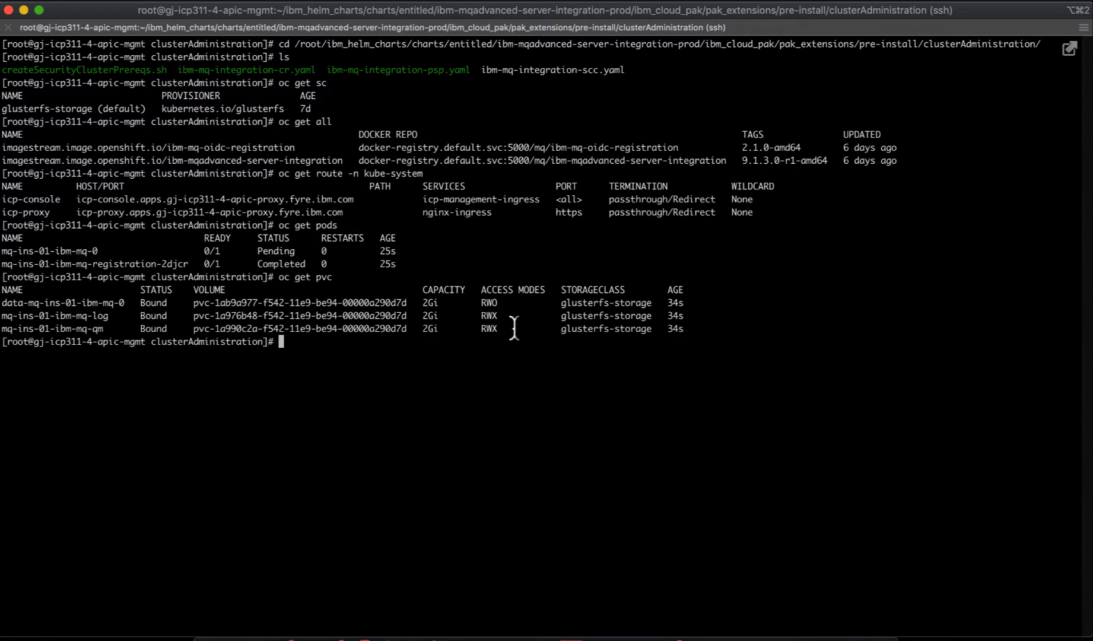
triple_click(578, 303)
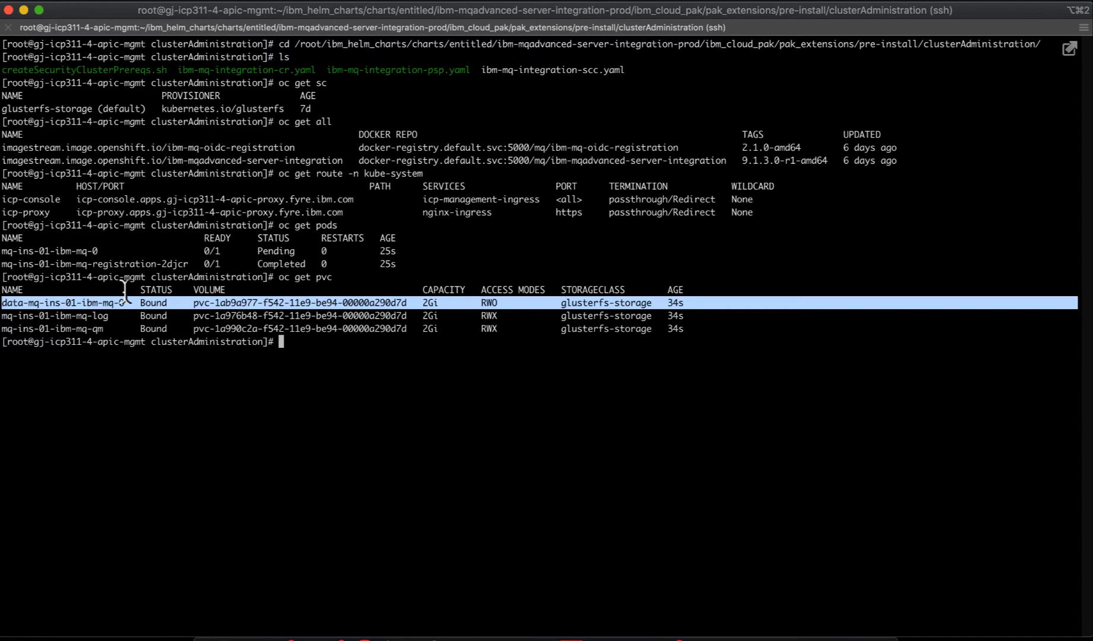
left_click(58, 319)
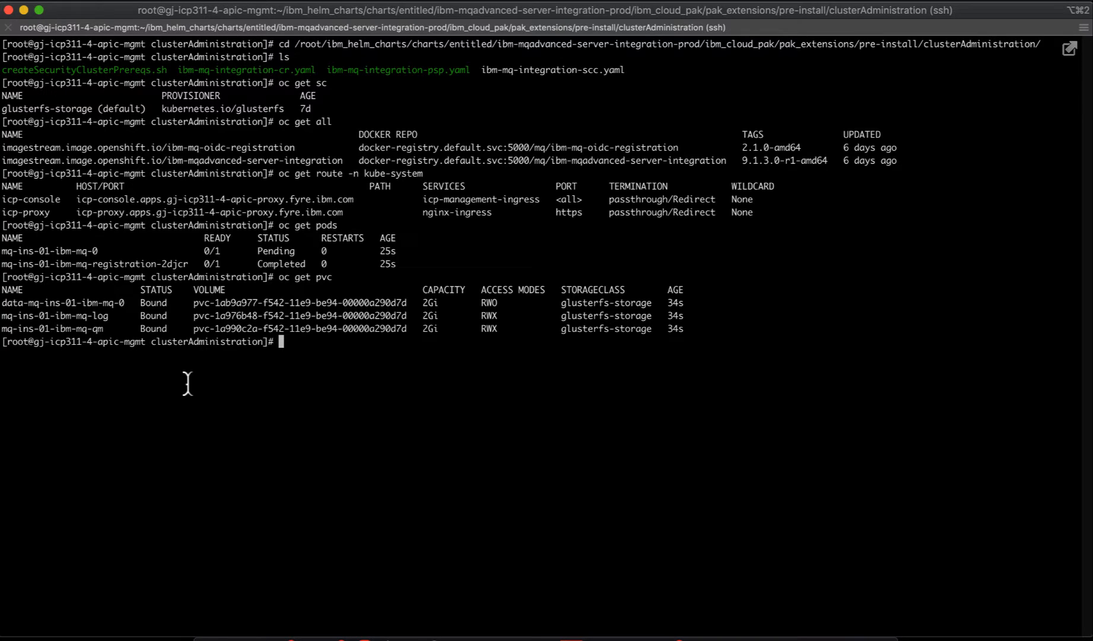
type("oc get pods")
key("Return")
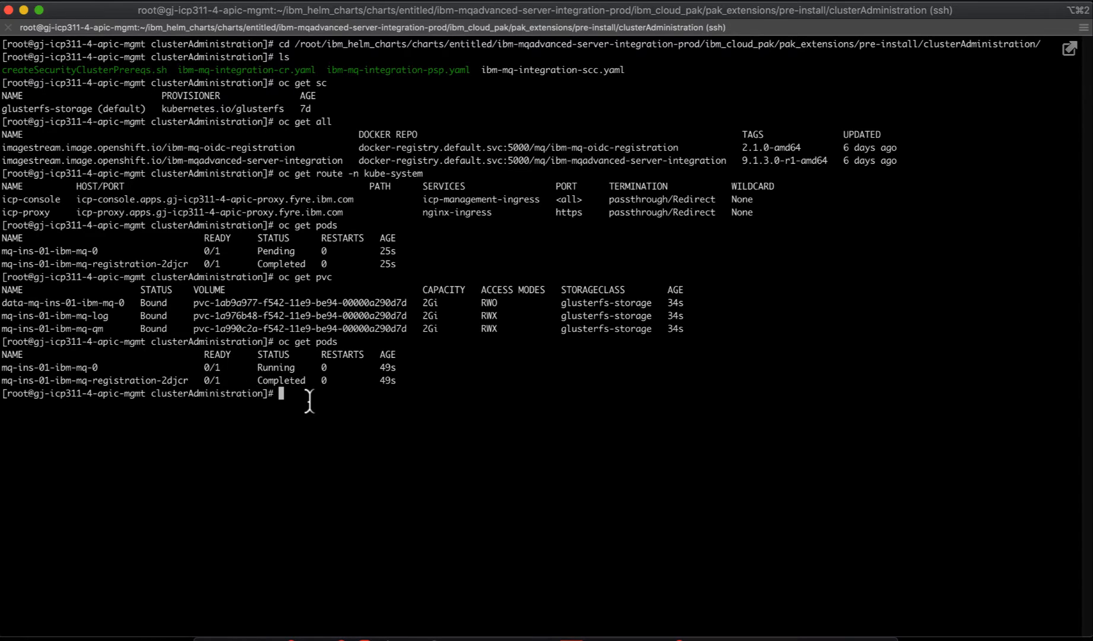
- Clear the screen and list pods twice, picking out mq-ins-01-ibm-mq-0
key("ctrl+l")
type("oc ")
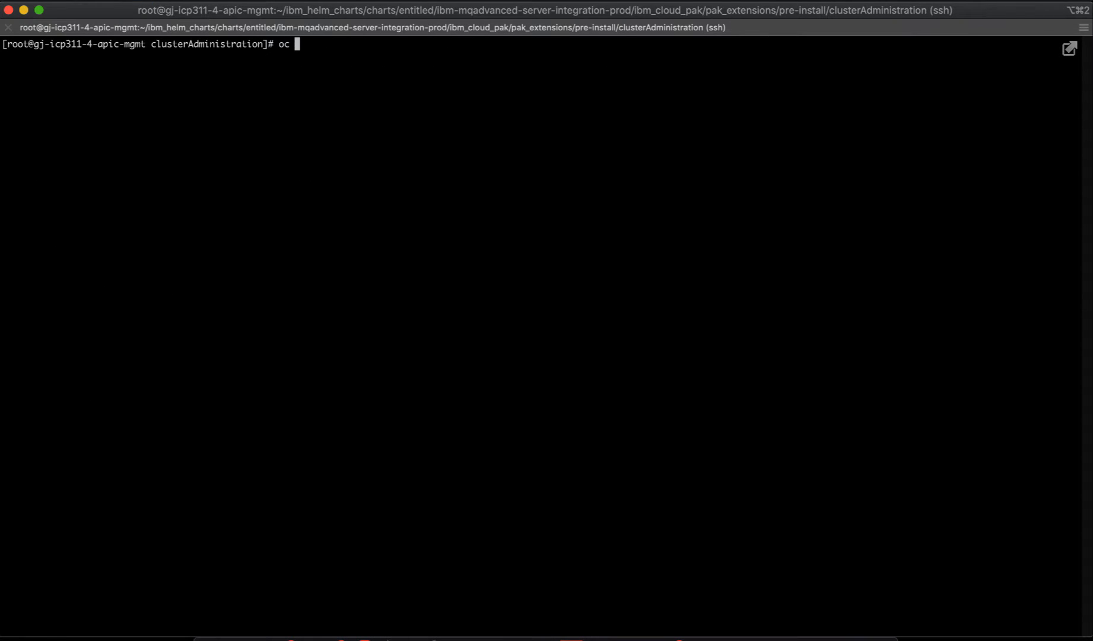
type("get pods")
key("Return")
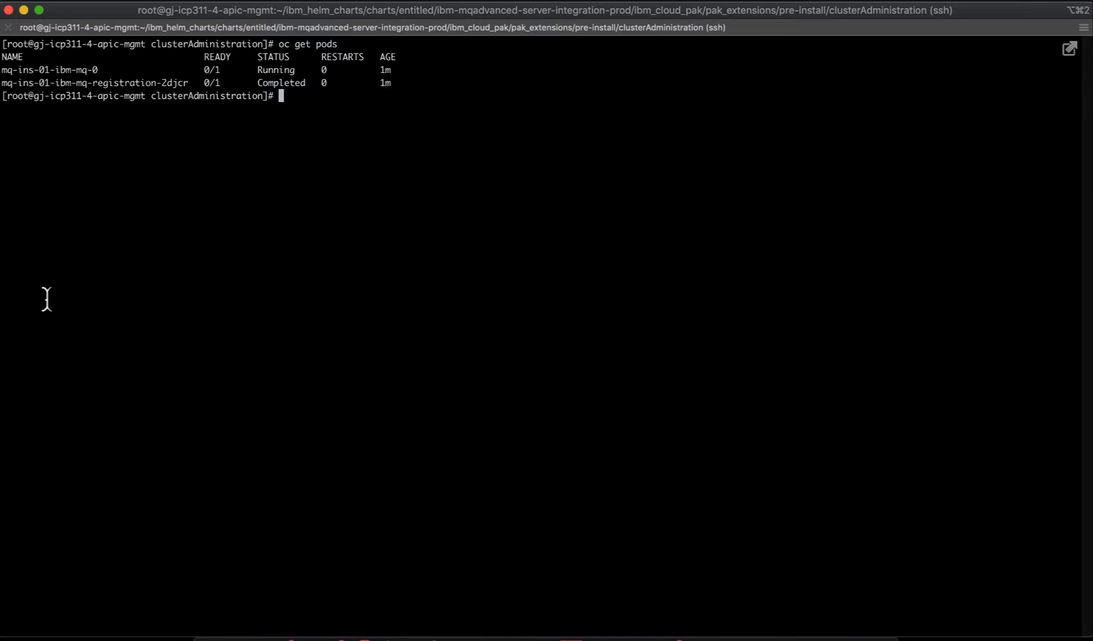
triple_click(30, 69)
double_click(31, 69)
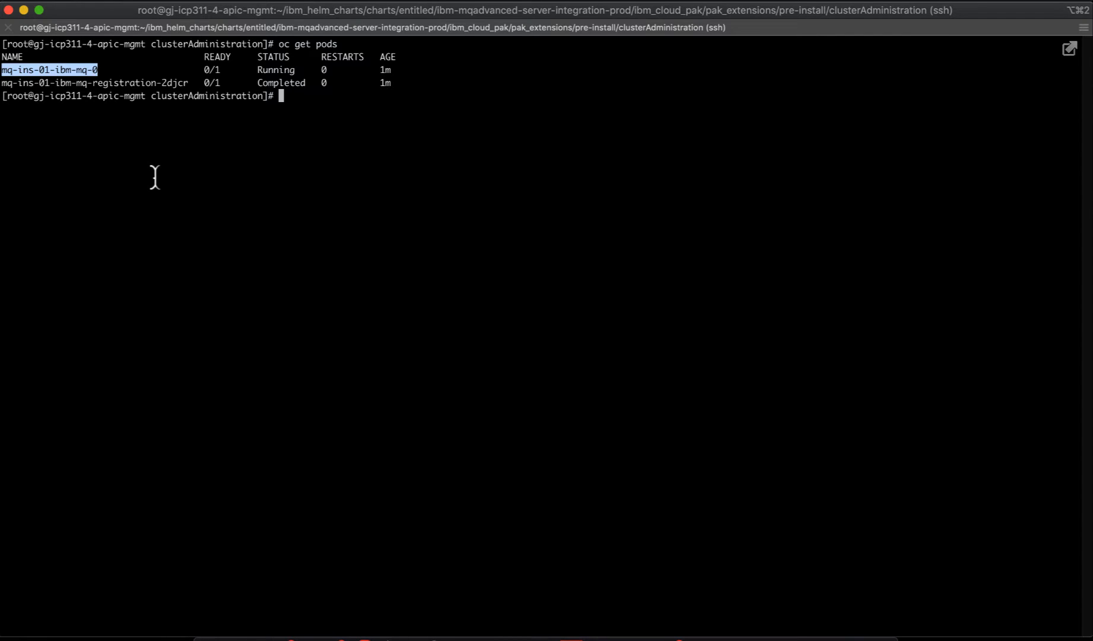
type("oc get pods")
key("Return")
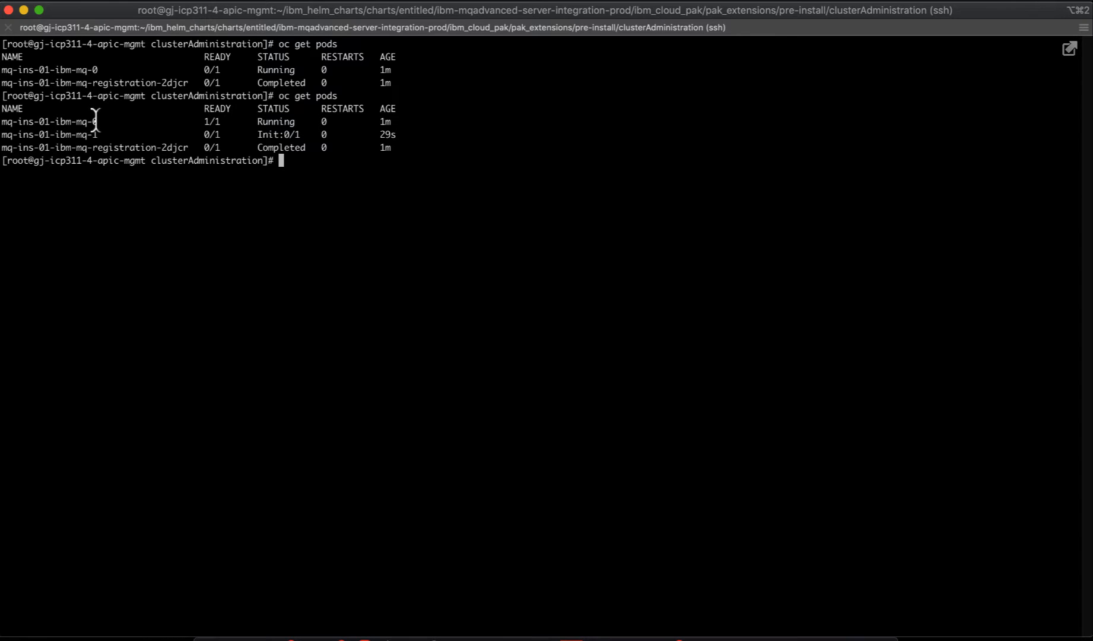
- Highlight the mq-ins-01-ibm-mq-0 and mq-ins-01-ibm-mq-1 pods in the listing
left_click_drag(98, 122, 1, 122)
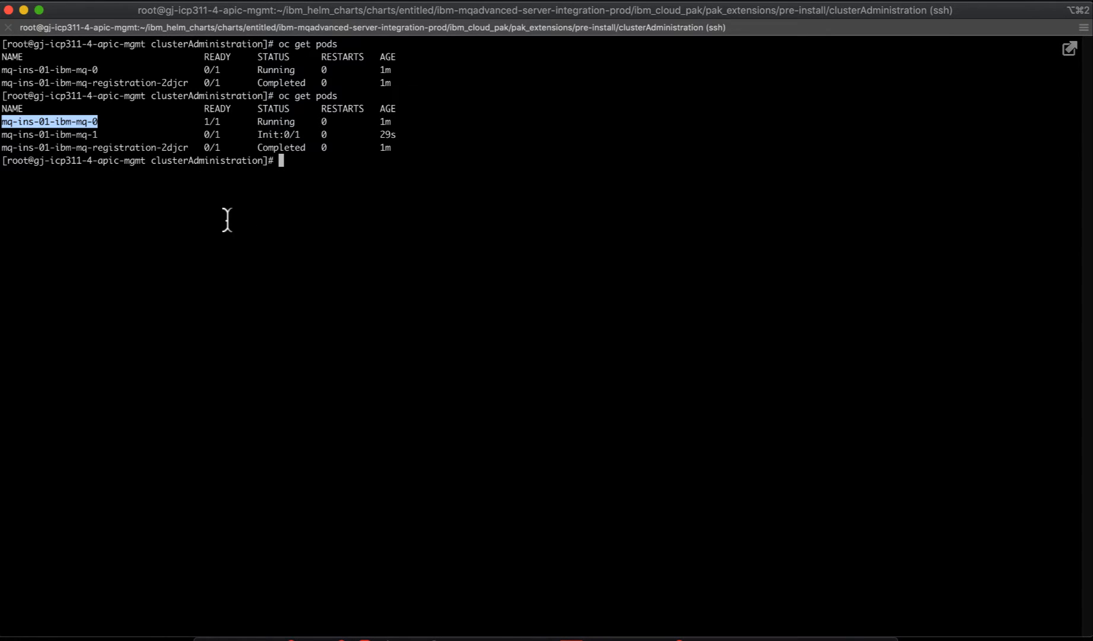
left_click_drag(98, 134, 2, 135)
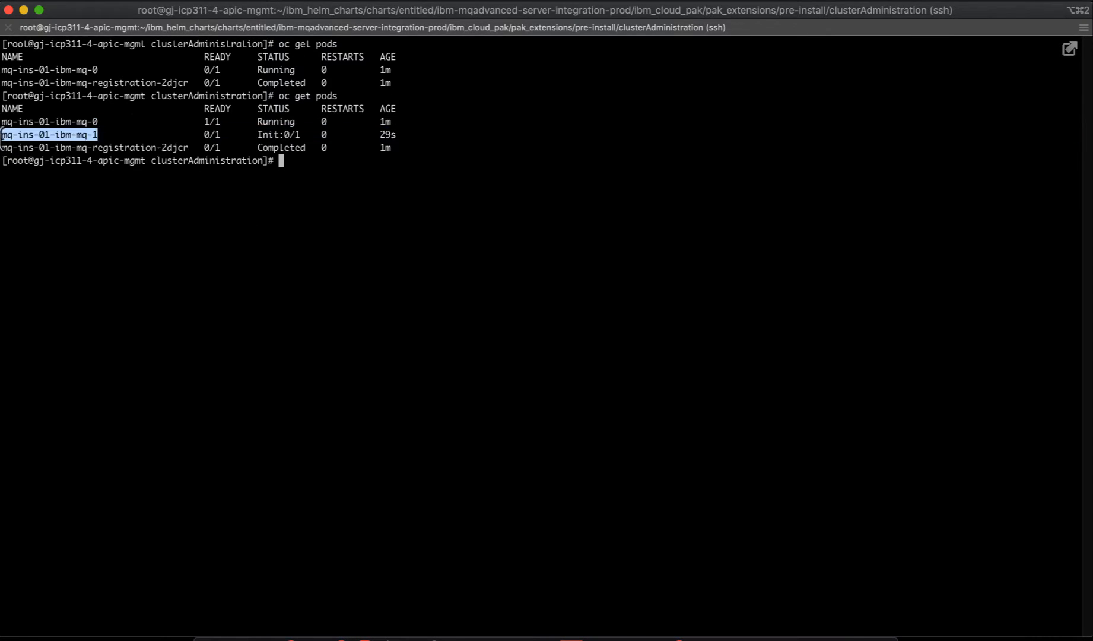
left_click(97, 135)
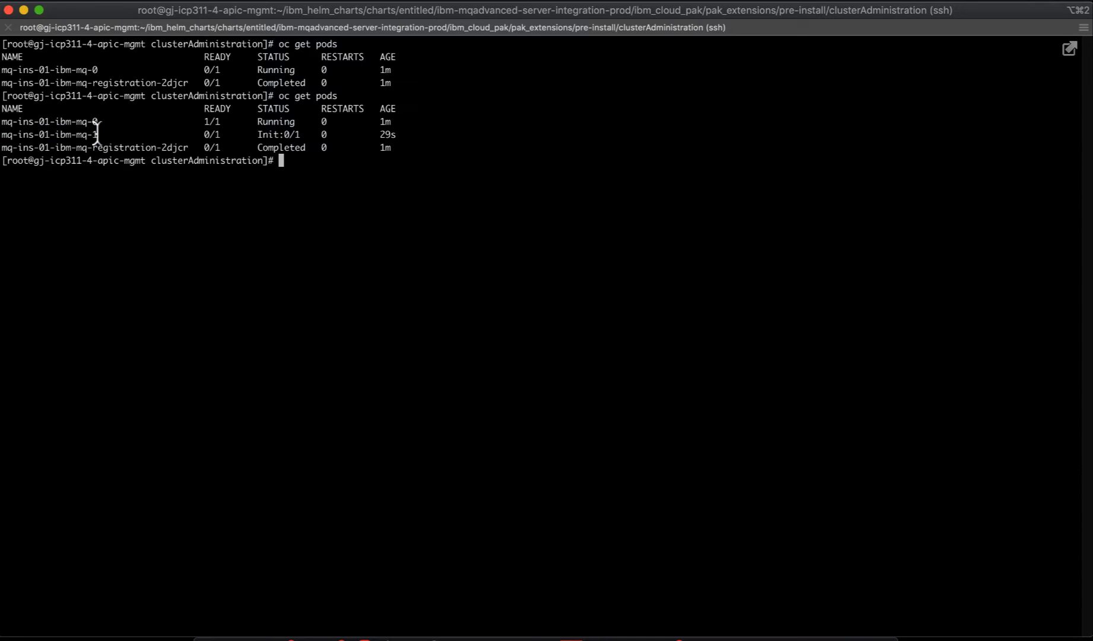
left_click_drag(102, 125, 1, 124)
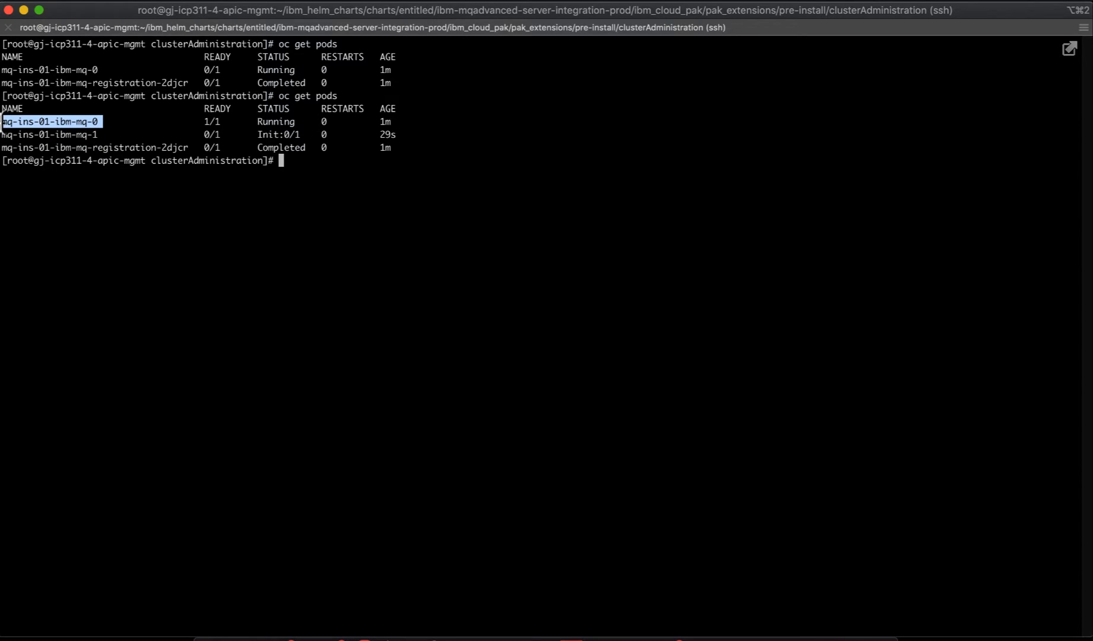
left_click(267, 122)
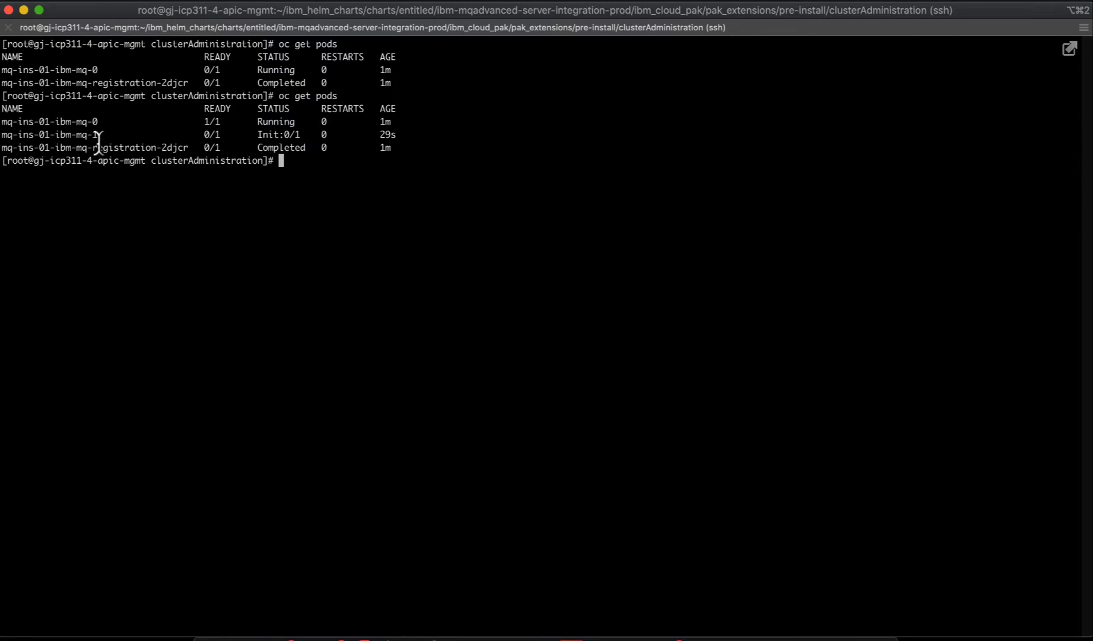
left_click_drag(98, 135, 2, 135)
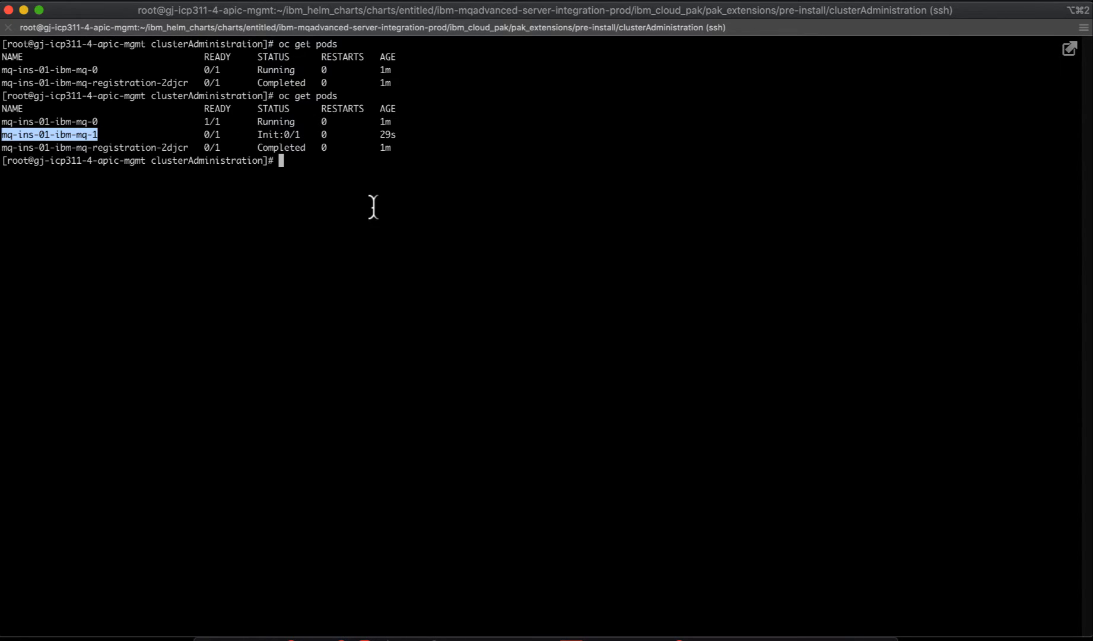
- Rerun oc get pods, noting mq-1 Running at 0/1, and copy the mq-ins-01-ibm-mq-1 name
key("Up")
key("Return")
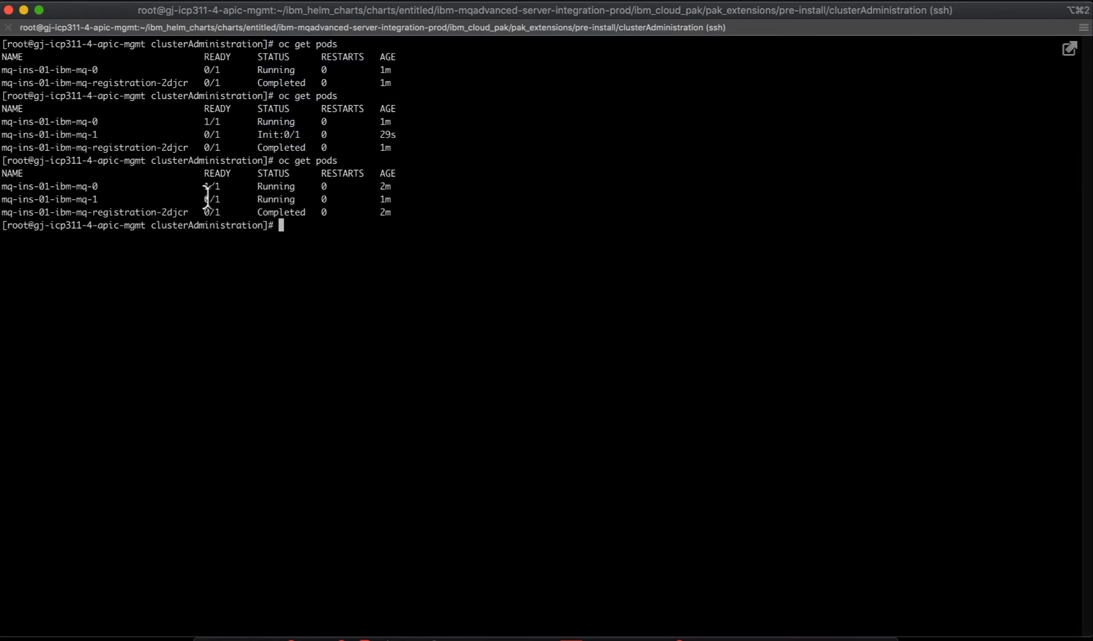
left_click_drag(204, 201, 219, 198)
left_click_drag(102, 186, 1, 188)
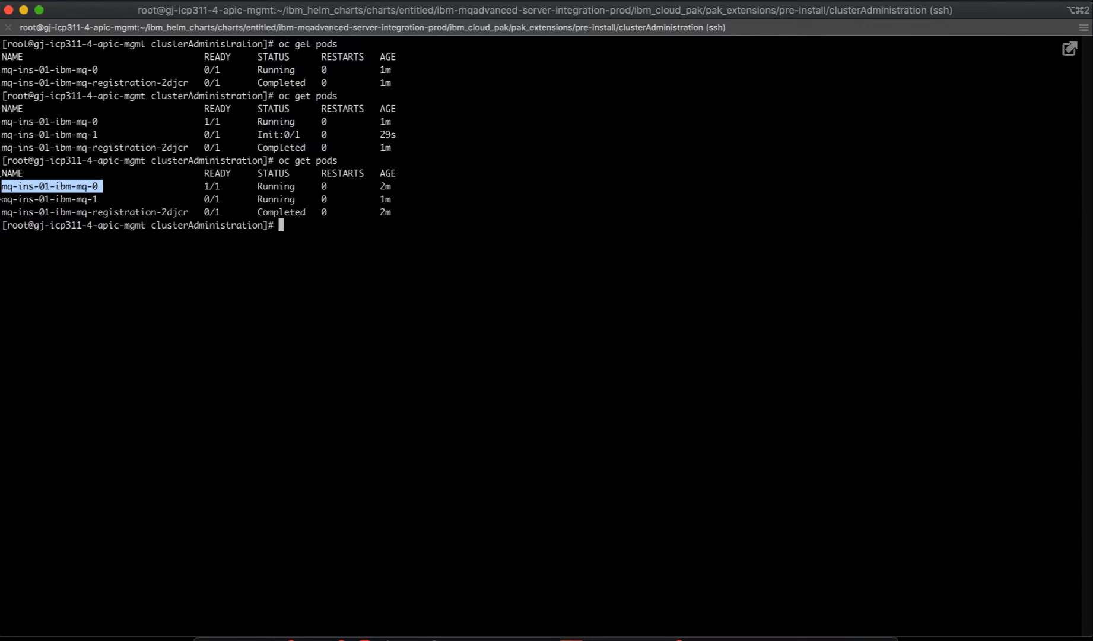
left_click_drag(99, 202, 2, 199)
key("super+c")
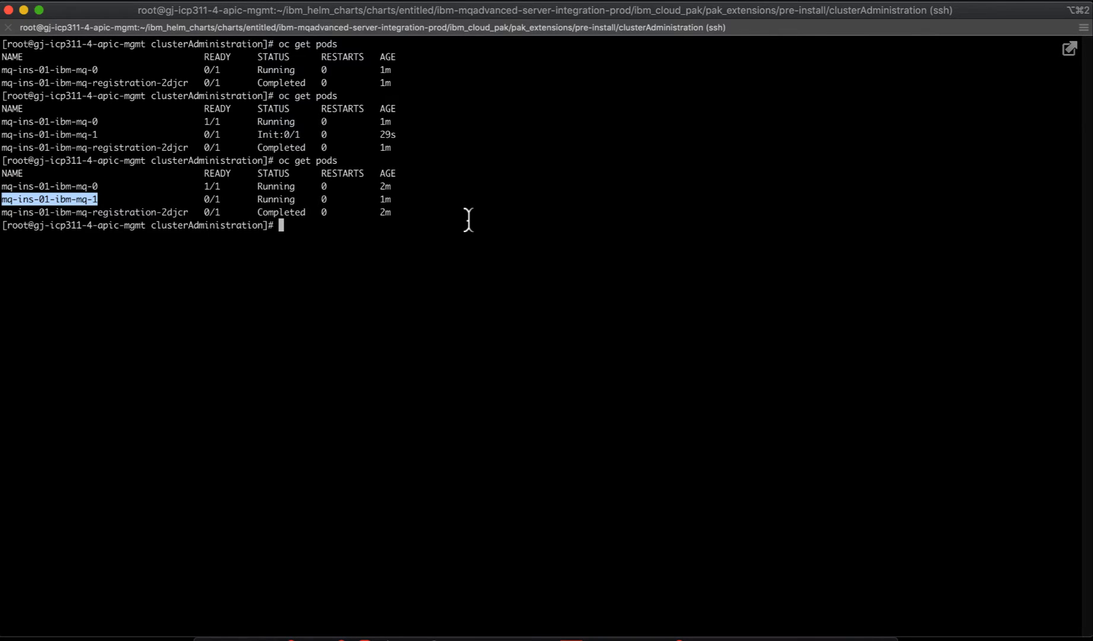
- Show logs of pod mq-ins-01-ibm-mq-1, highlighting queue manager mqins01 as the standby instance
type("oc logs")
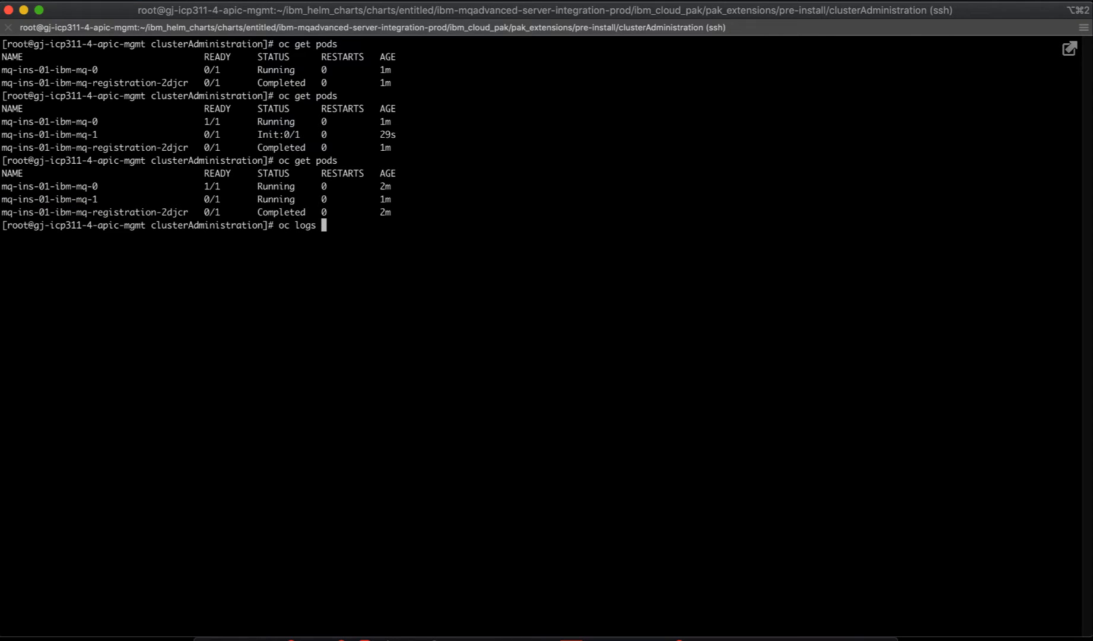
key("super+v")
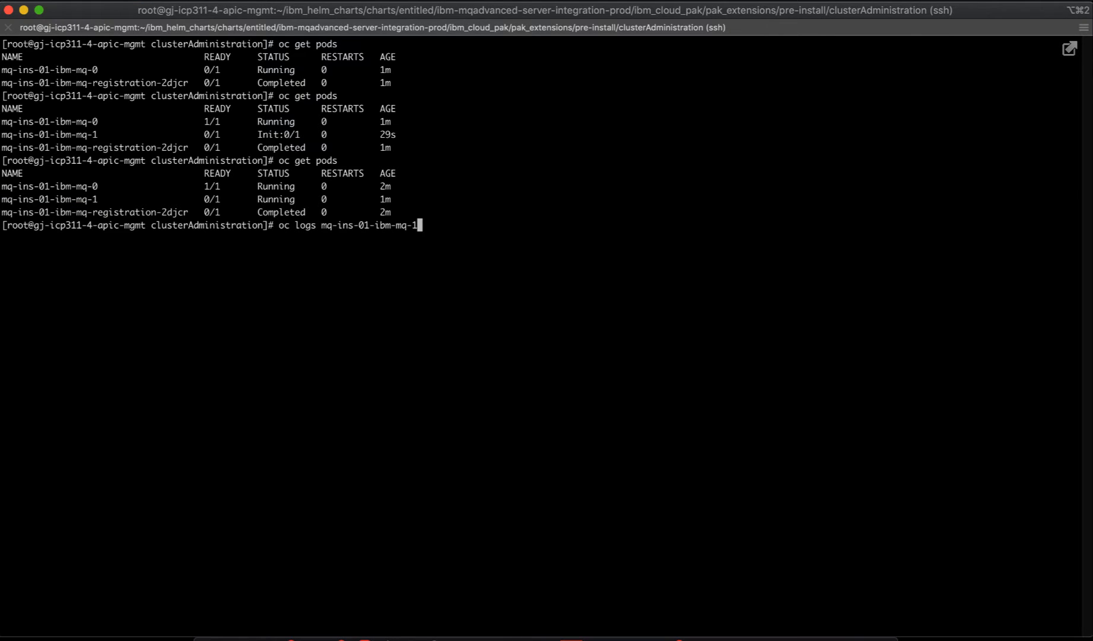
key("Return")
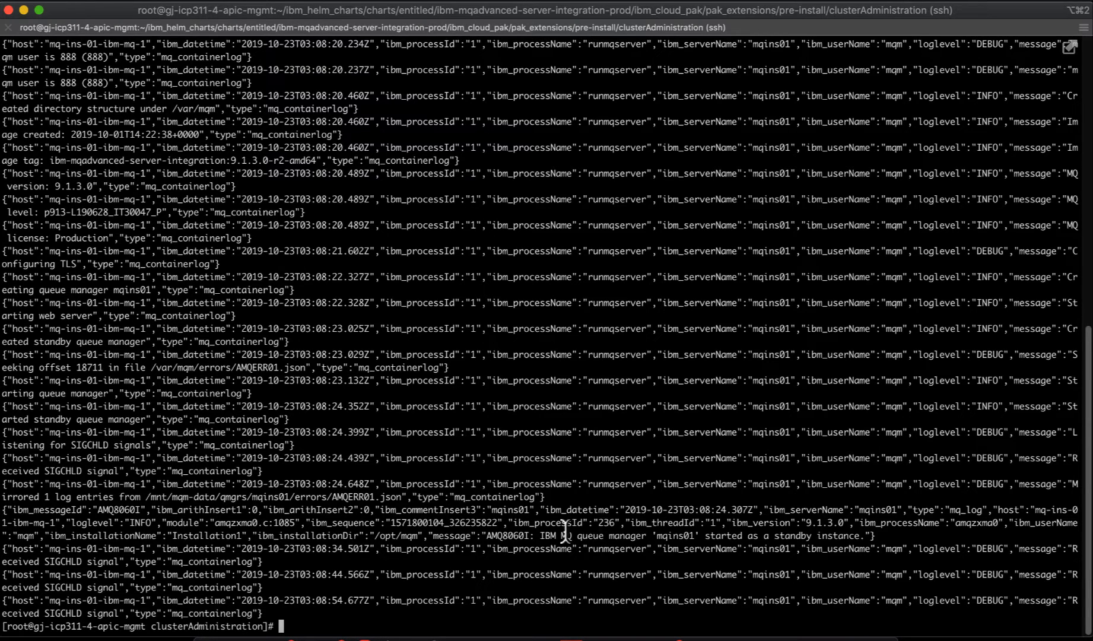
double_click(674, 534)
double_click(794, 535)
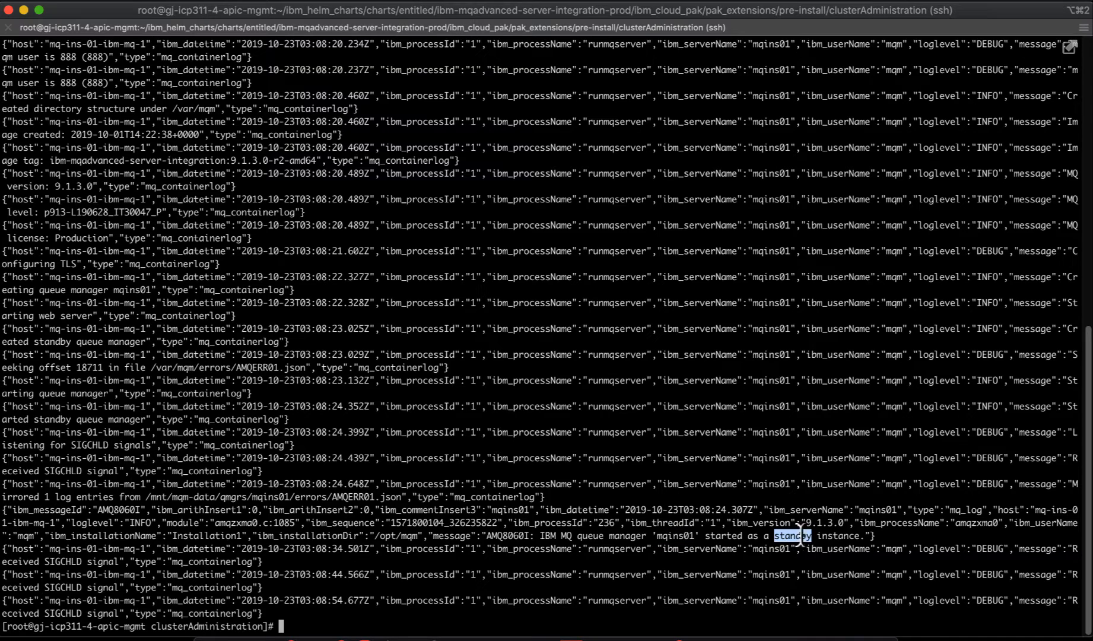
double_click(853, 536)
- Clear the screen and rerun oc get pods, showing the registration job Completed
key("super+k")
type("oc g")
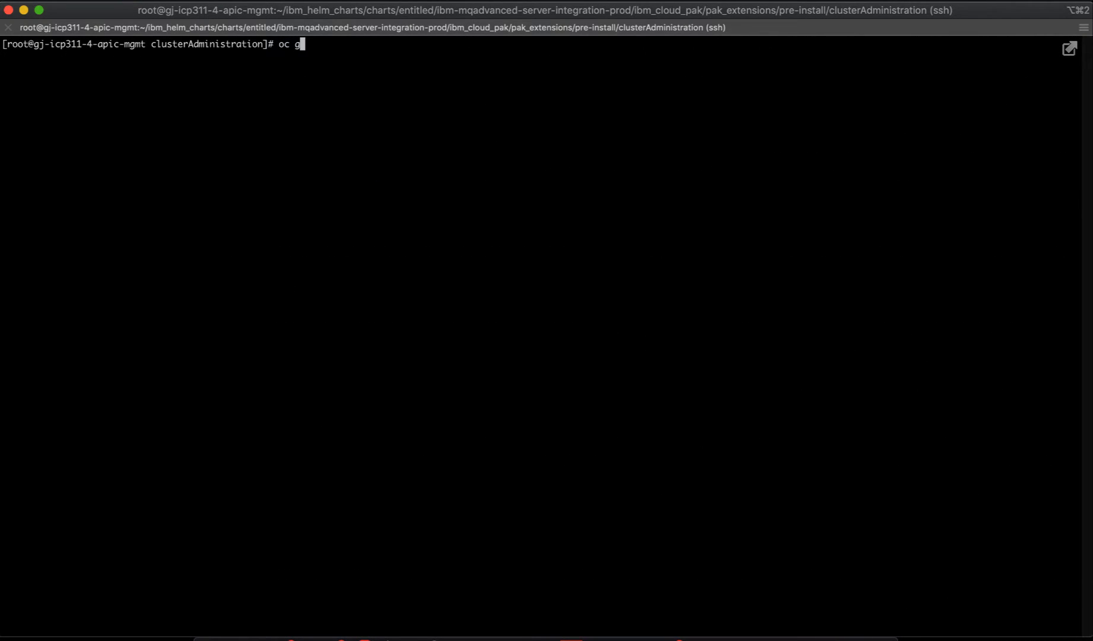
type("et pods")
key("Return")
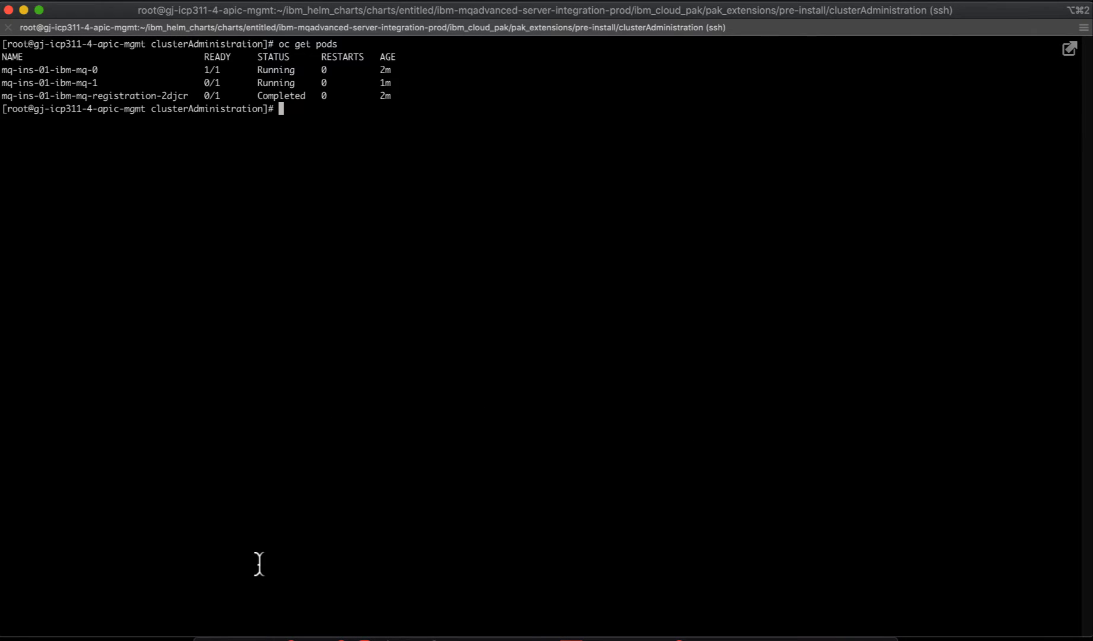
- Reload the Cloud Pak platform home and show mq-ins-01's status: 1 of 2 replicas ready
left_click(258, 638)
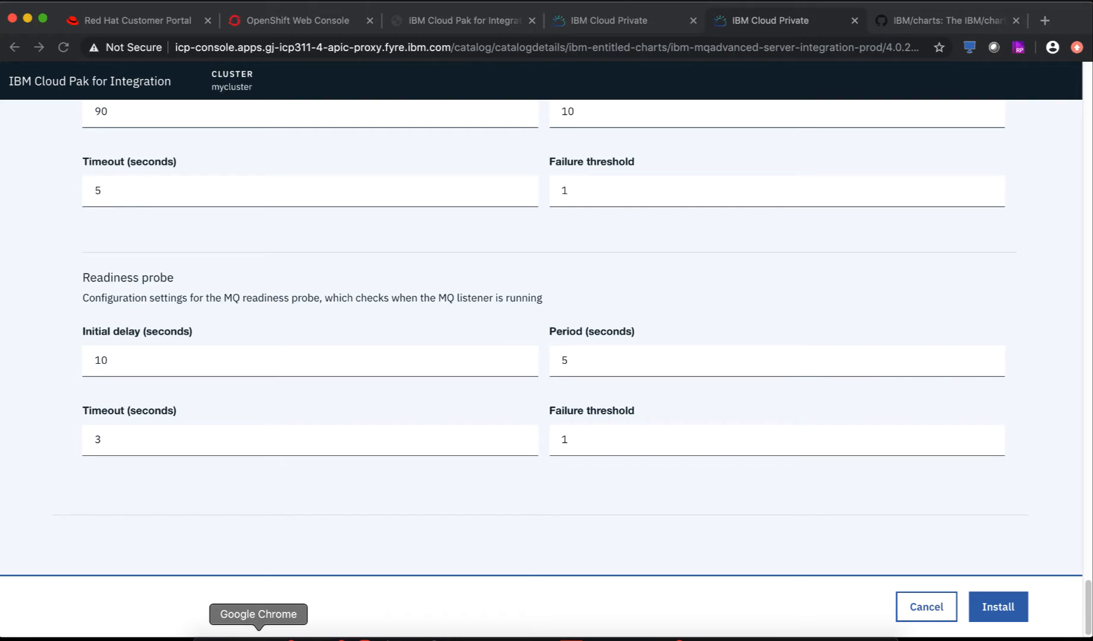
left_click(434, 24)
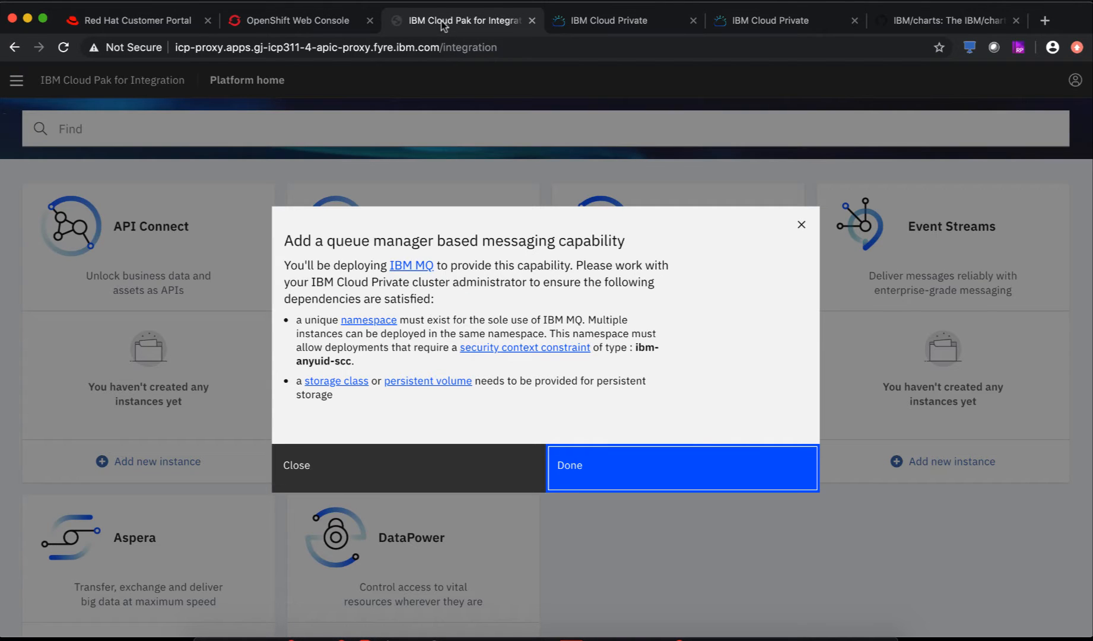
left_click(586, 463)
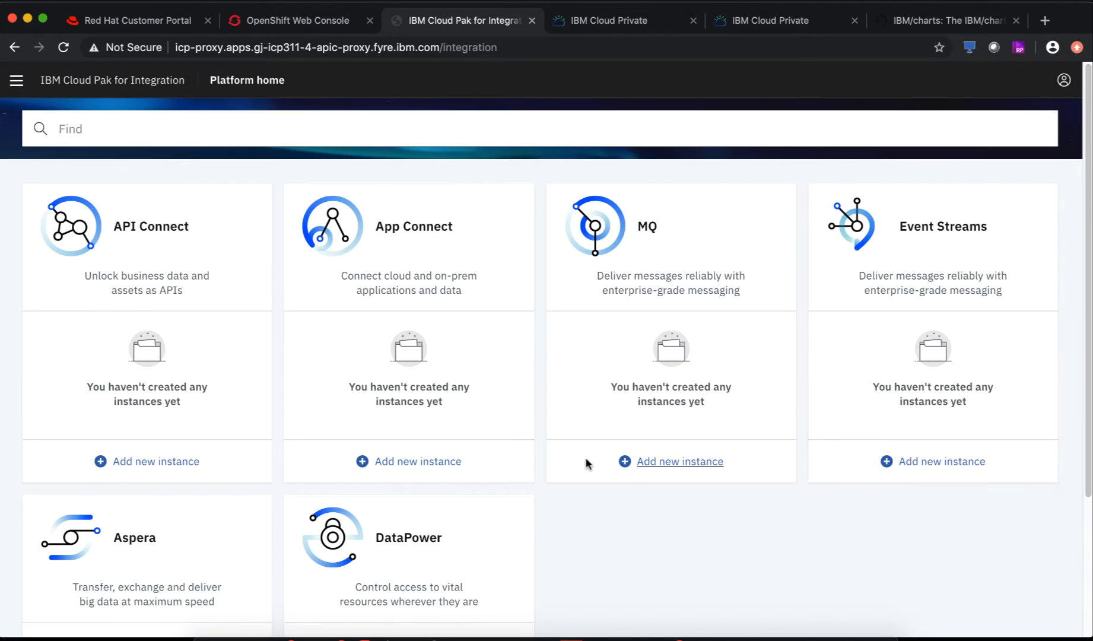
left_click(64, 47)
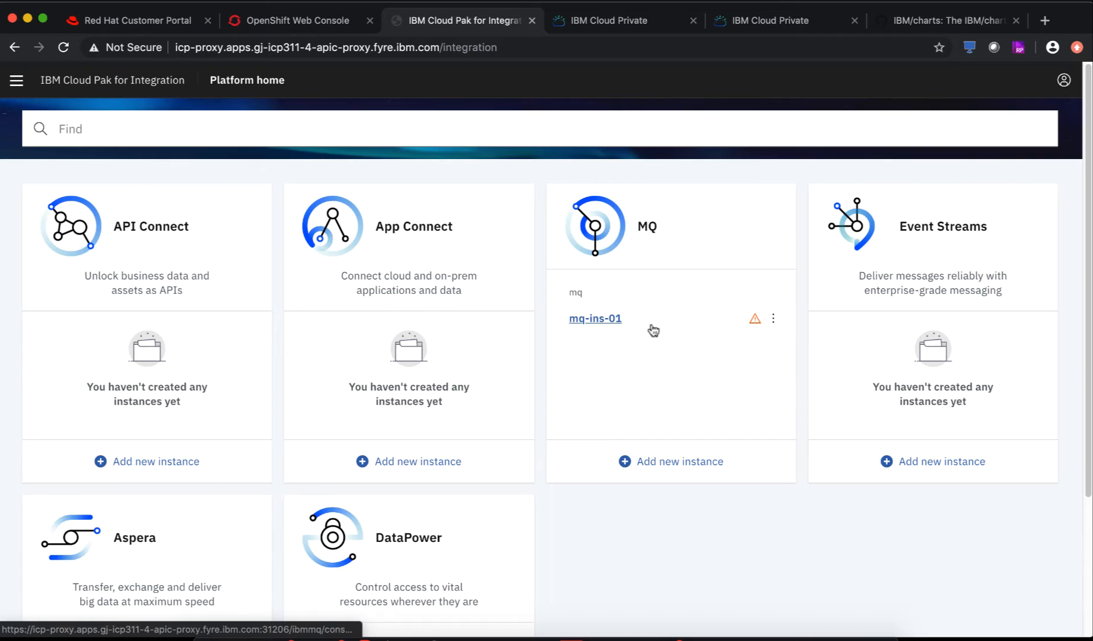
mouse_move(755, 324)
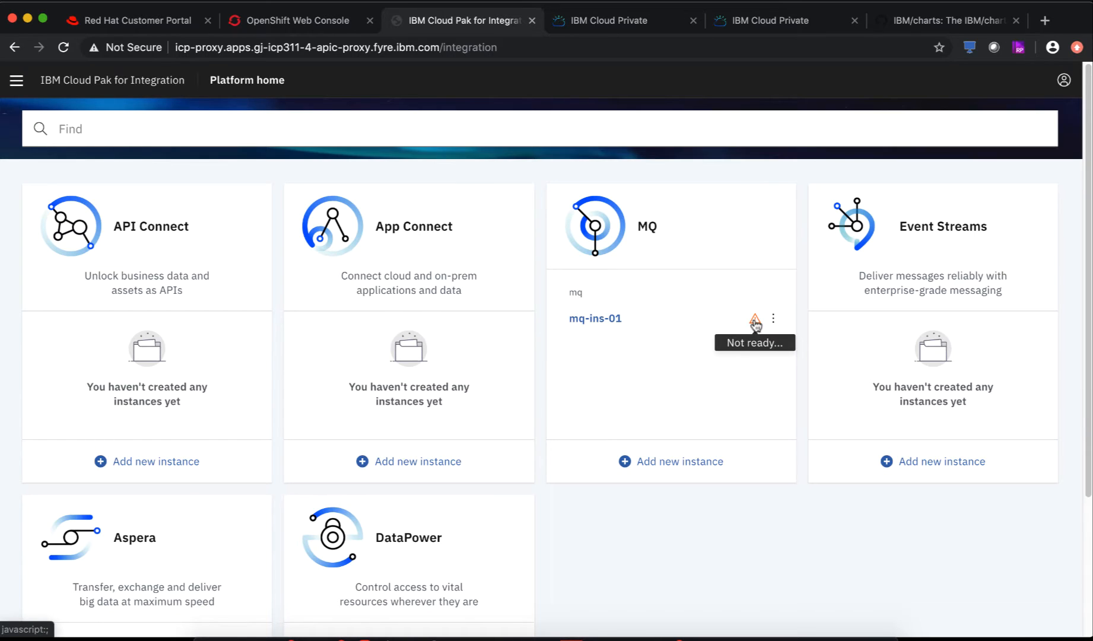
left_click(755, 323)
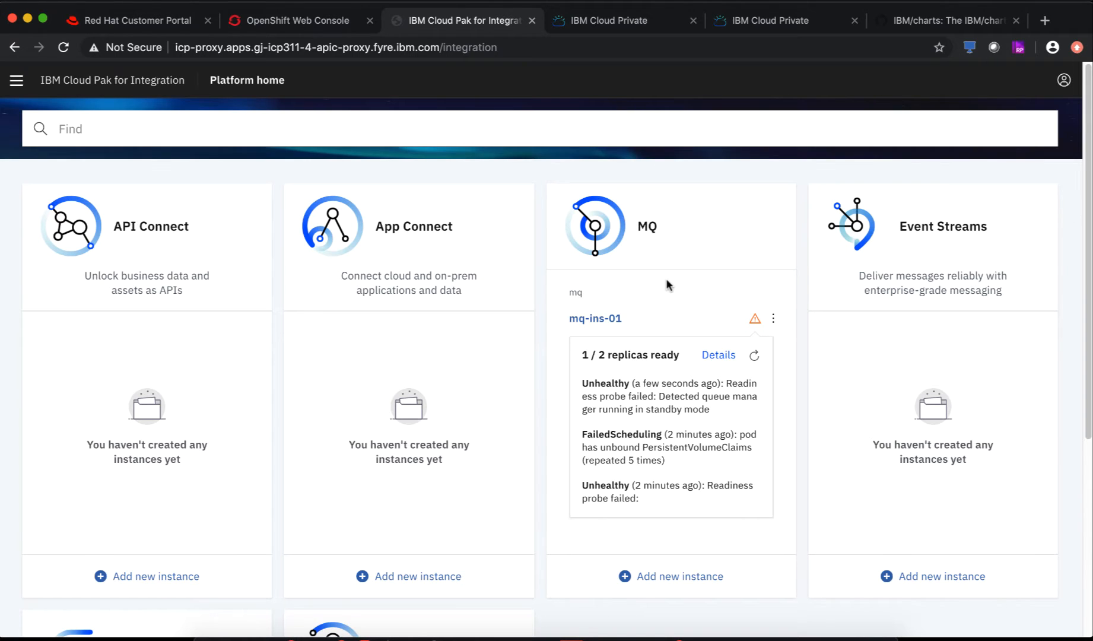
- Open the mq-ins-01 MQ console in a new tab, showing queue manager mqins01 Running
left_click(596, 320)
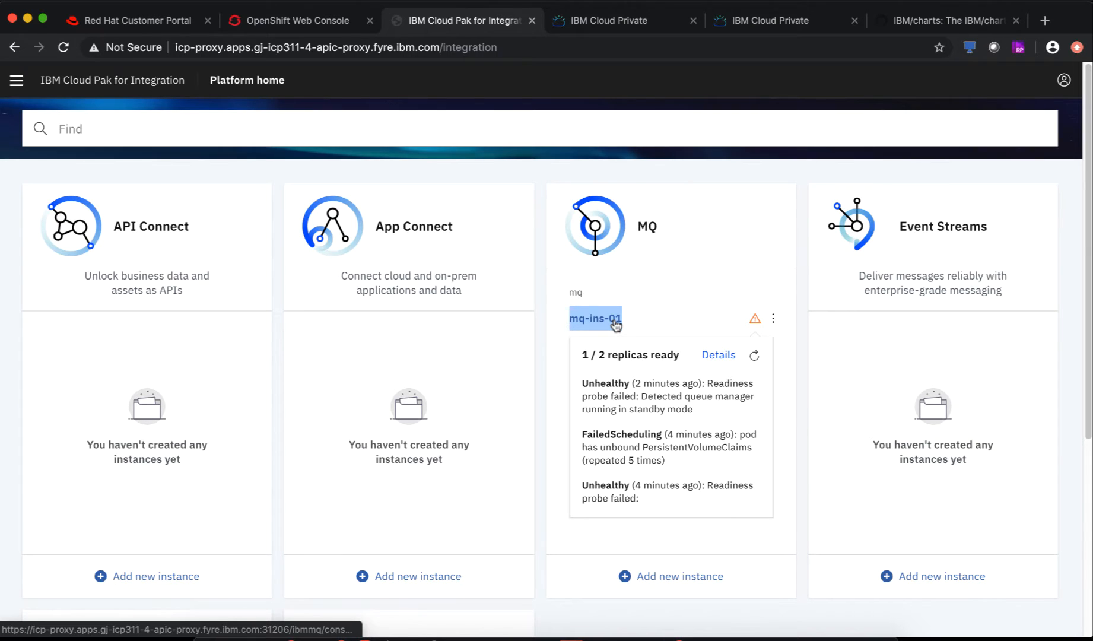
right_click(616, 325)
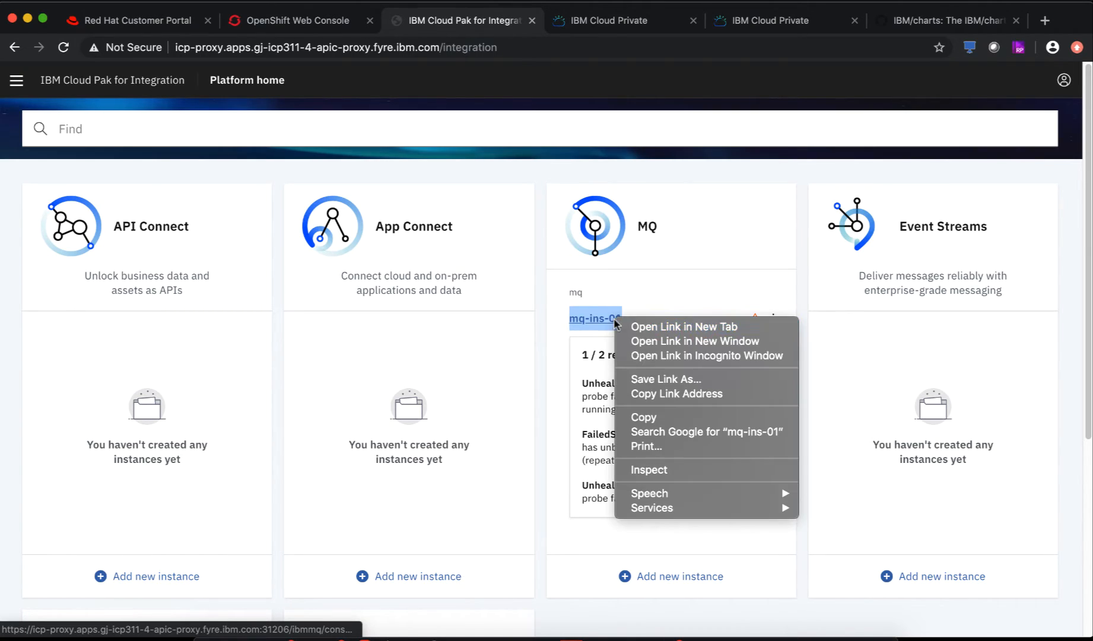
left_click(664, 328)
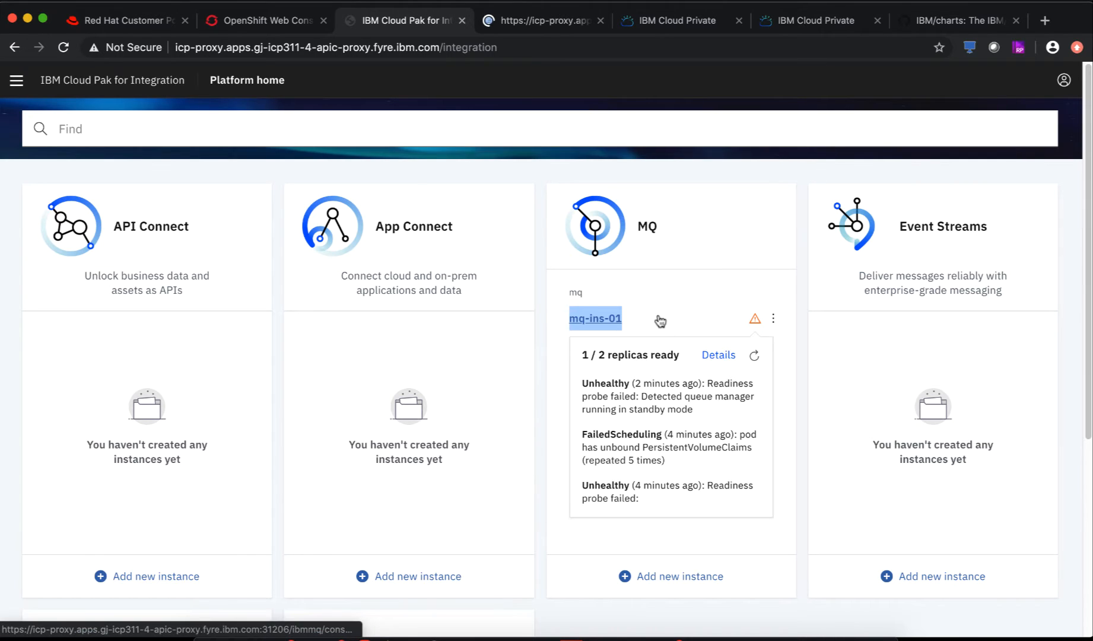
left_click(558, 24)
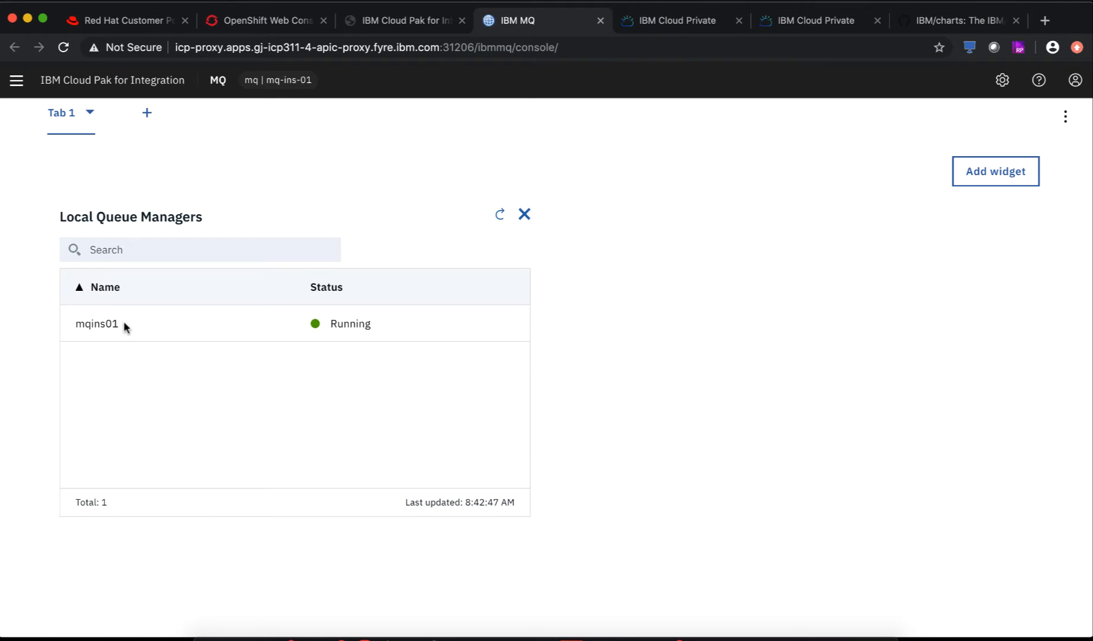
- Add a Queues on mqins01 dashboard widget and create local queue Q1 from it
left_click(998, 172)
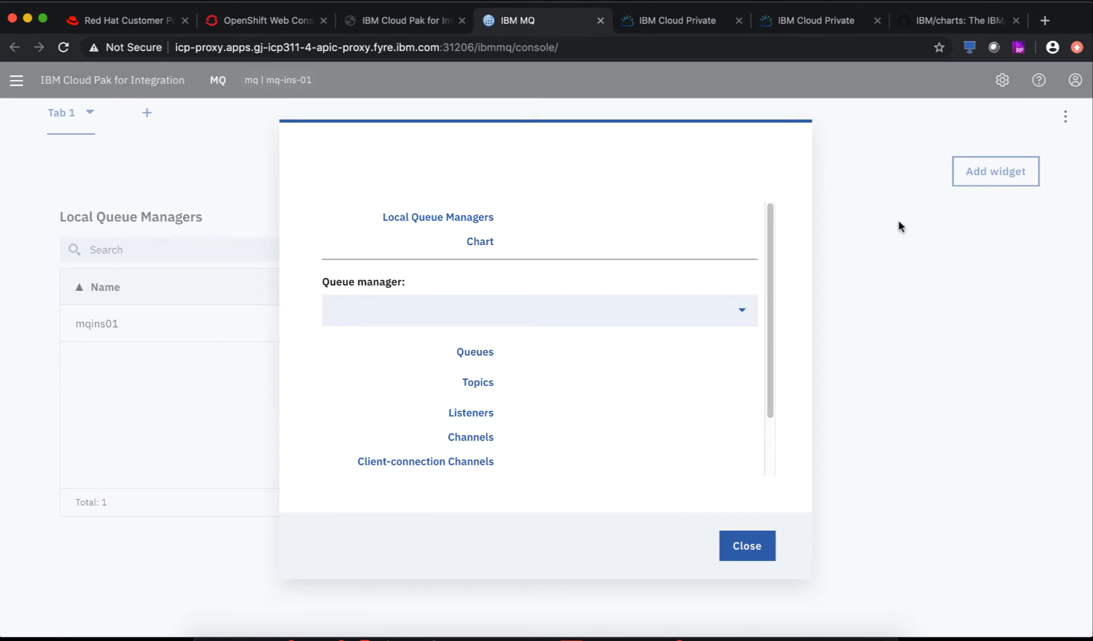
left_click(477, 355)
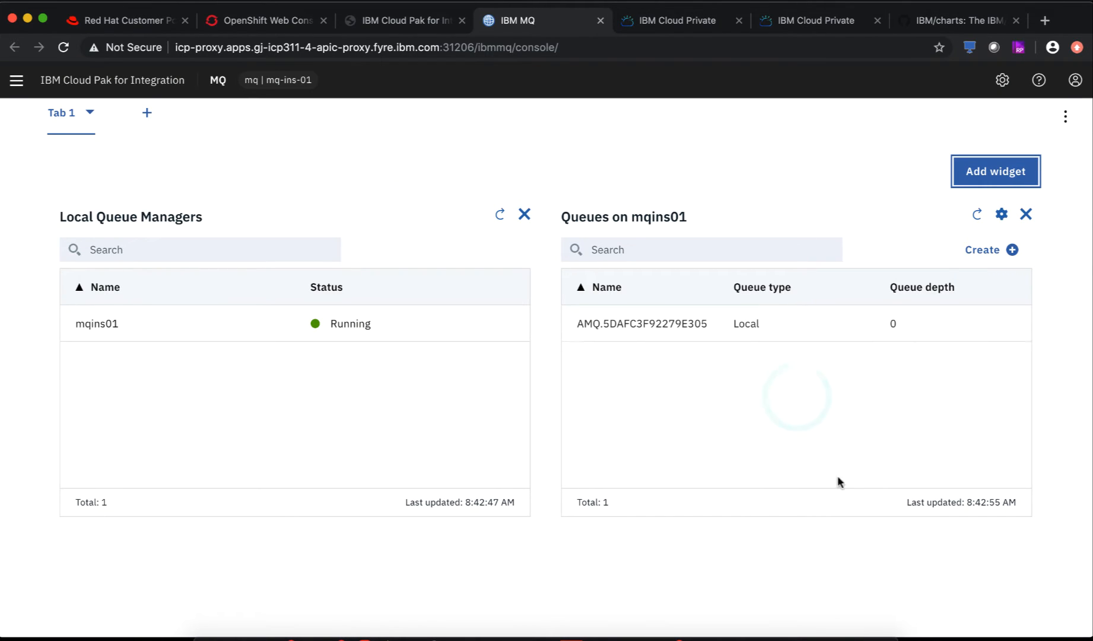
left_click(1009, 252)
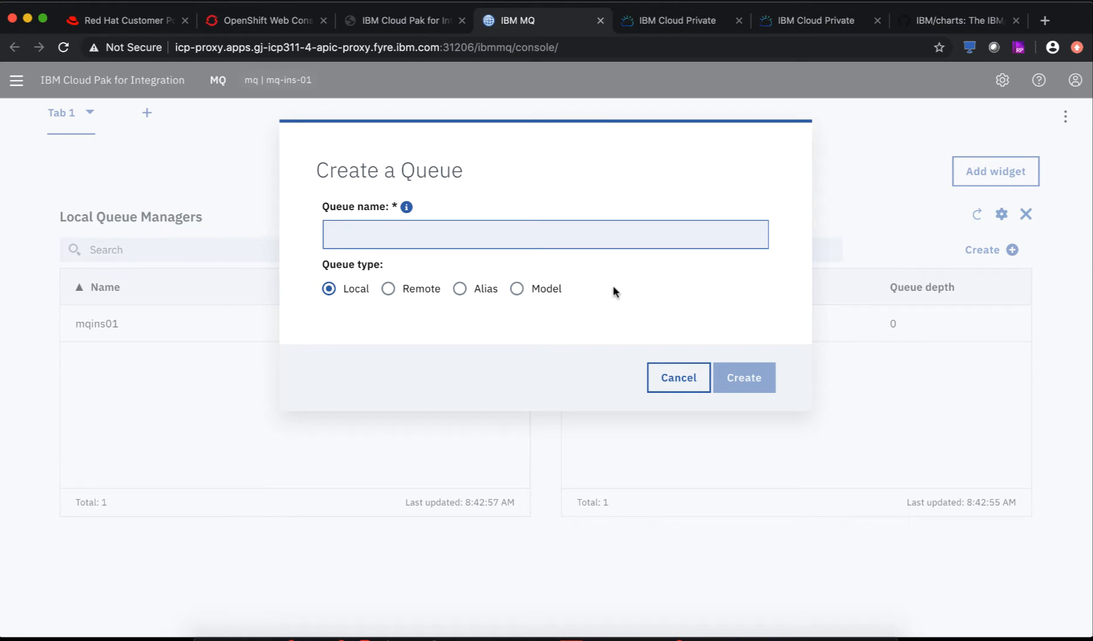
type("Q1")
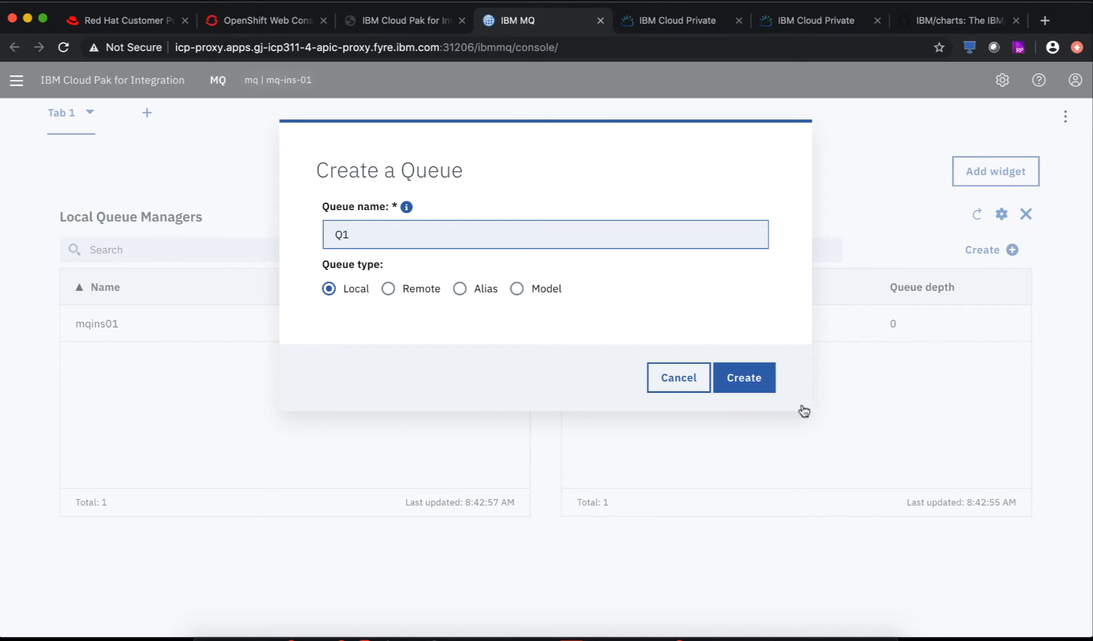
left_click(742, 374)
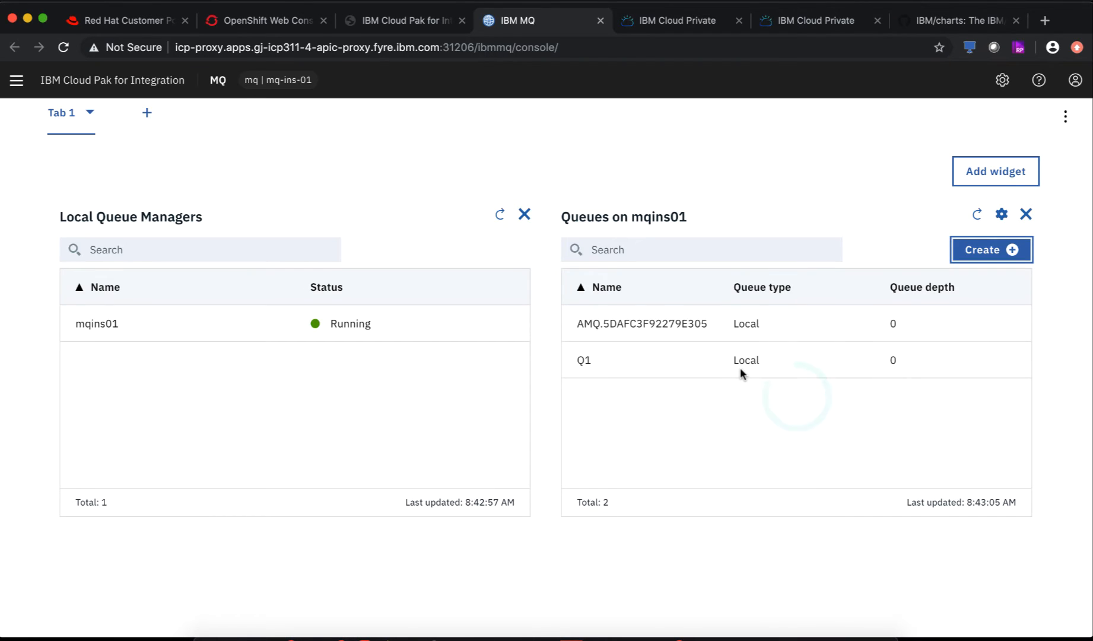
- Set queue Q1's default persistence to Persistent and save its properties
left_click(667, 359)
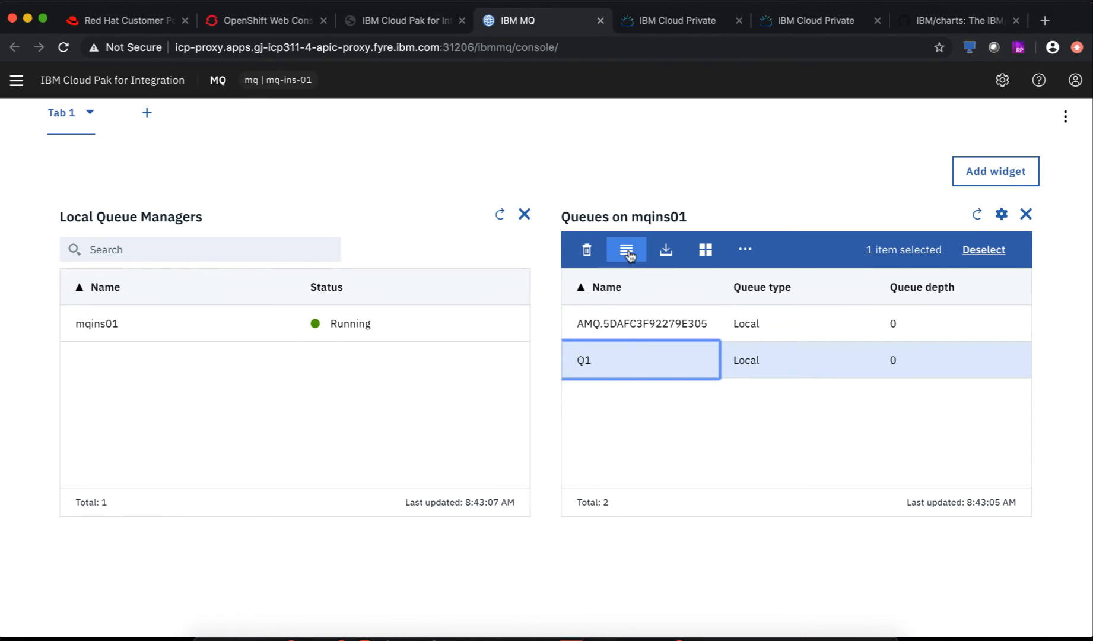
left_click(627, 251)
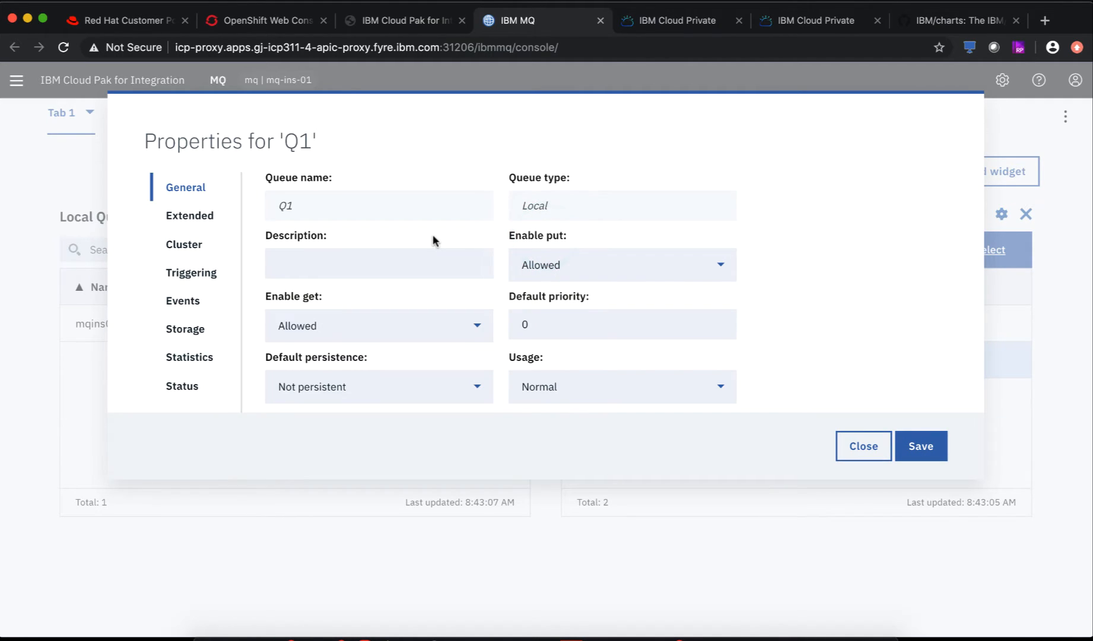
left_click(425, 383)
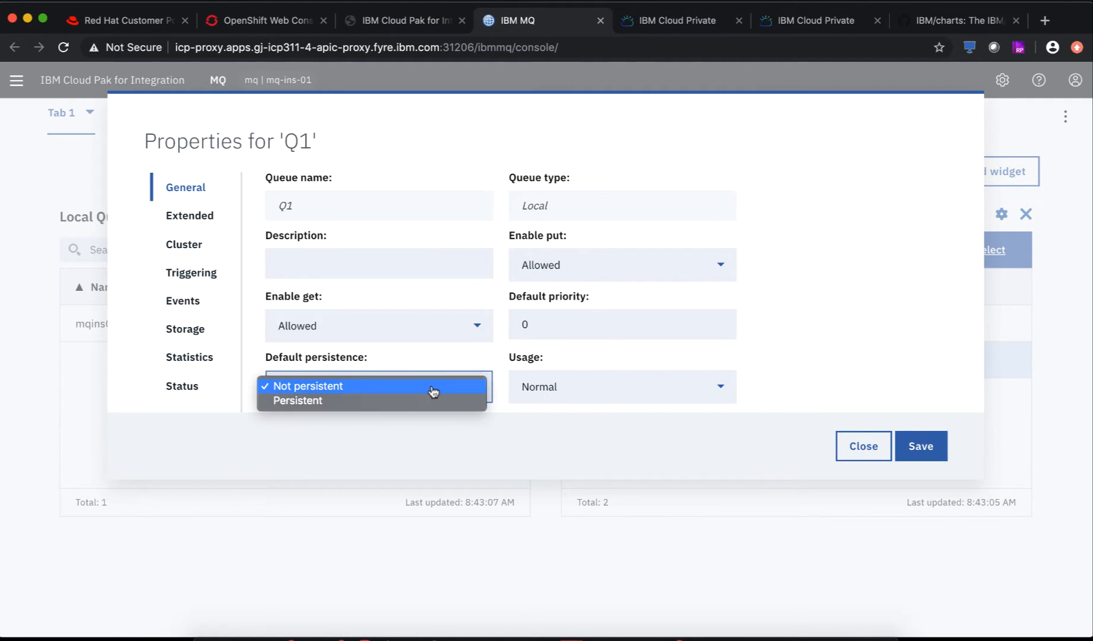
left_click(373, 401)
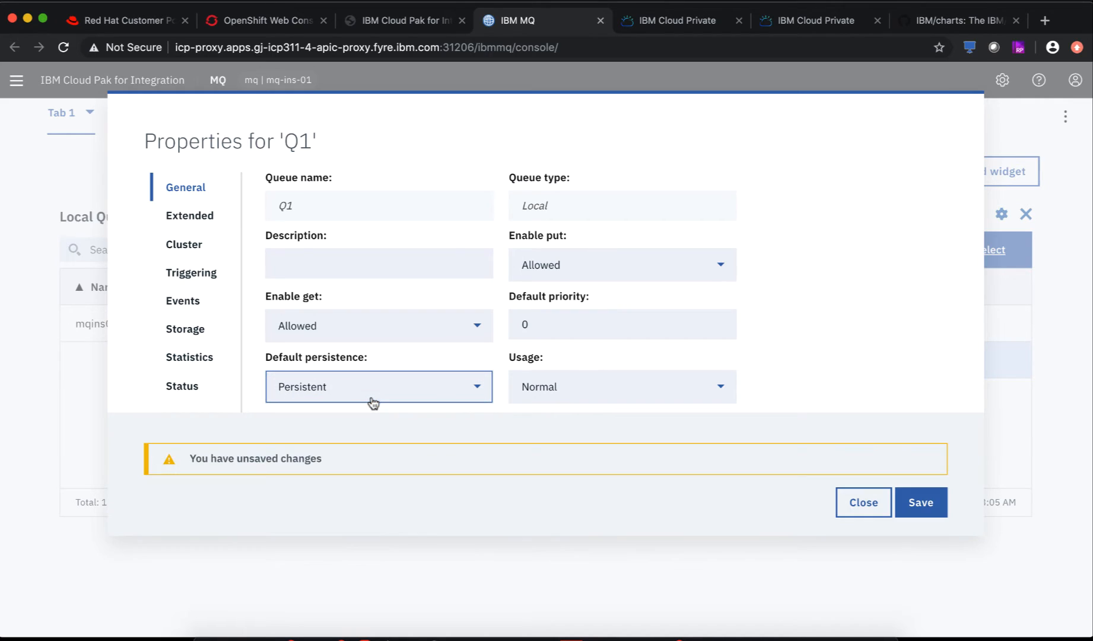
left_click(918, 507)
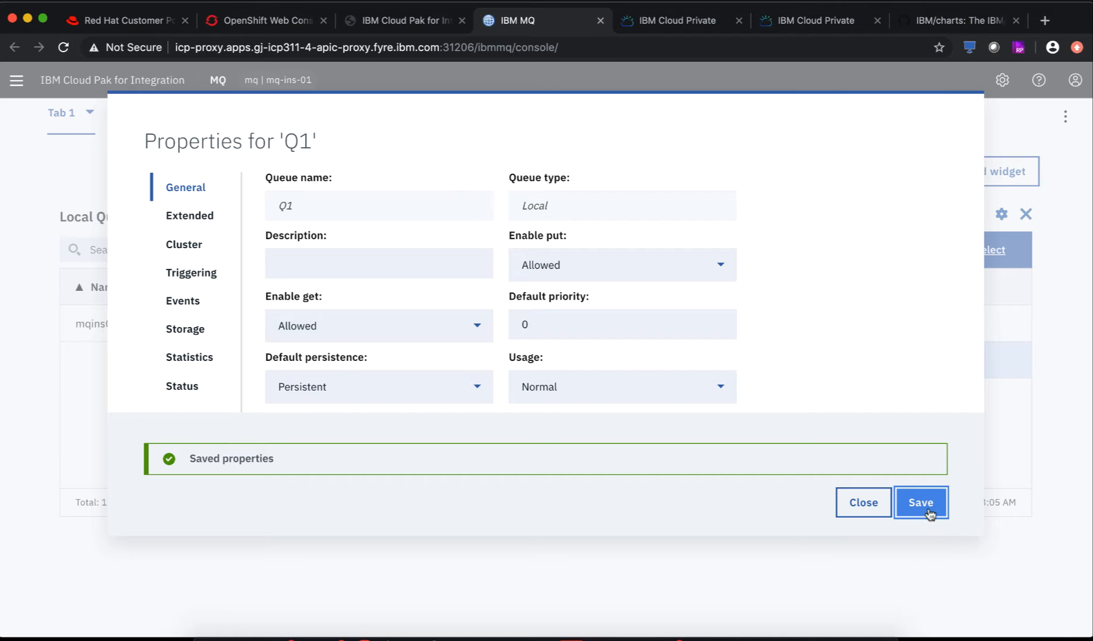
left_click(925, 511)
left_click(868, 504)
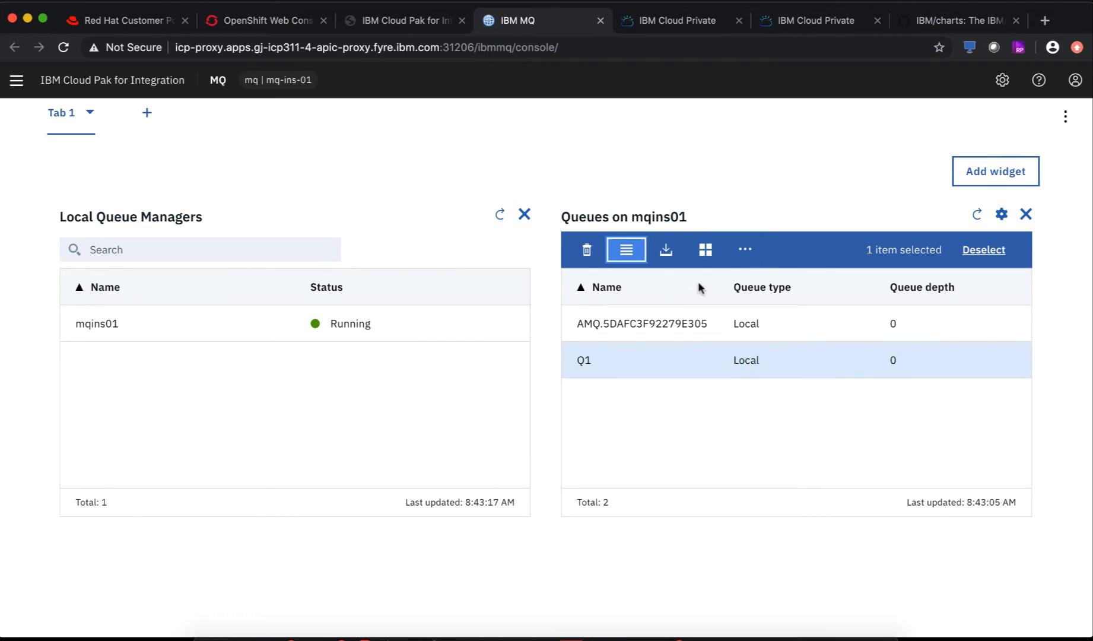
- Reopen Q1's properties to verify the Persistent setting was kept, then return to the terminal
left_click(626, 249)
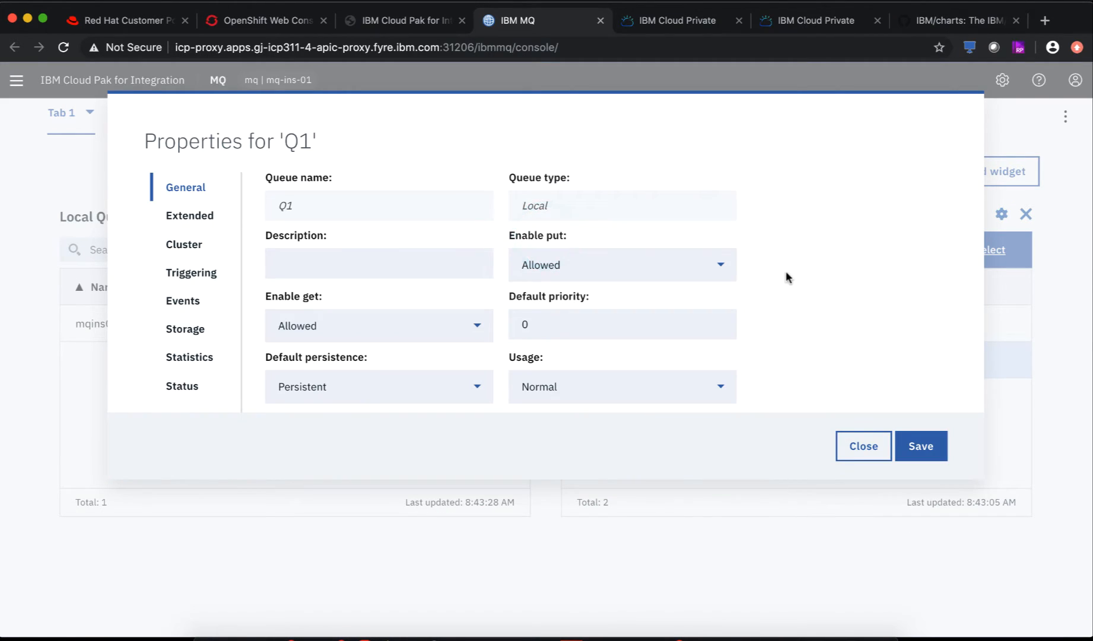
left_click(865, 445)
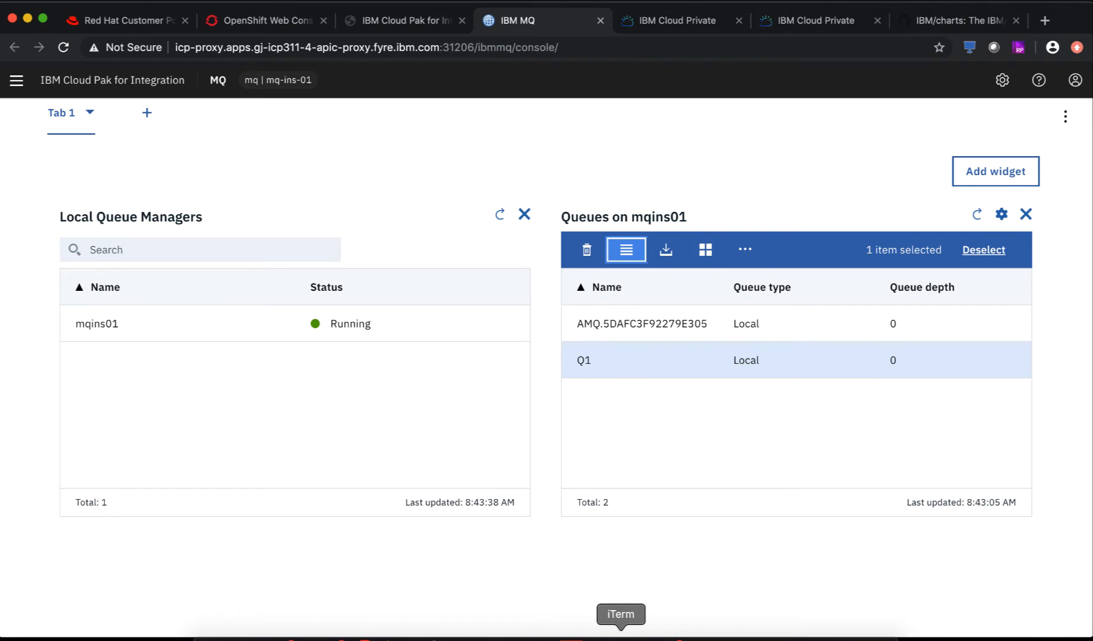
left_click(621, 634)
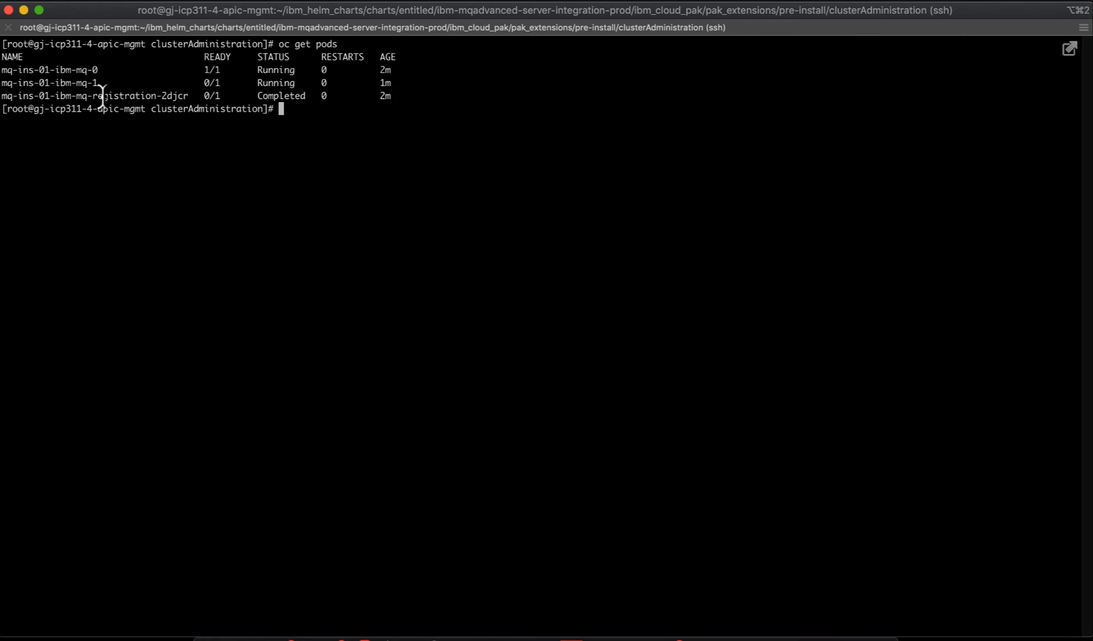
- Delete pod mq-ins-01-ibm-mq-0 with oc delete pod
double_click(43, 69)
key("super+c")
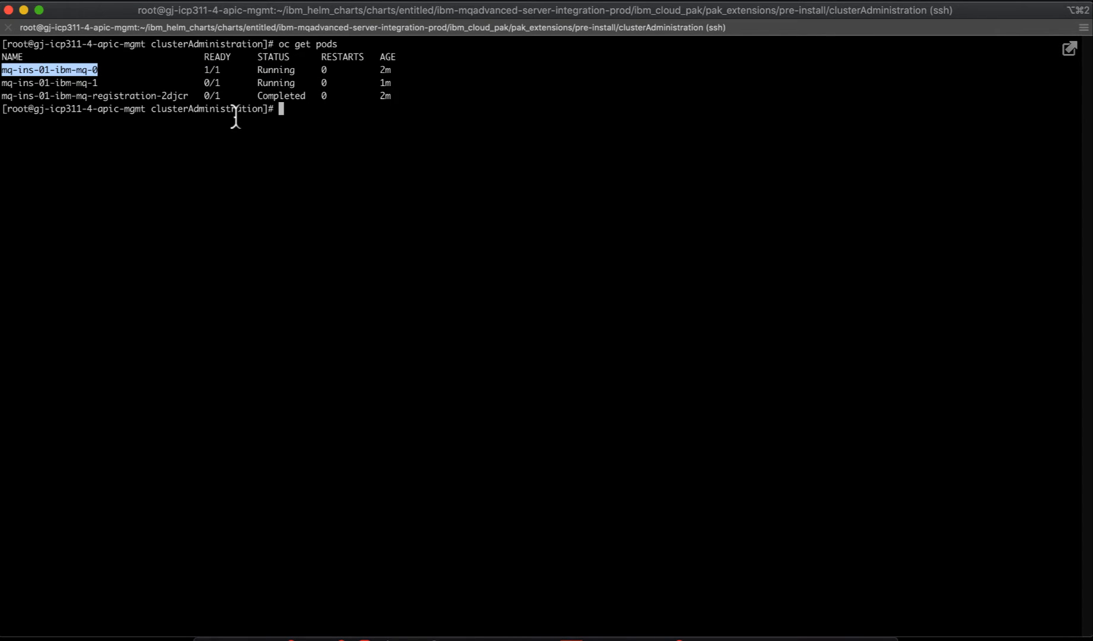
type("oc depete")
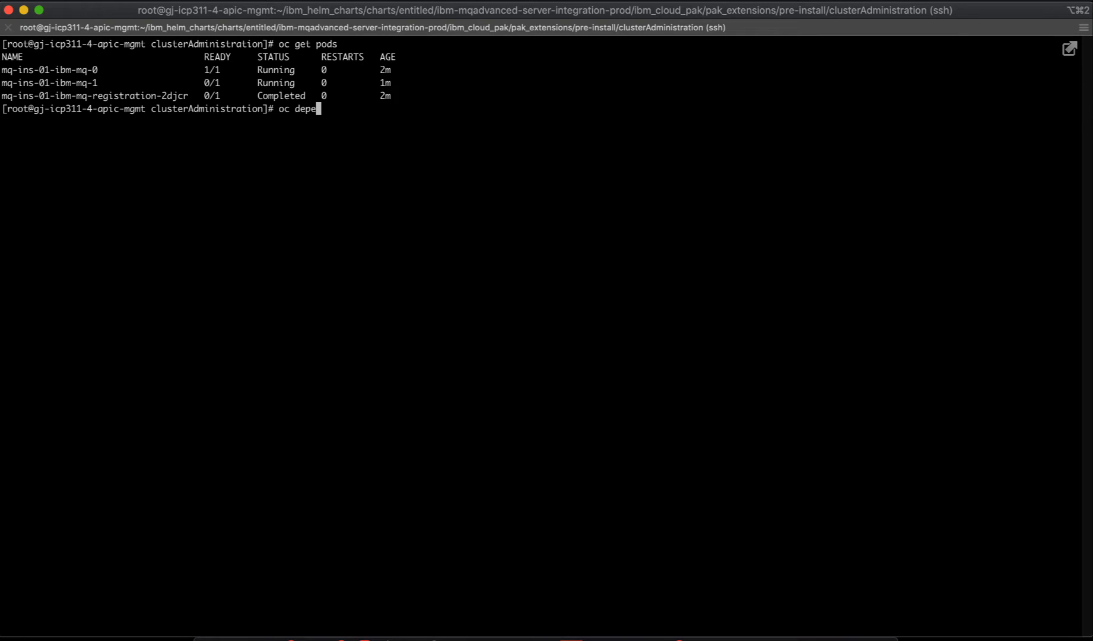
key("BackSpace")
key("BackSpace")
key("BackSpace")
key("BackSpace")
key("BackSpace")
type("lete pod")
key("super+v")
key("Return")
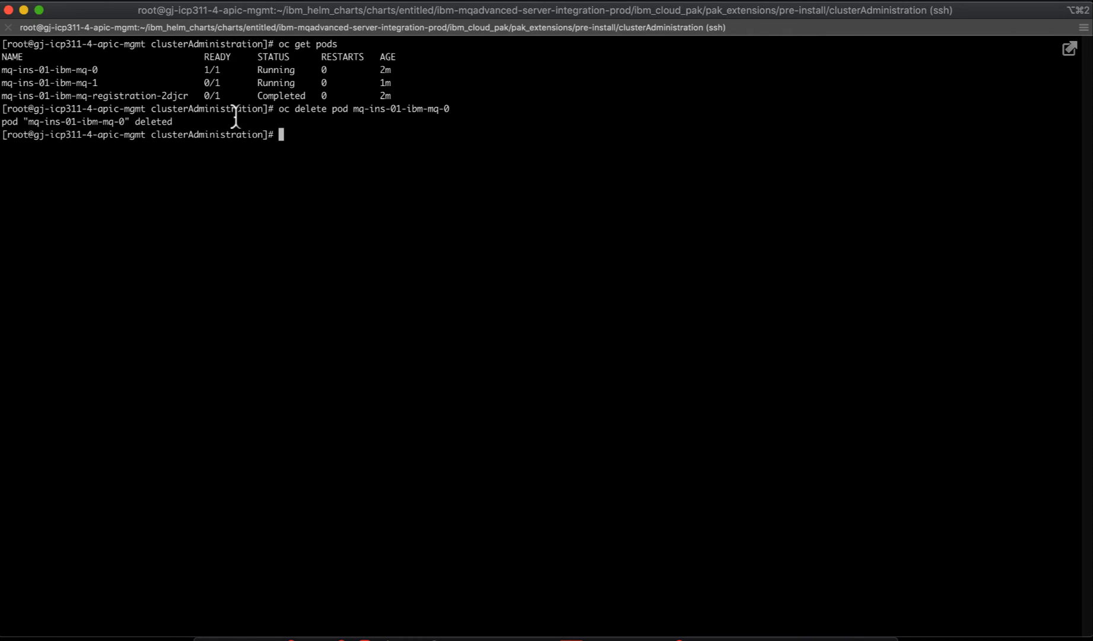
- Rerun oc get pods to check that mq-ins-01-ibm-mq-0 is recreated
type("oc get pods")
key("Return")
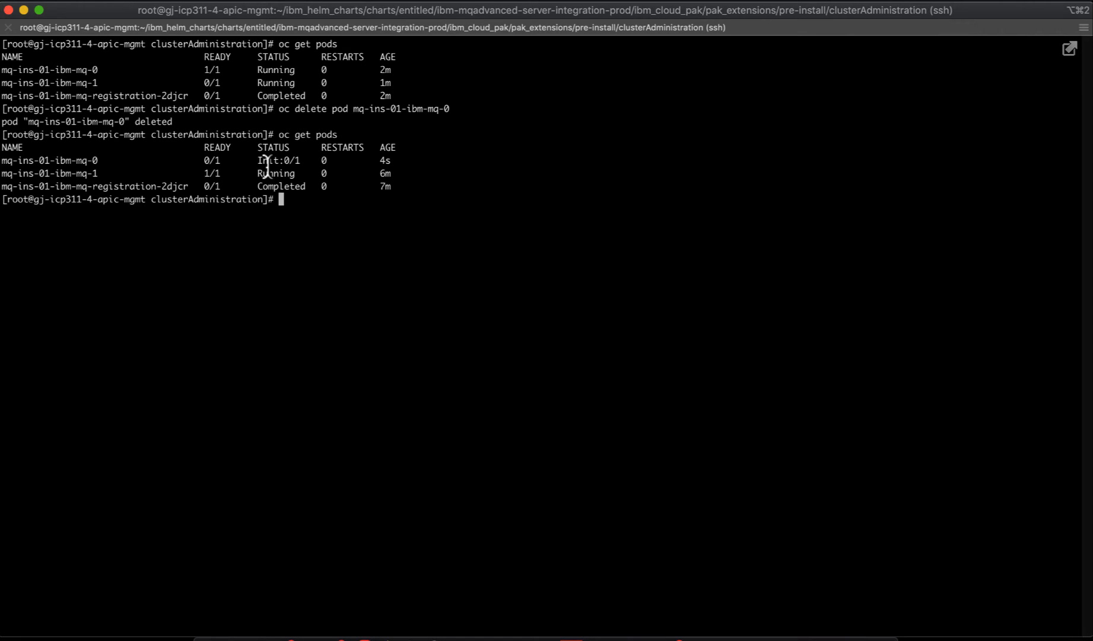
left_click_drag(98, 173, 2, 172)
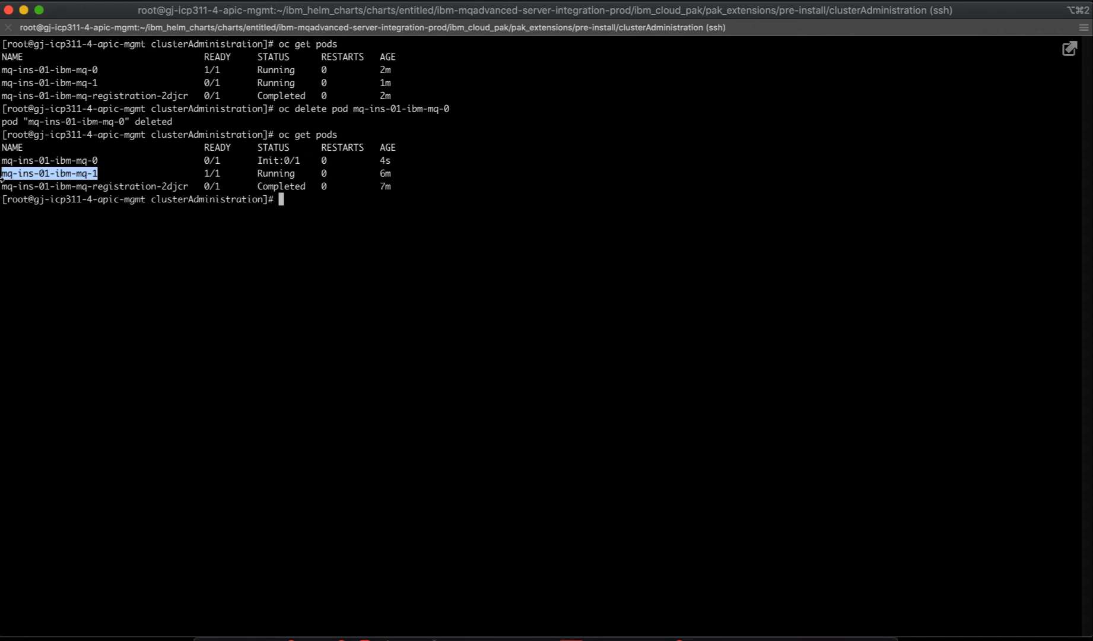
left_click(94, 157)
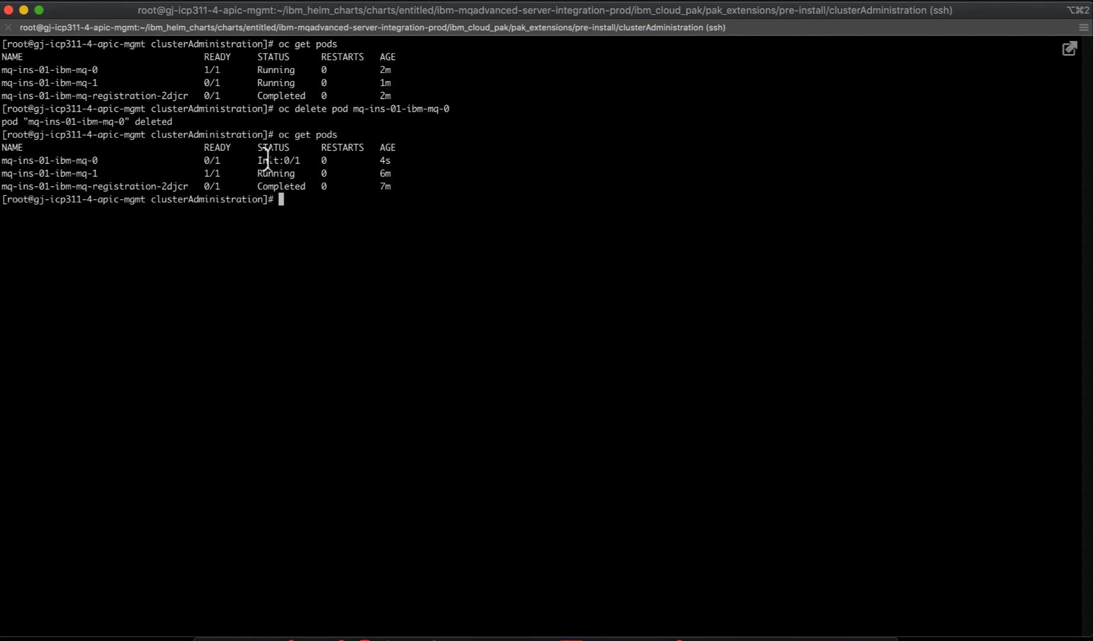
key("Up")
key("Return")
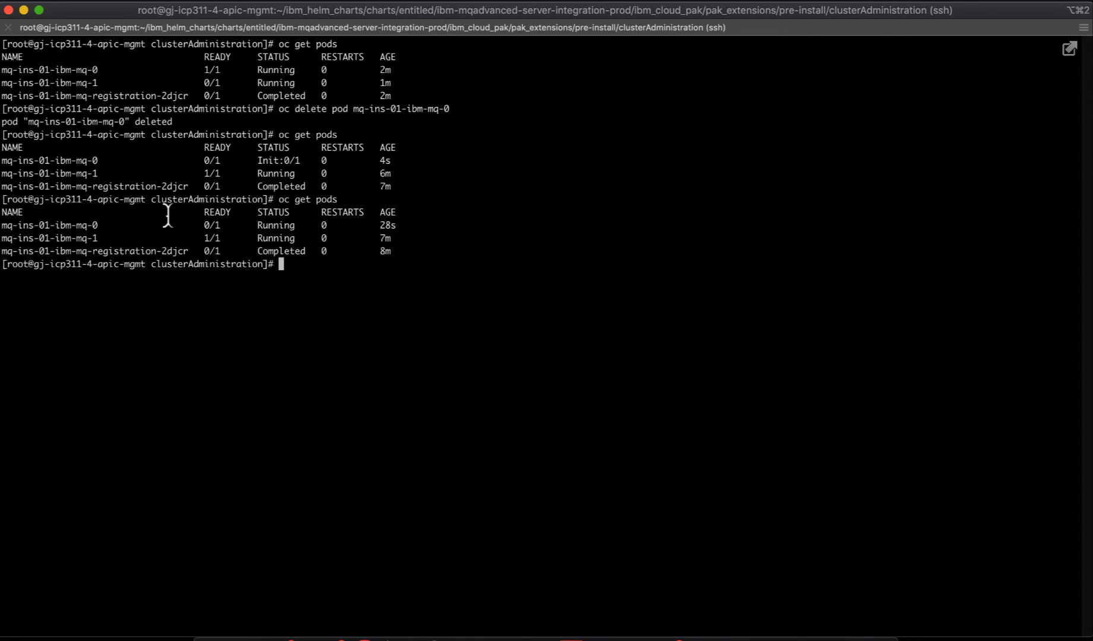
left_click_drag(98, 224, 76, 220)
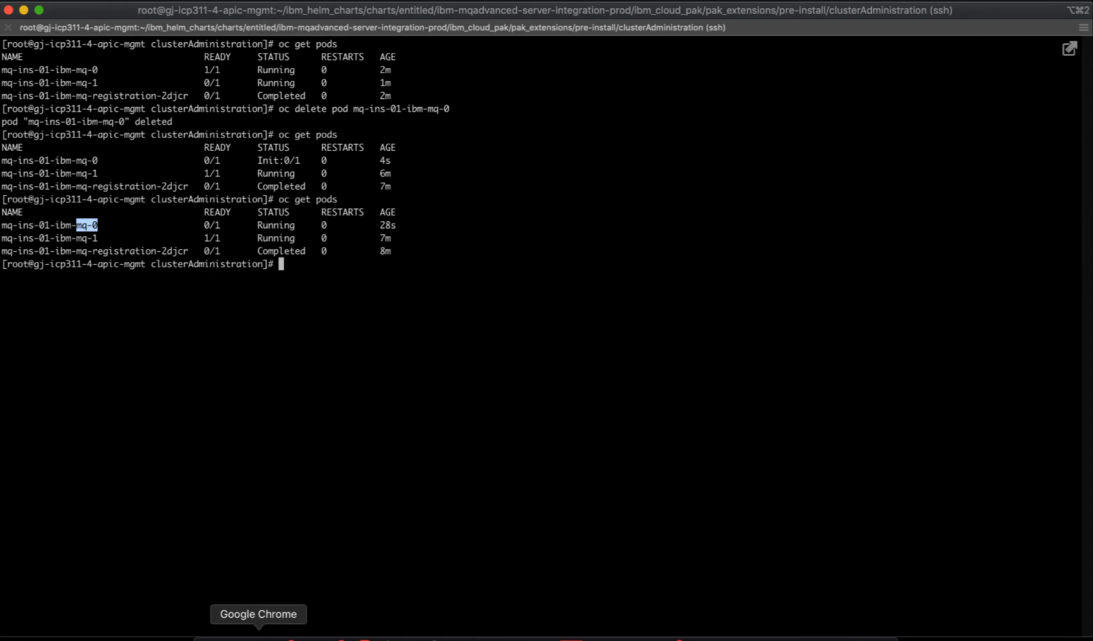
left_click(258, 635)
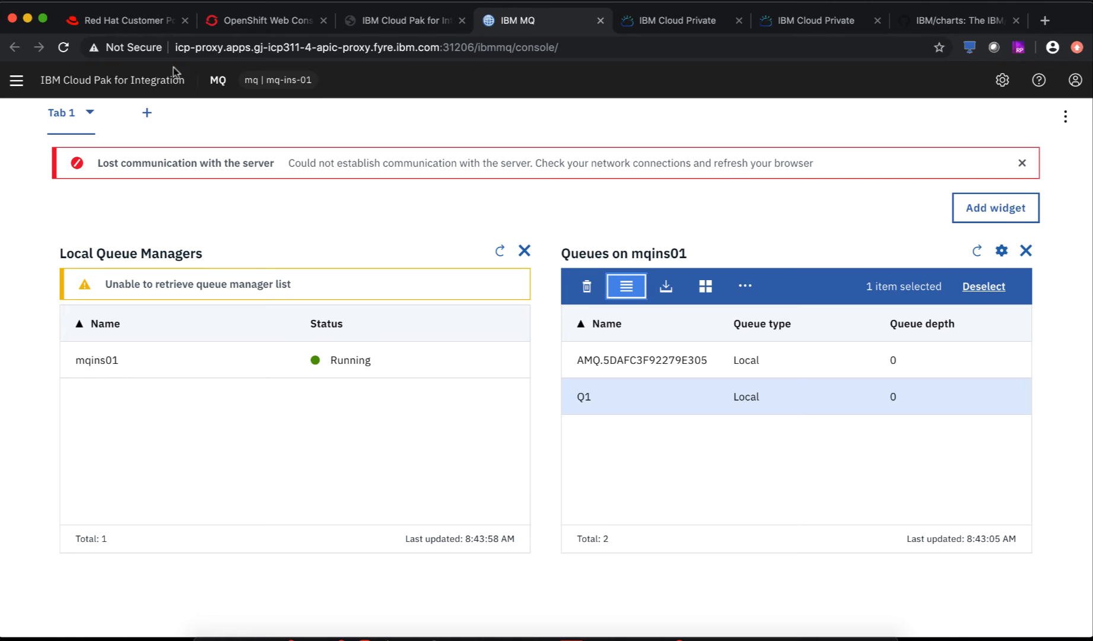
- Reload the MQ console past the certificate warning, add a Queues widget for mqins01, and select Q1
left_click(62, 48)
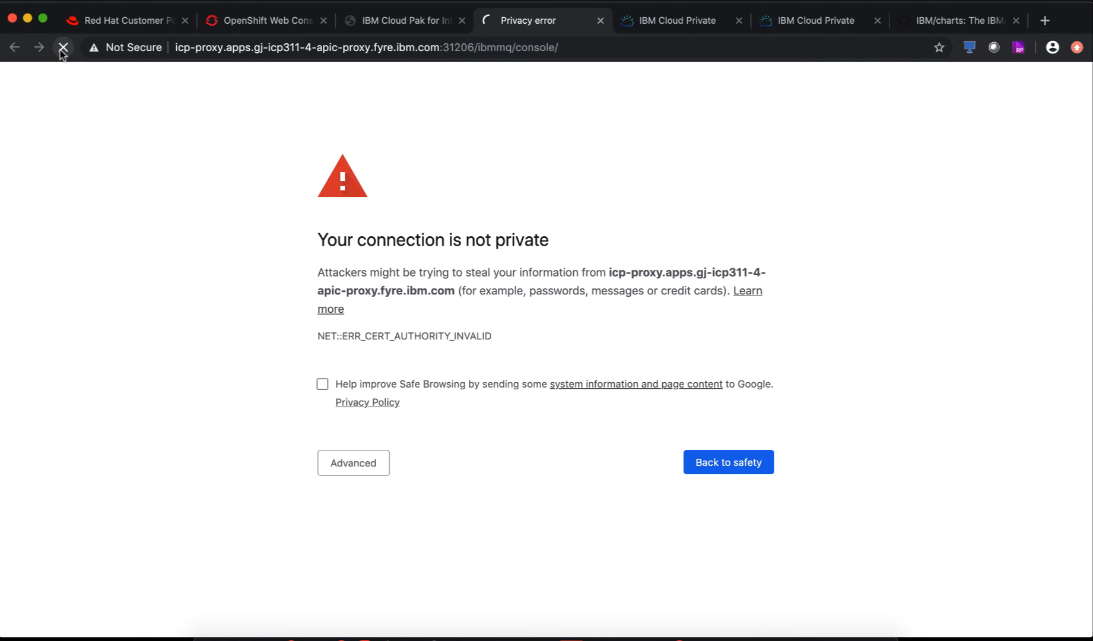
left_click(358, 460)
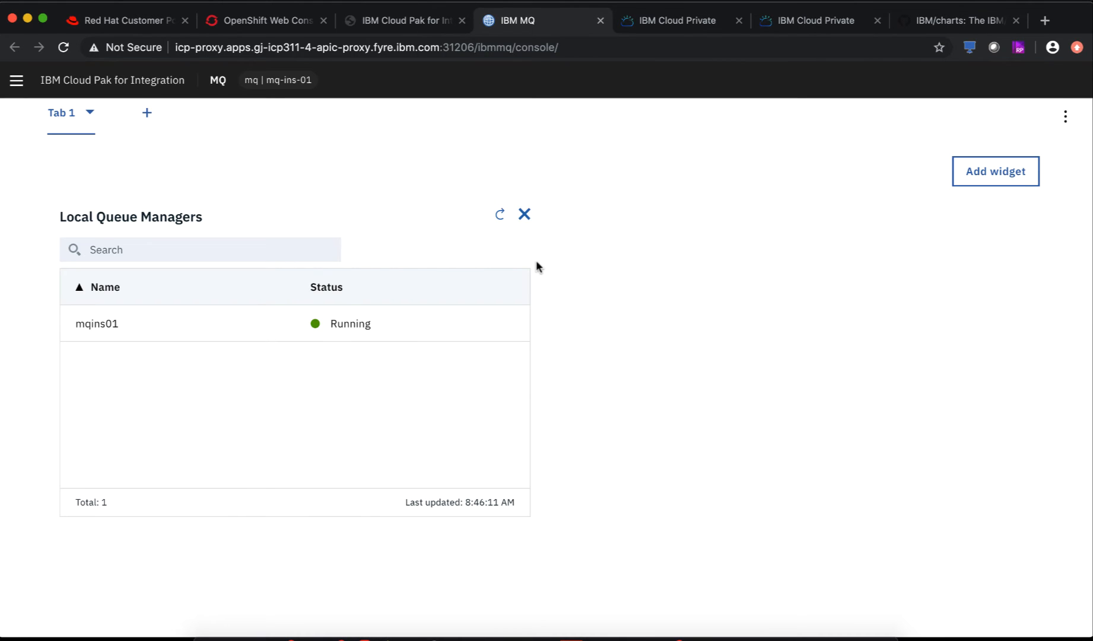
left_click(988, 172)
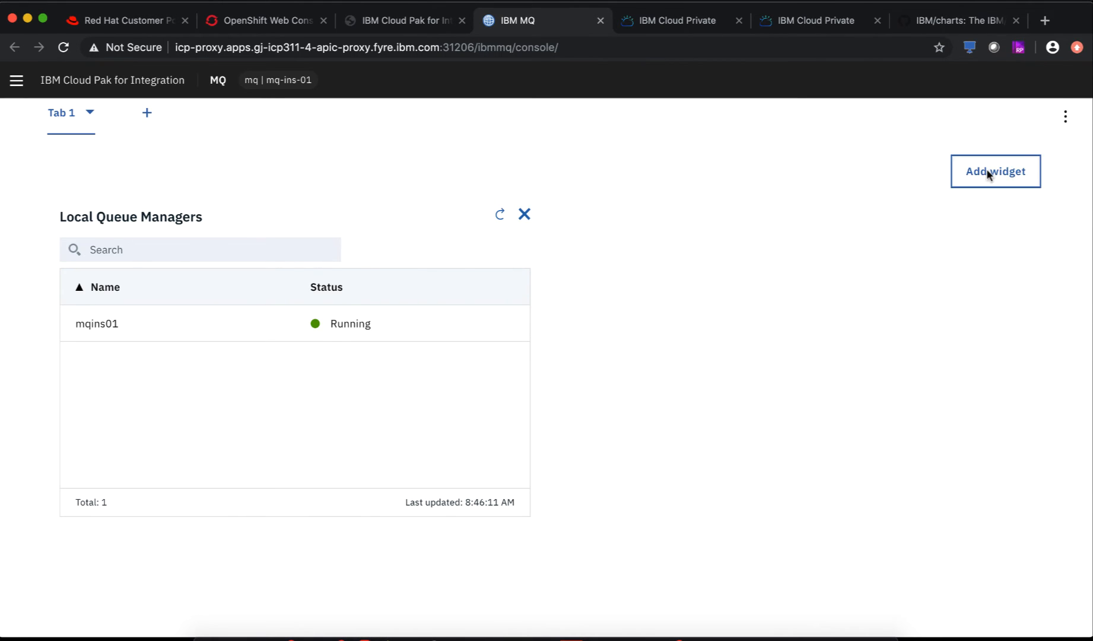
left_click(474, 355)
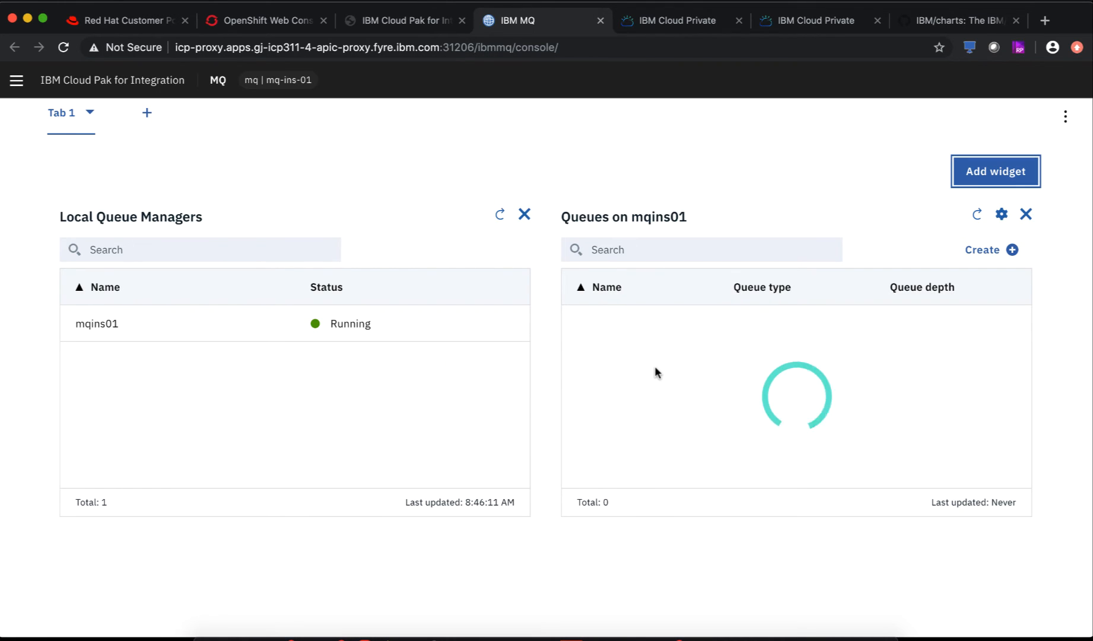
left_click(618, 365)
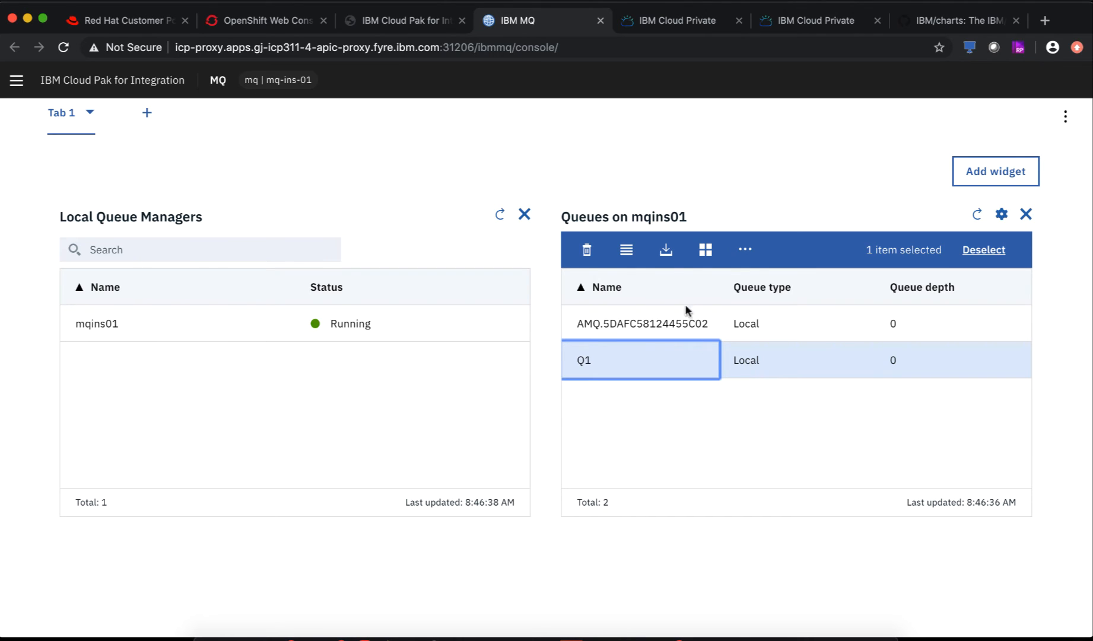
left_click(667, 250)
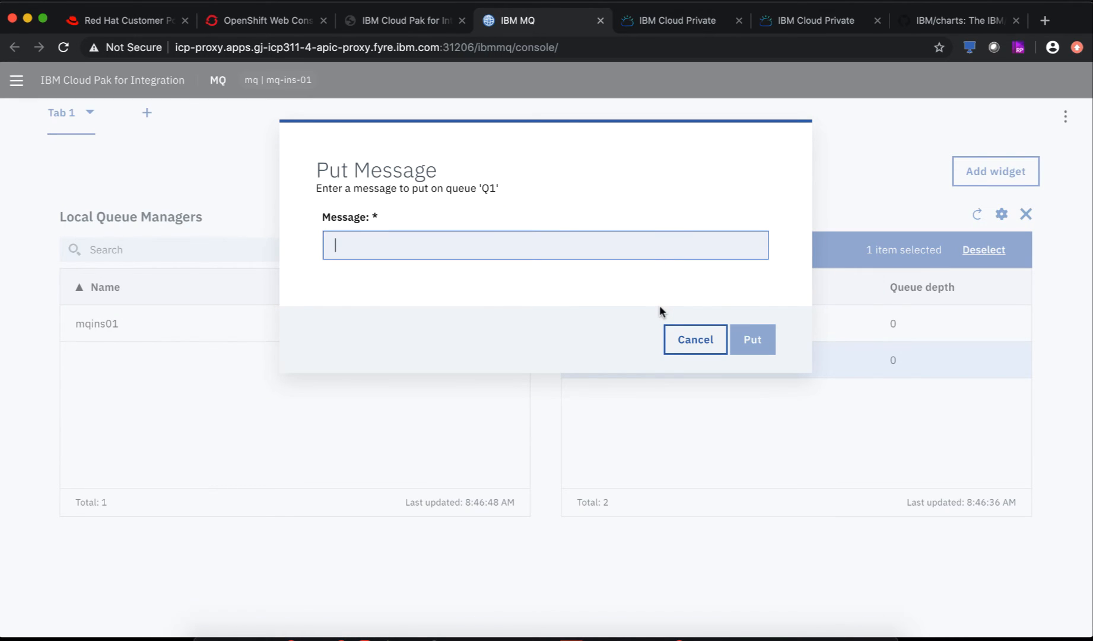
- Put the message 'Hi There 1' onto Q1
type("Hi There 1")
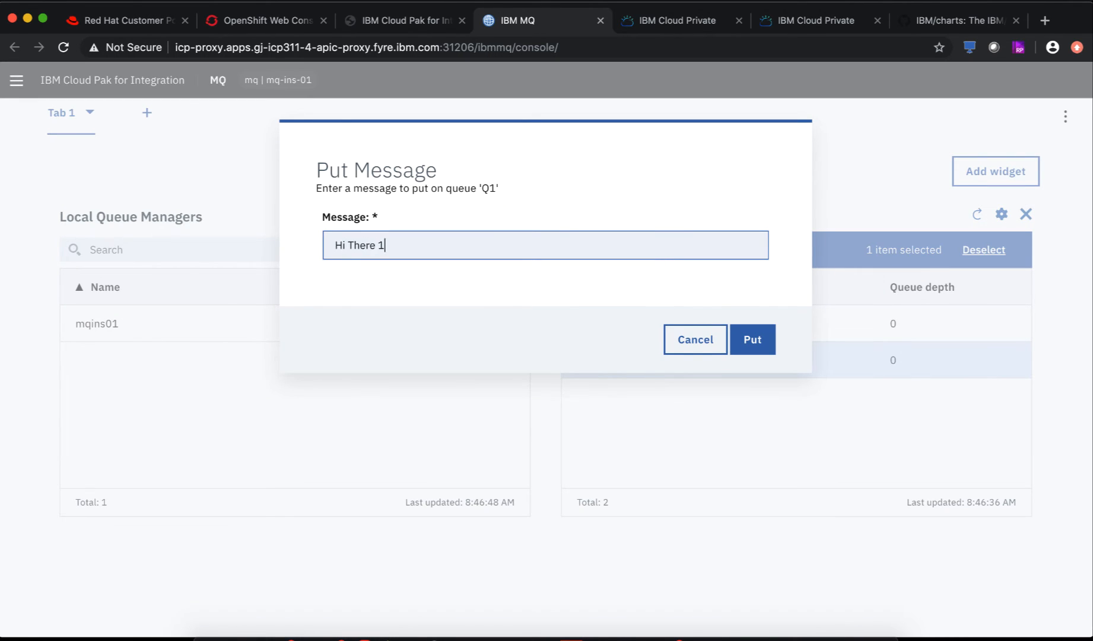
key("super+a")
key("super+c")
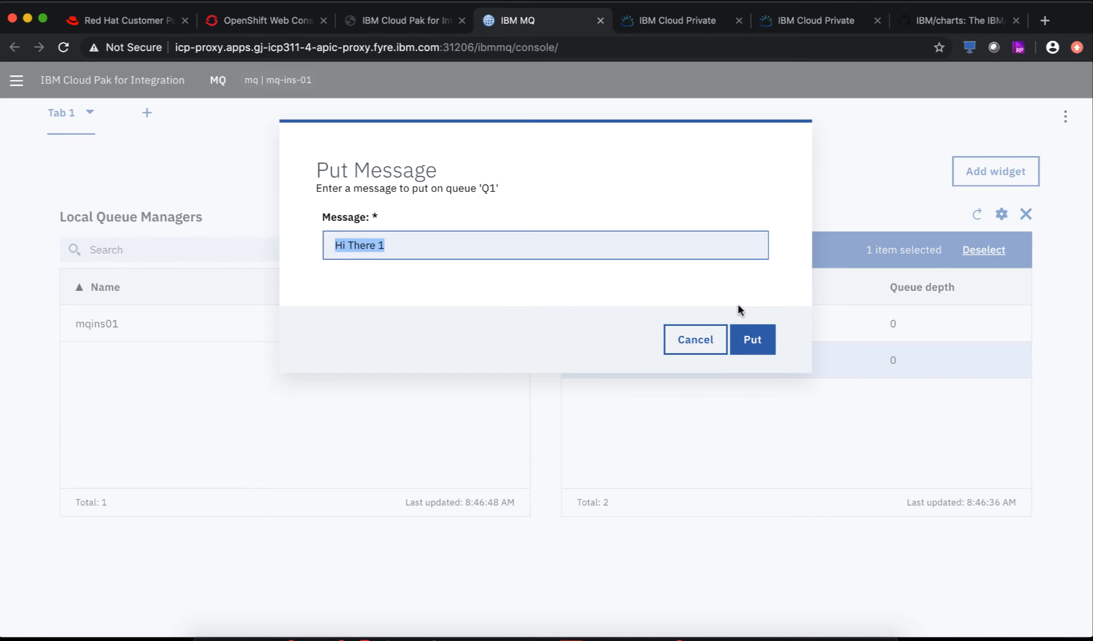
left_click(755, 338)
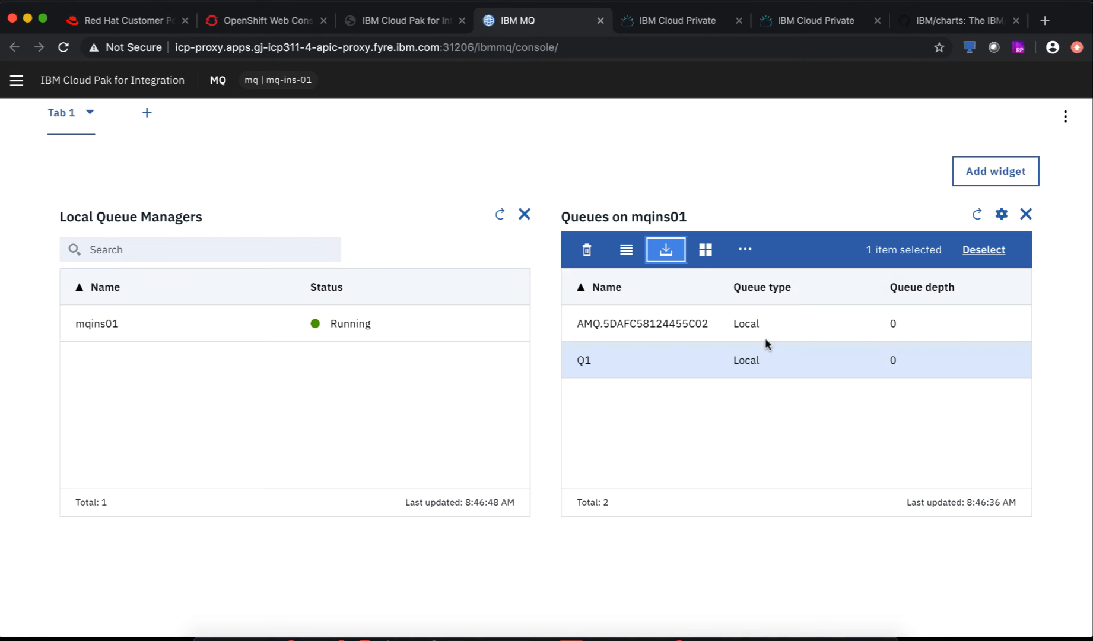
- Put a second message, 'Hi There 2', onto Q1
left_click(668, 249)
key("super+v")
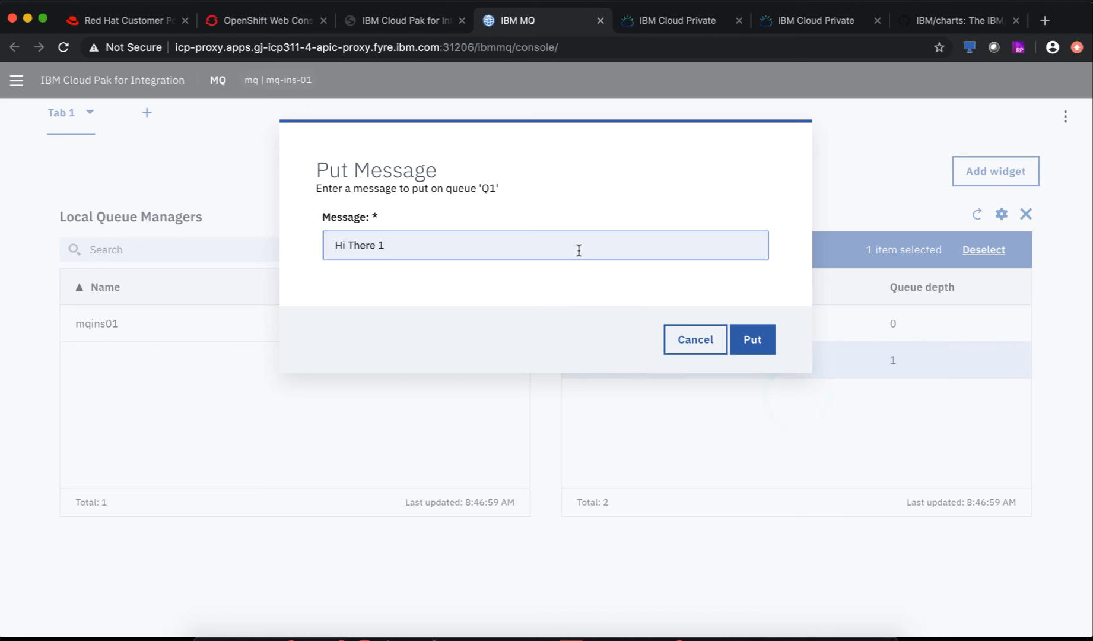
key("BackSpace")
type("2")
left_click(753, 339)
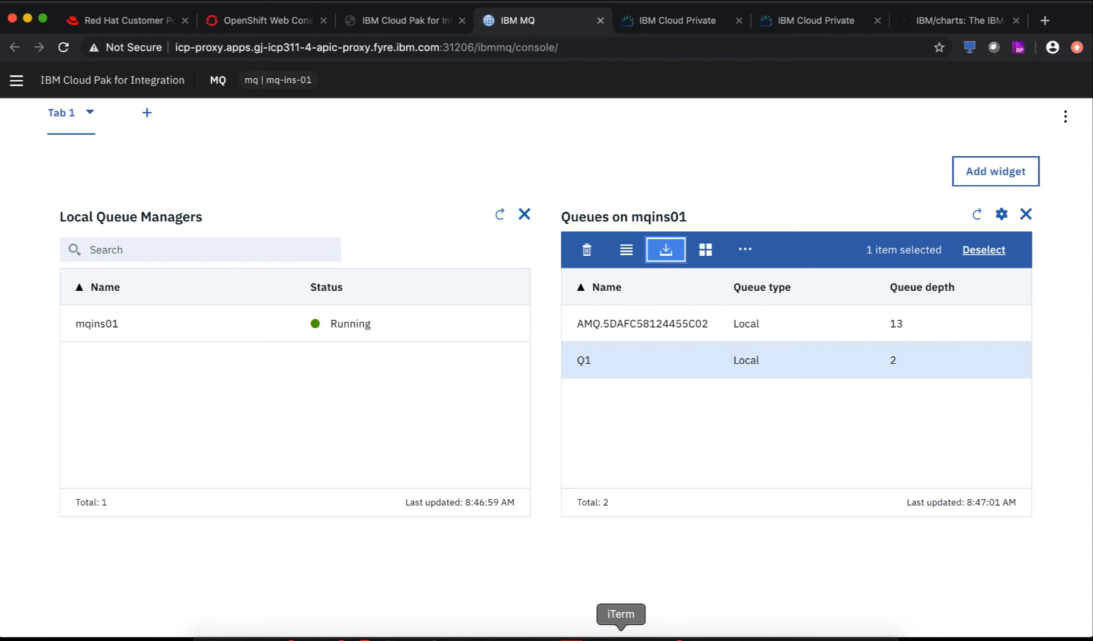
left_click(620, 637)
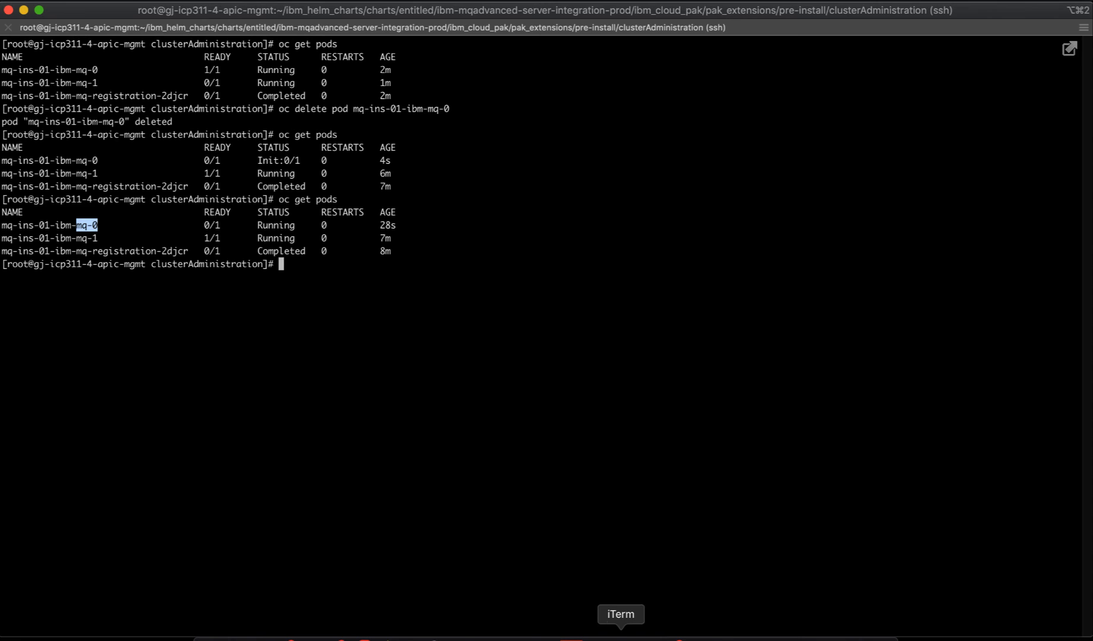
- Delete pod mq-ins-01-ibm-mq-1 with oc delete pod
triple_click(68, 239)
left_click(68, 239)
key("super+c")
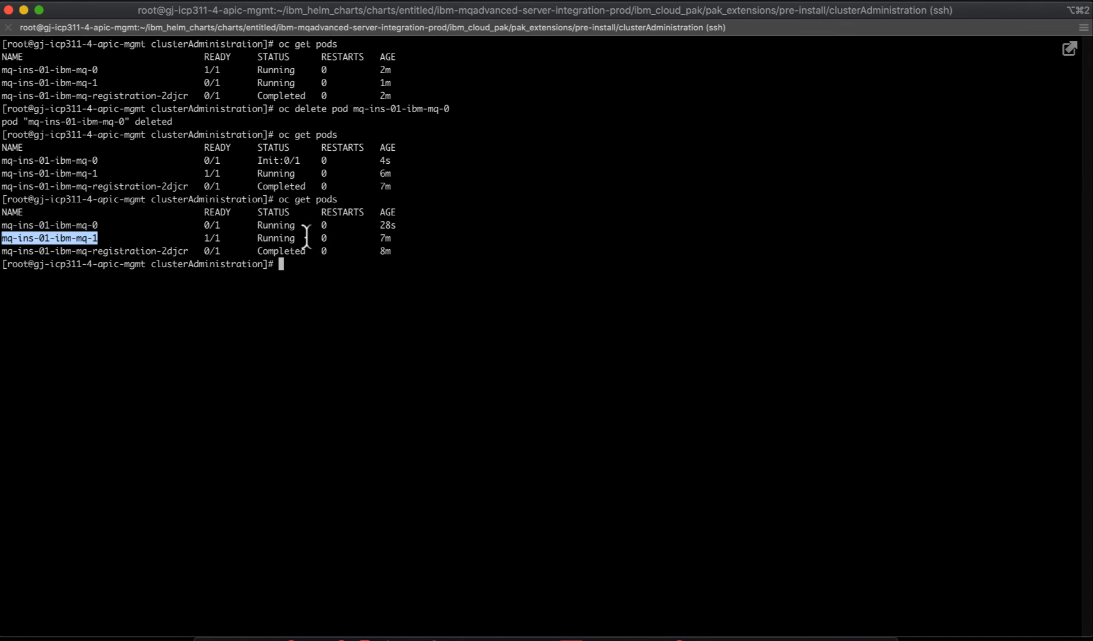
type("oc delete ")
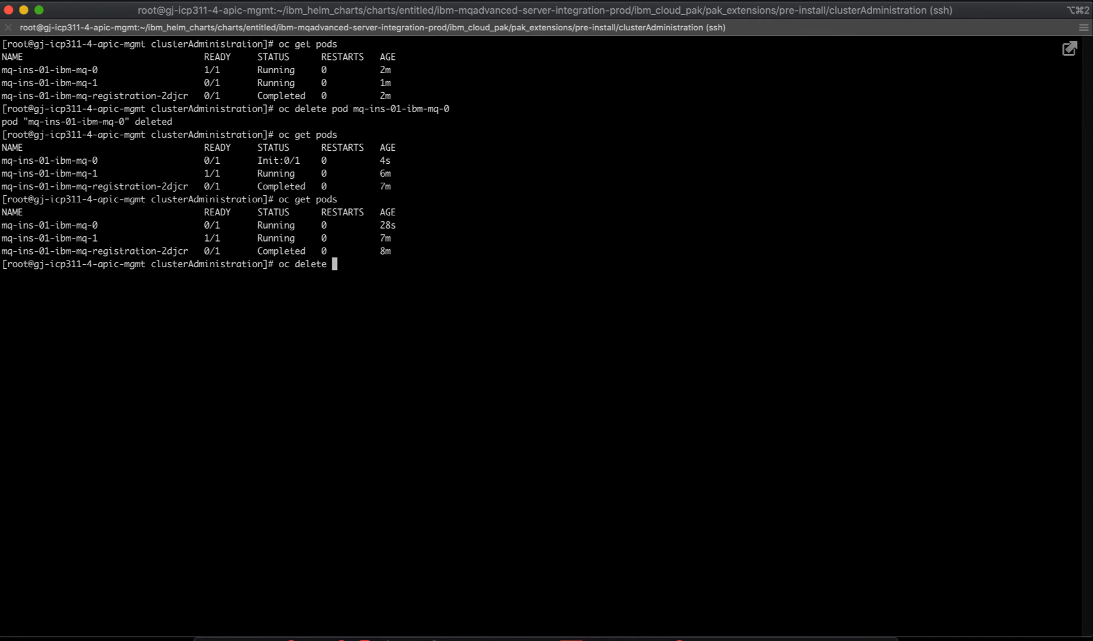
type("pod")
key("super+v")
key("Return")
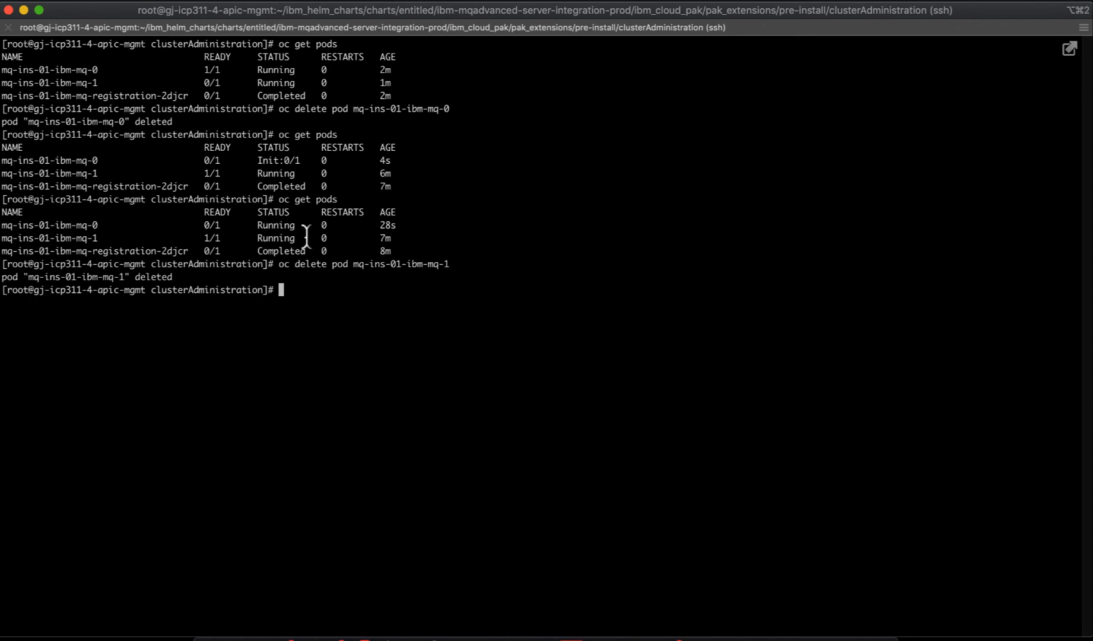
- List the pods with oc get pods to watch mq-ins-01-ibm-mq-1 restart
type("oc get pods")
key("Return")
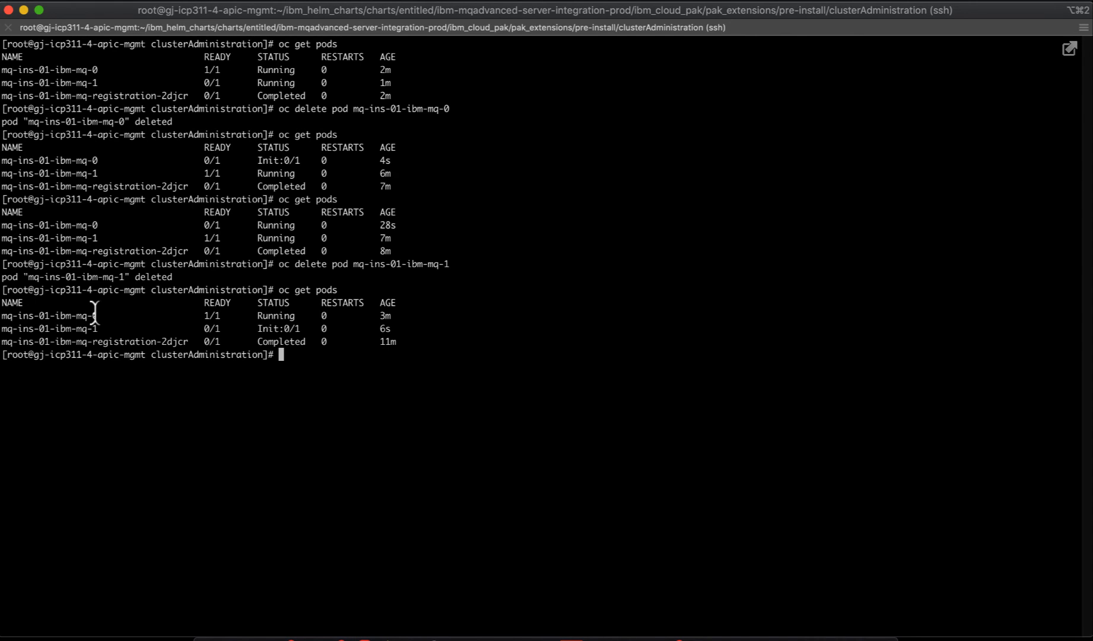
left_click_drag(95, 315, 78, 316)
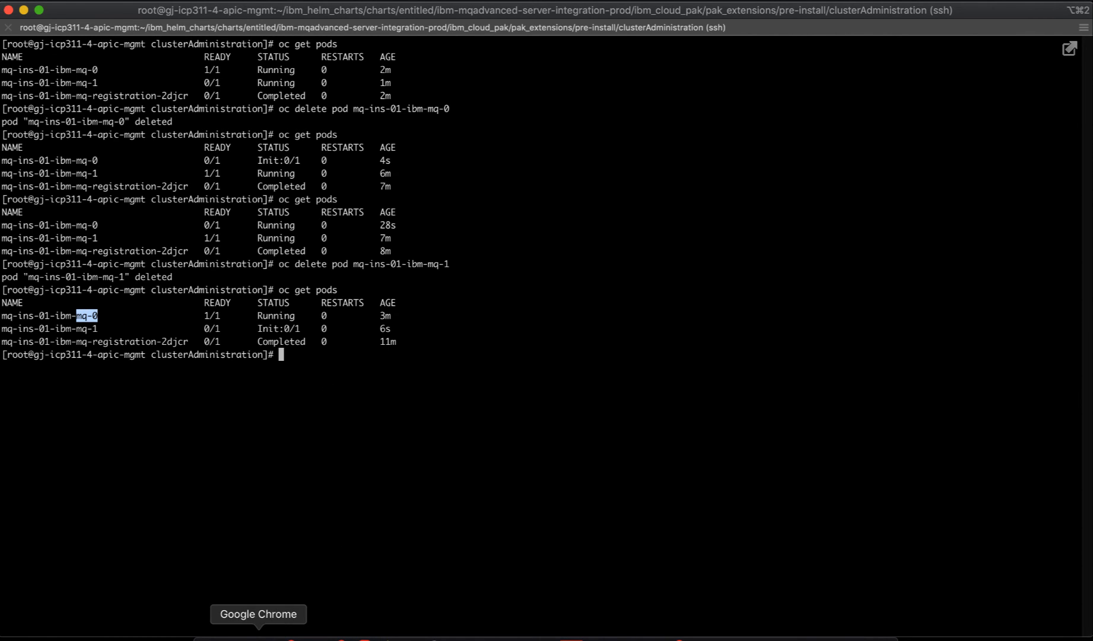
left_click(258, 639)
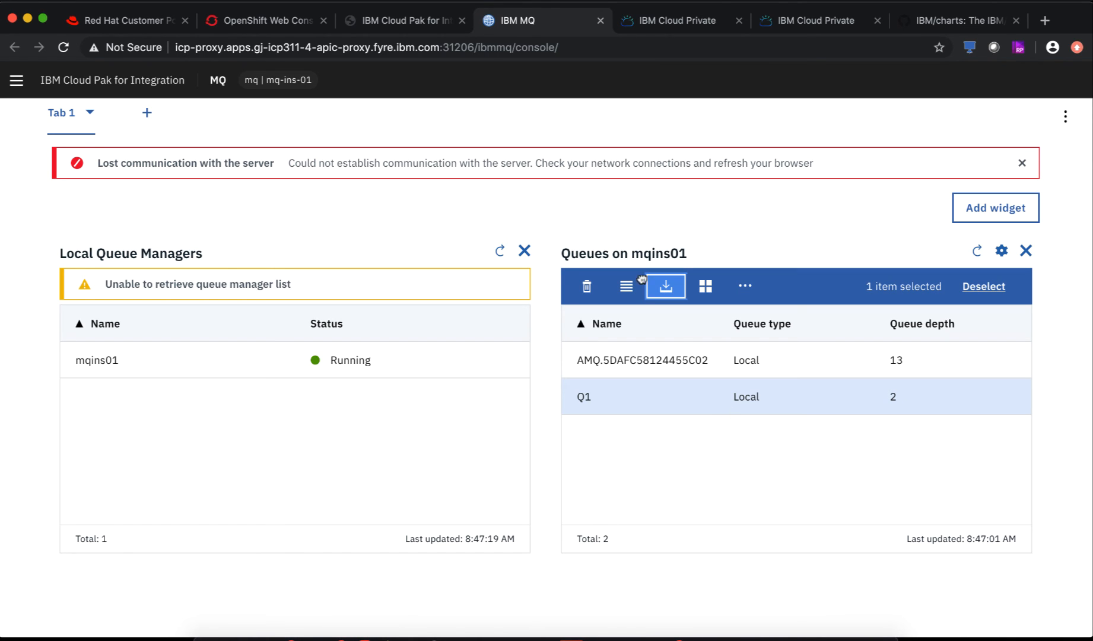
- Reload the MQ console and proceed past the icp-proxy certificate warning
left_click(64, 48)
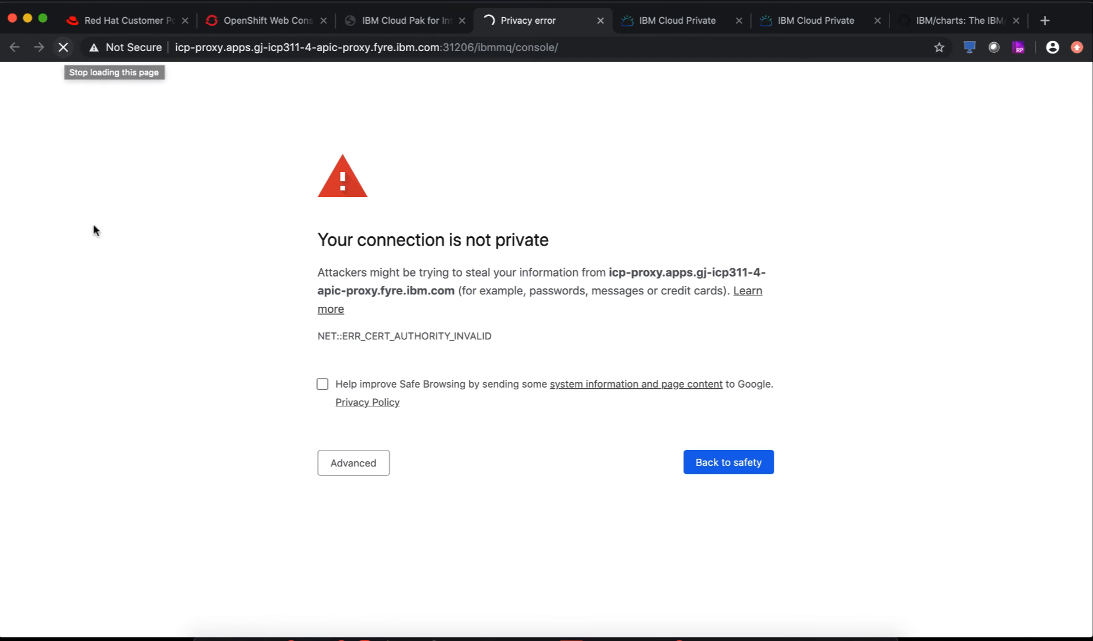
left_click(372, 463)
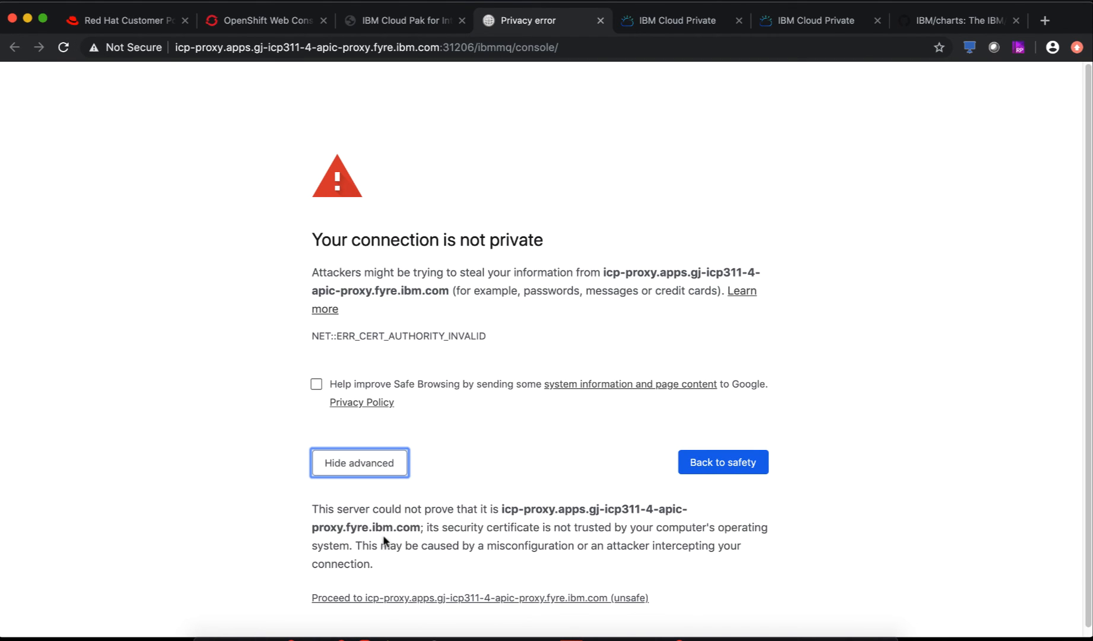
left_click(390, 596)
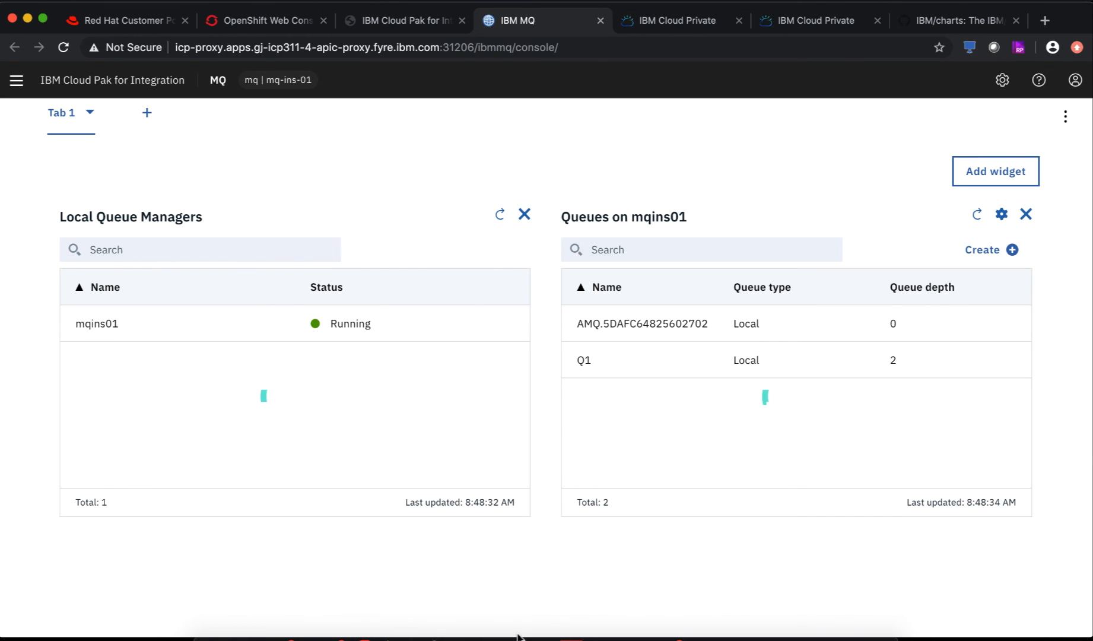
left_click(653, 363)
left_click(652, 360)
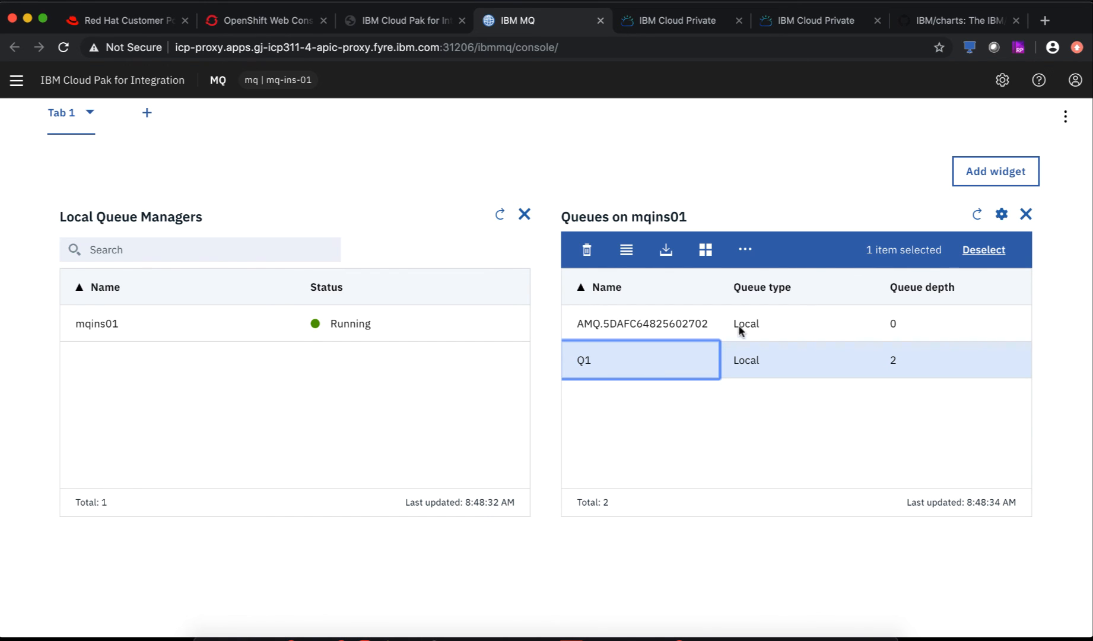
left_click(675, 259)
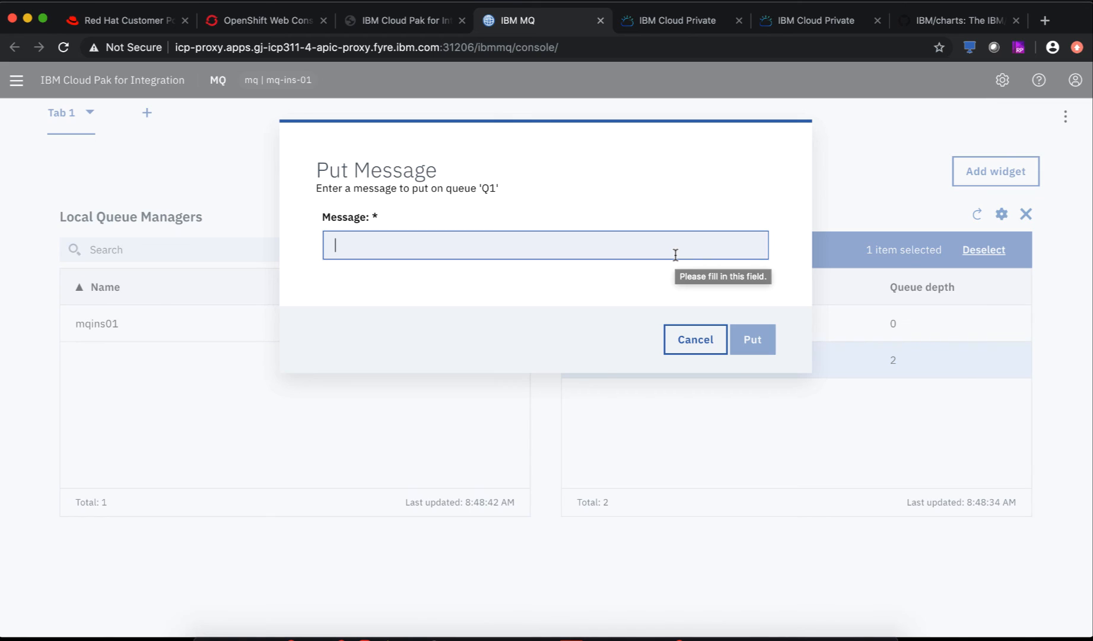
left_click(698, 339)
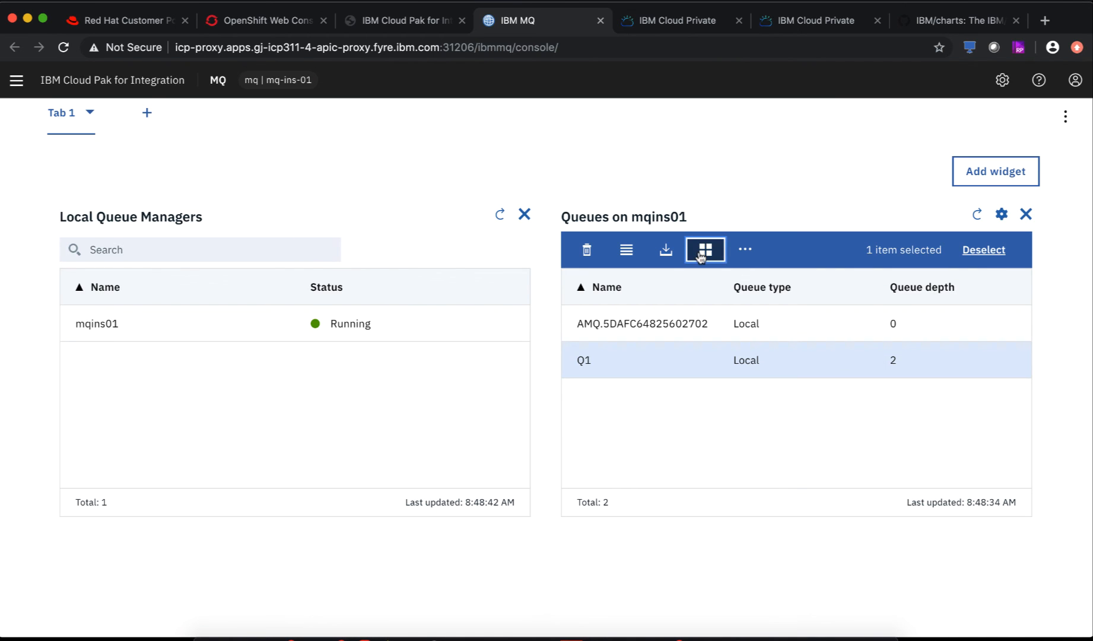
left_click(704, 247)
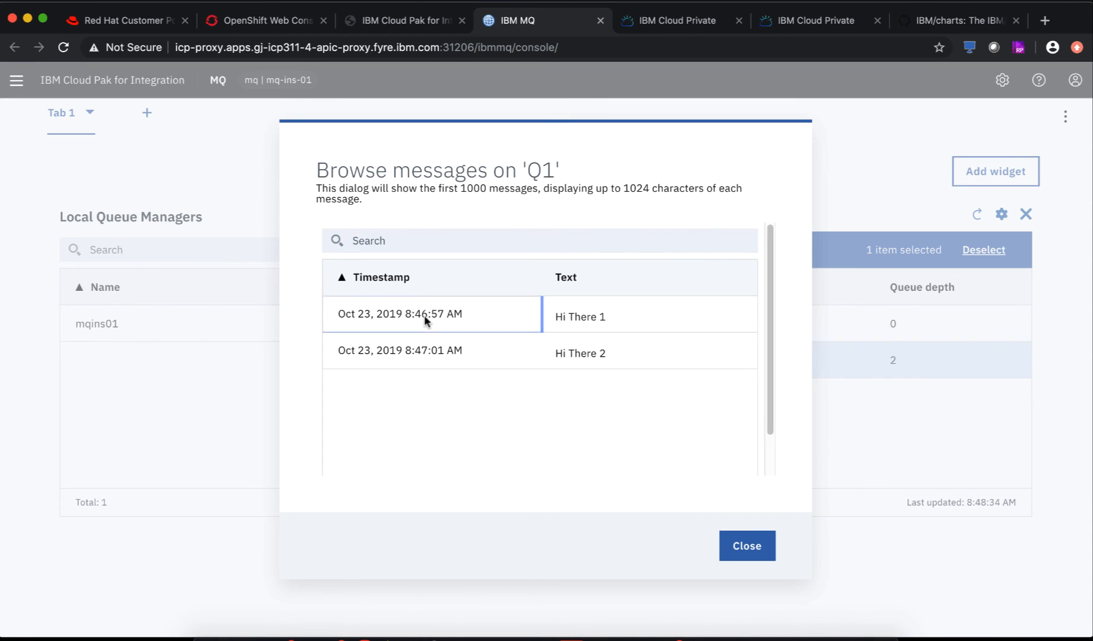
left_click(426, 317)
left_click(420, 356)
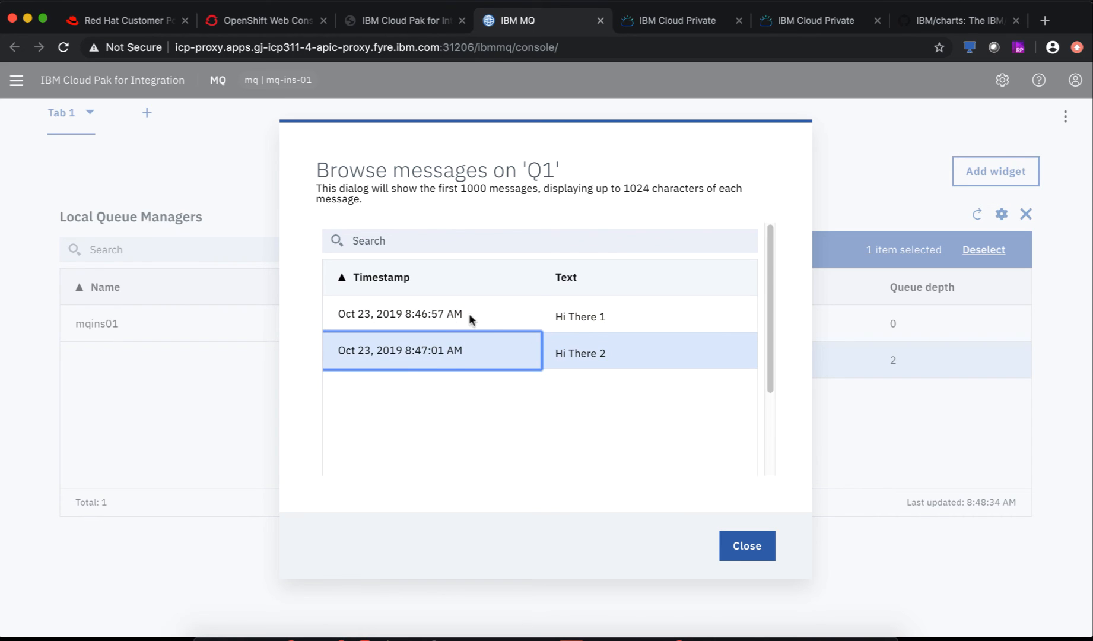
left_click(433, 318)
left_click(453, 352)
left_click(746, 546)
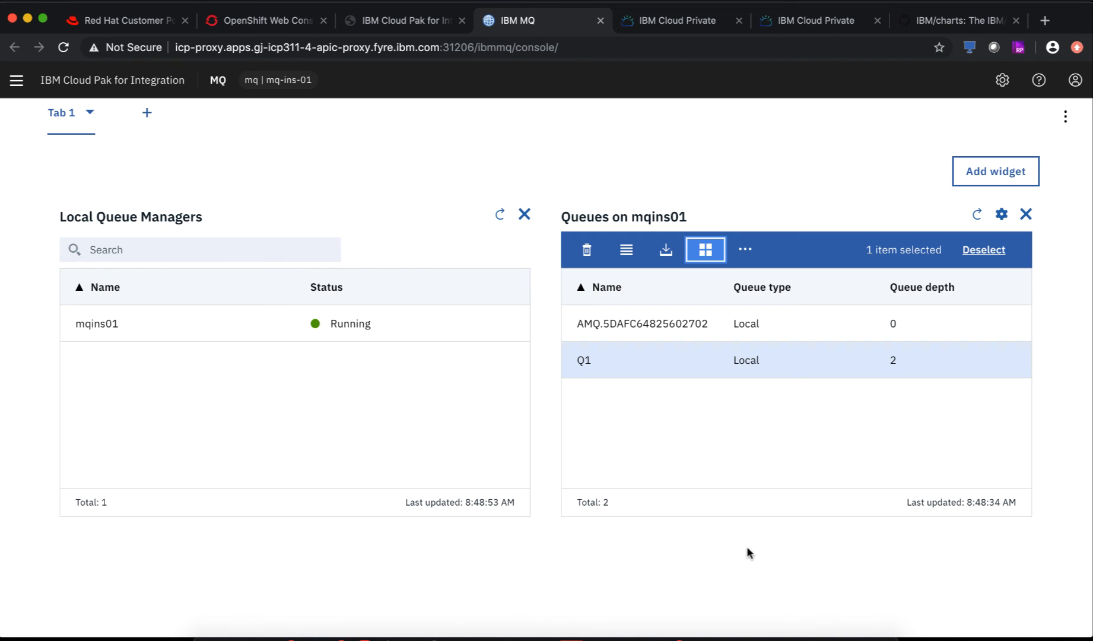